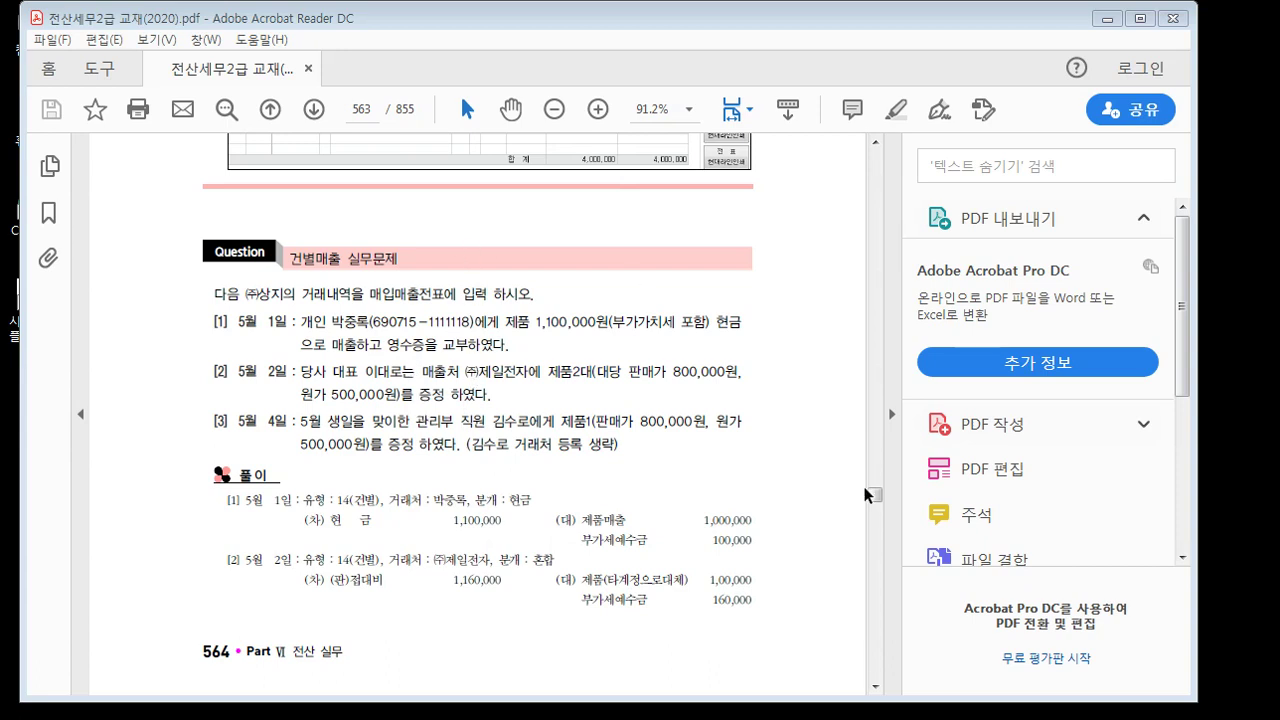
# Step: Jump to page 560 of the textbook and find the 매출유형 code table under 거래유형
pyautogui.moveTo(874, 491); pyautogui.dragTo(848, 467)
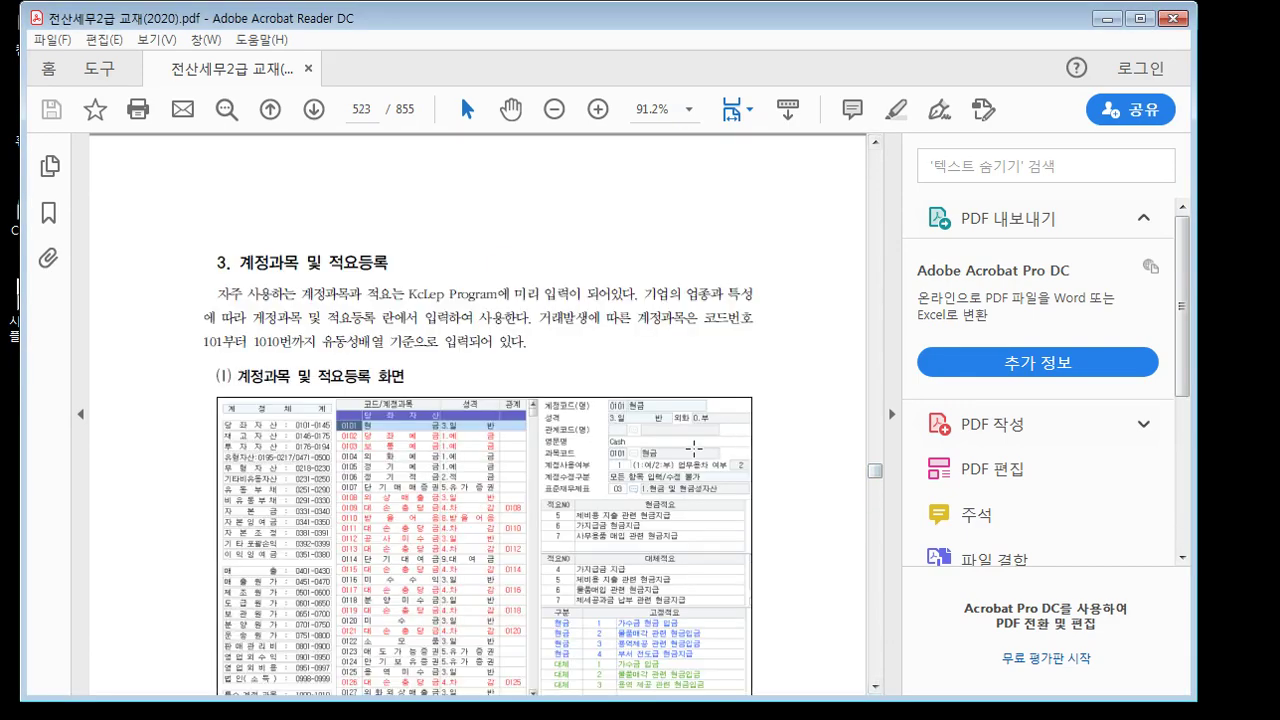
pyautogui.scroll(-15, 616, 442)
pyautogui.scroll(-15, 616, 436)
pyautogui.scroll(-15, 615, 434)
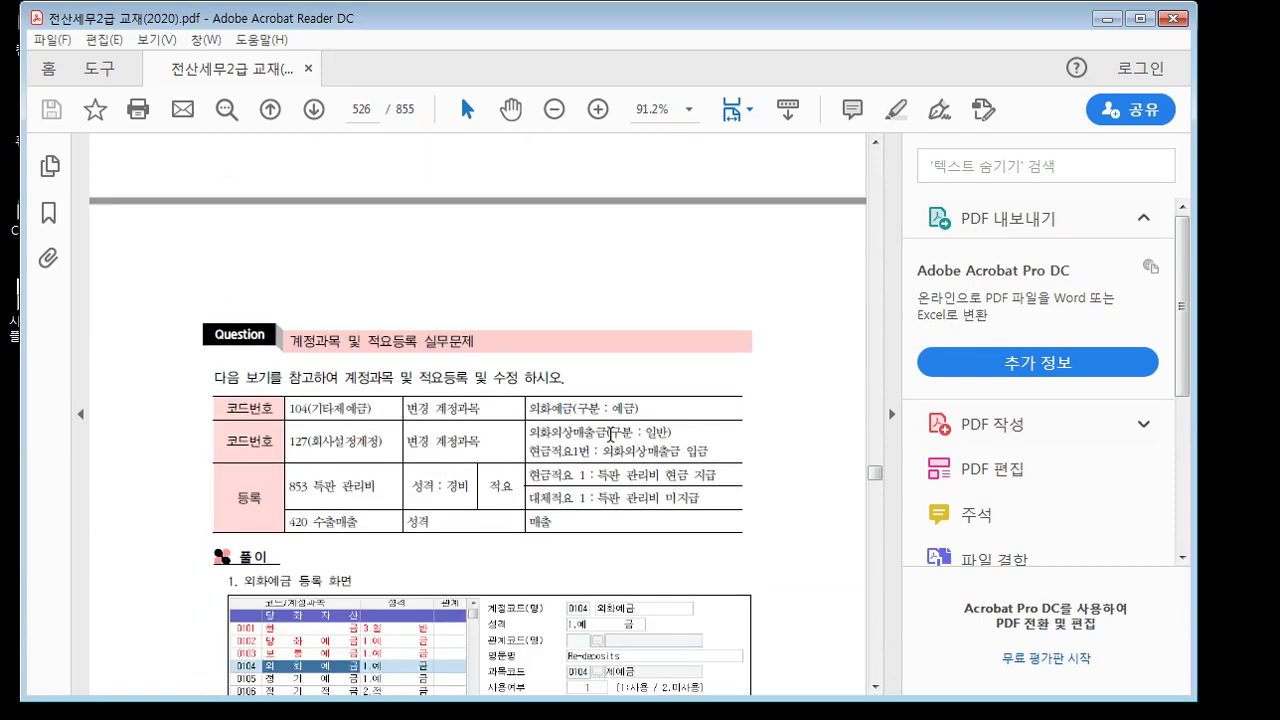
pyautogui.scroll(-15, 611, 434)
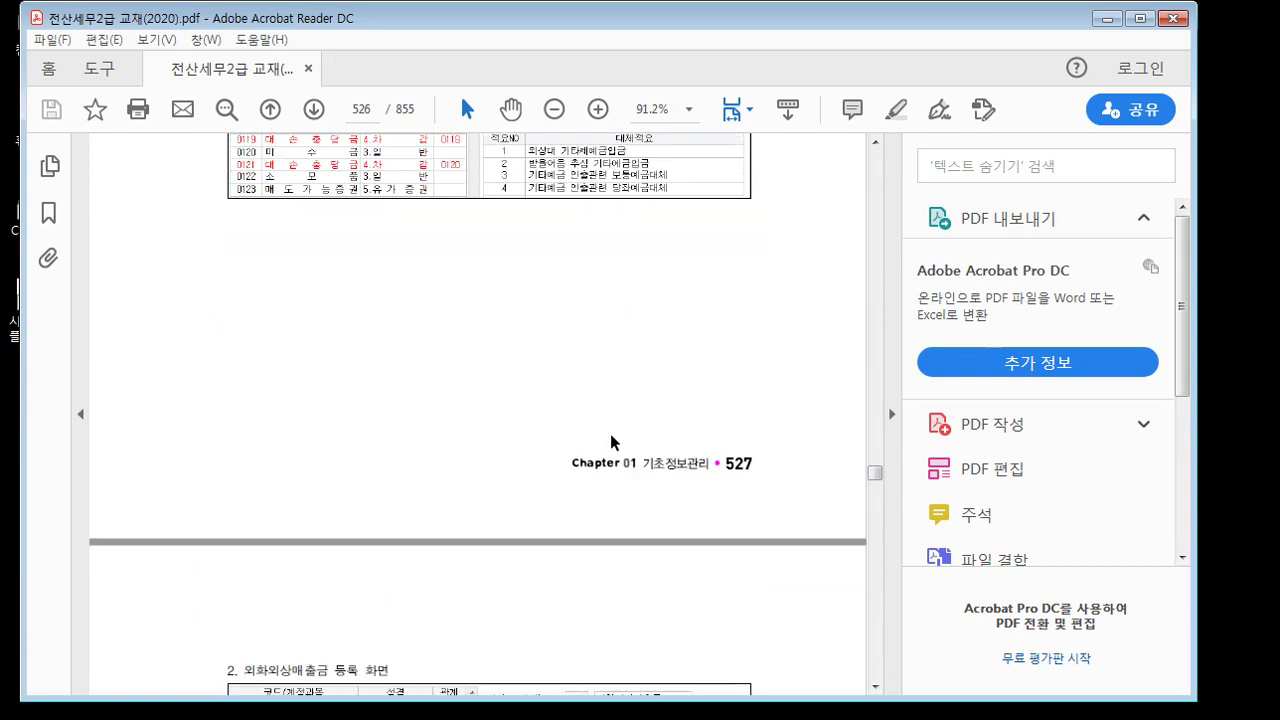
pyautogui.scroll(5, 610, 434)
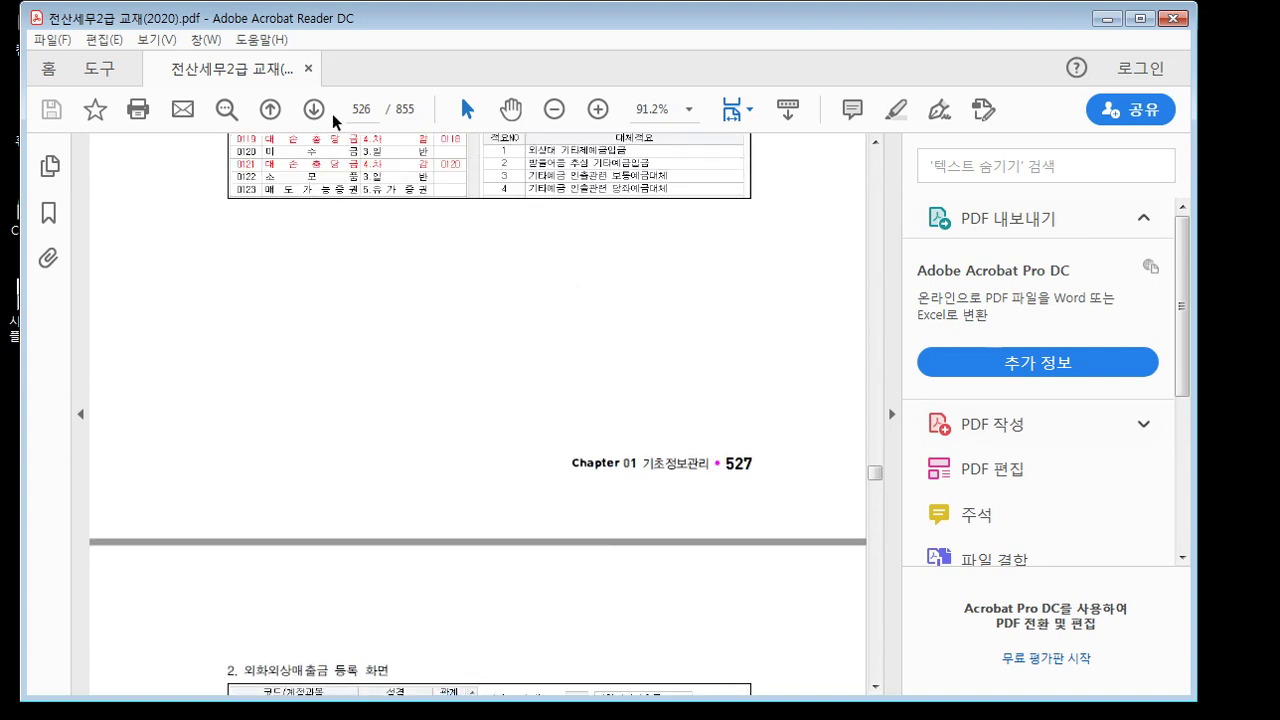
pyautogui.click(359, 113)
pyautogui.write('560')
pyautogui.press('Return')
pyautogui.scroll(12, 310, 456)
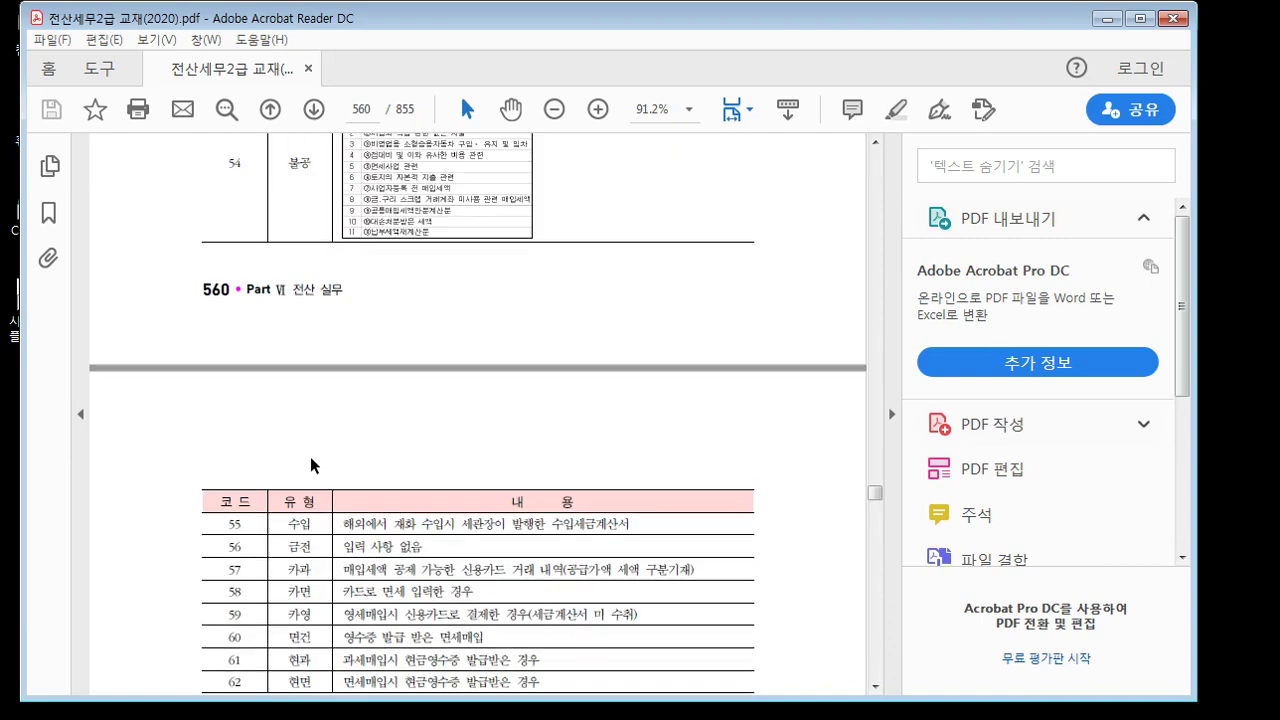
pyautogui.scroll(2, 312, 457)
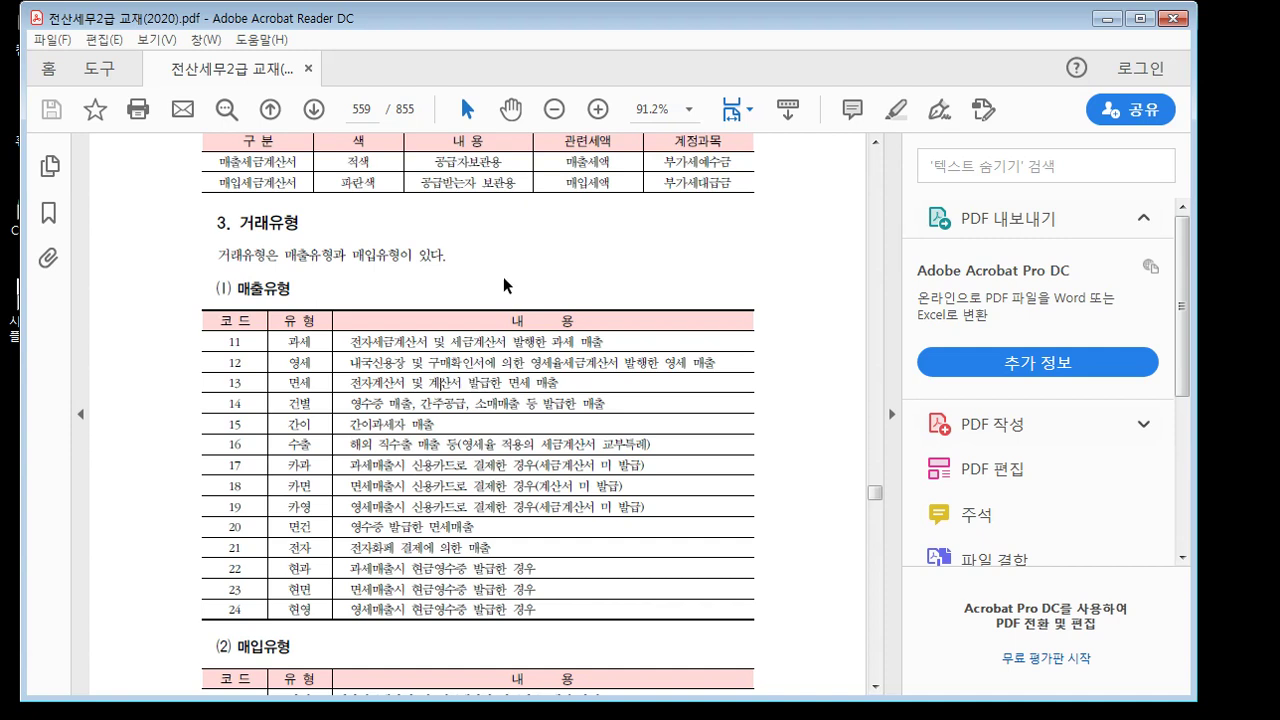
# Step: Point out the word 계산서 in the code 13 면세 row of the 매출유형 table by selecting it
pyautogui.moveTo(376, 385)
pyautogui.mouseDown()
pyautogui.moveTo(420, 387)
pyautogui.moveTo(401, 389)
pyautogui.mouseUp()
pyautogui.click(385, 383)
pyautogui.moveTo(376, 382); pyautogui.dragTo(410, 383)
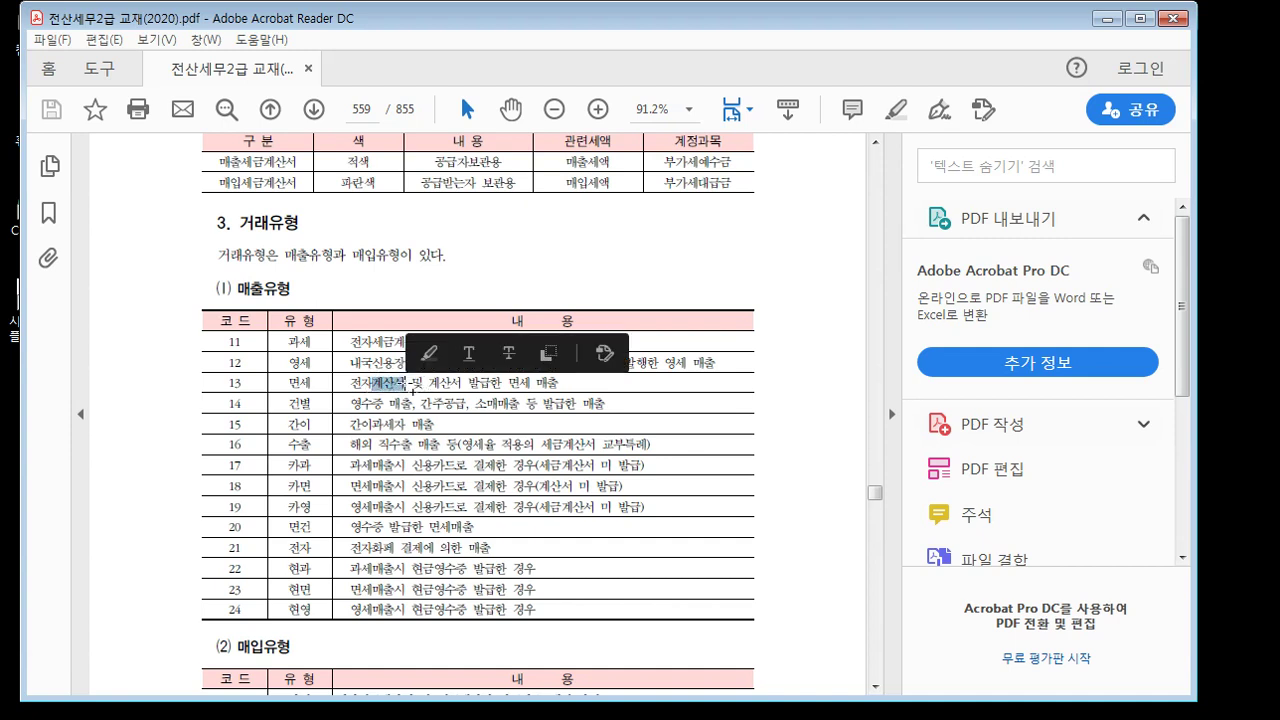
pyautogui.click(503, 383)
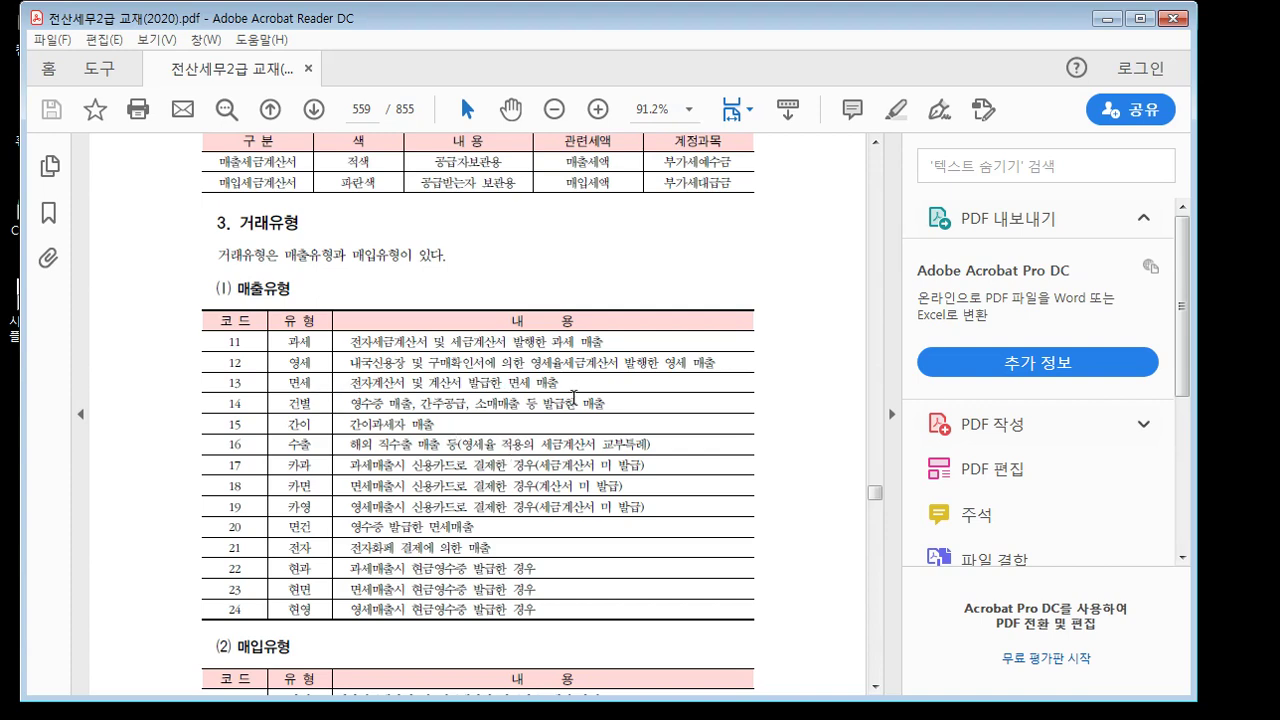
# Step: Return to the 건별매출 실무문제 section and read its May transactions
pyautogui.scroll(-15, 603, 444)
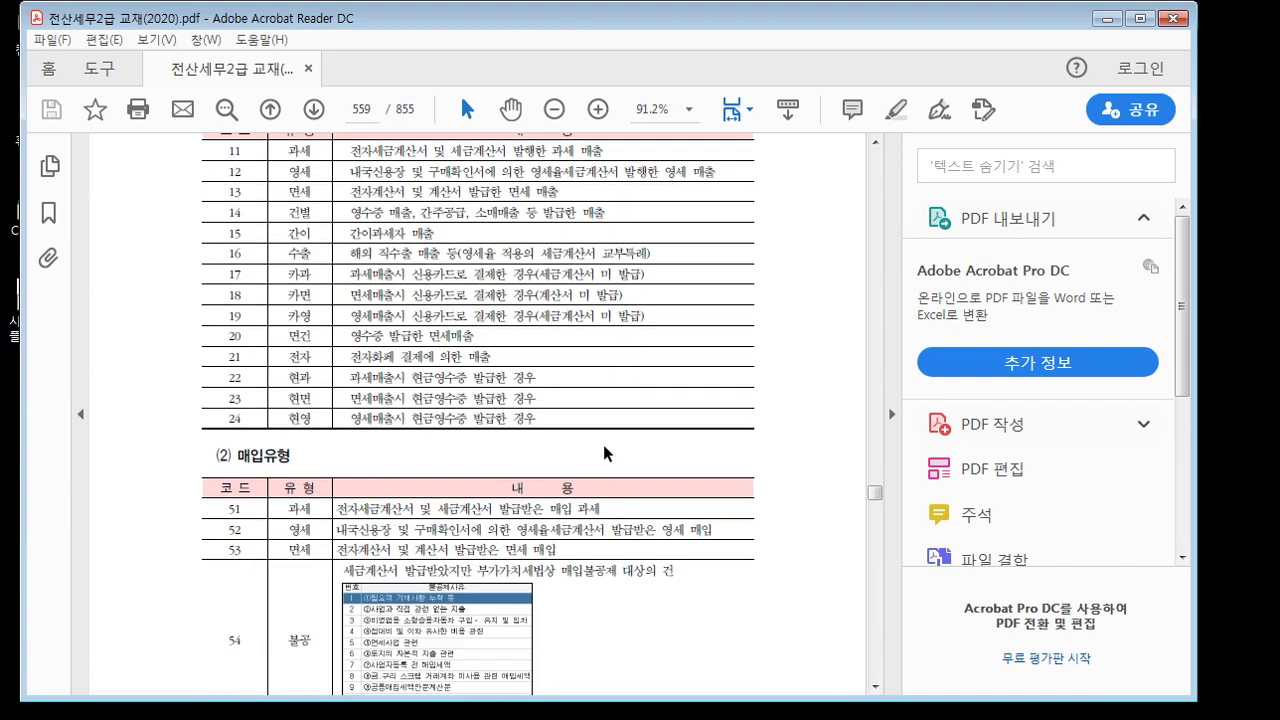
pyautogui.scroll(-15, 603, 445)
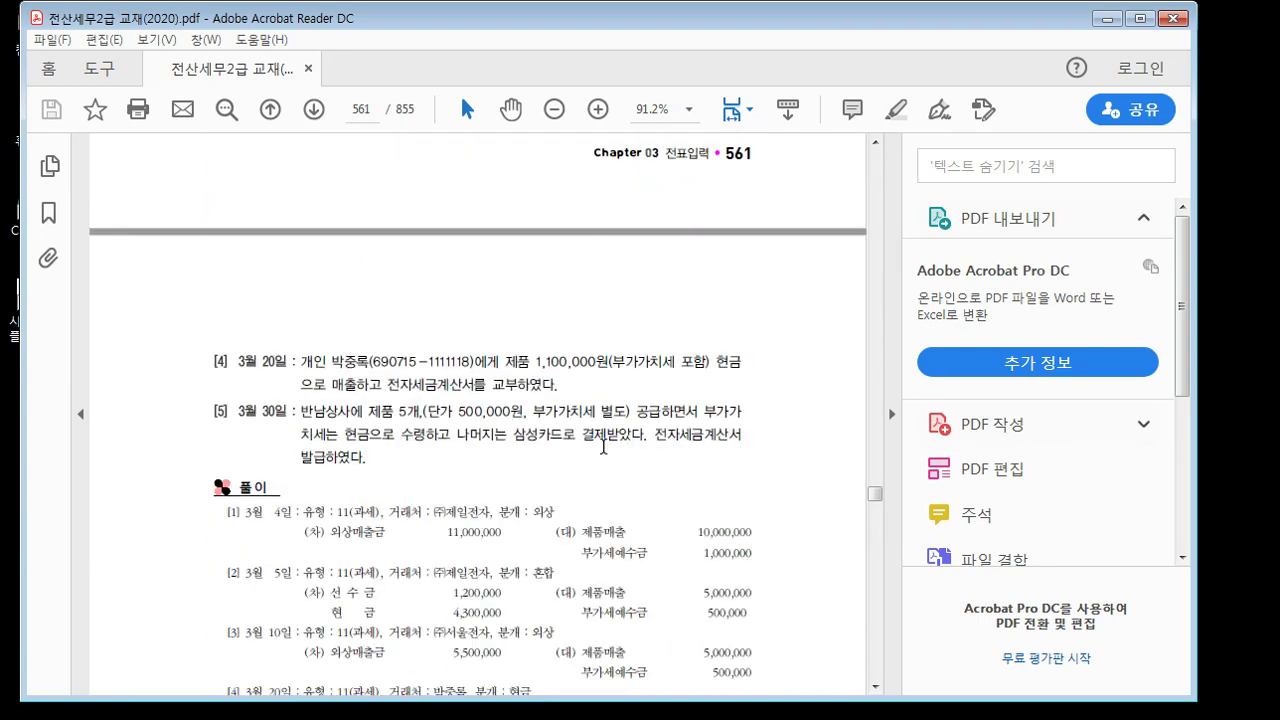
pyautogui.scroll(-15, 603, 445)
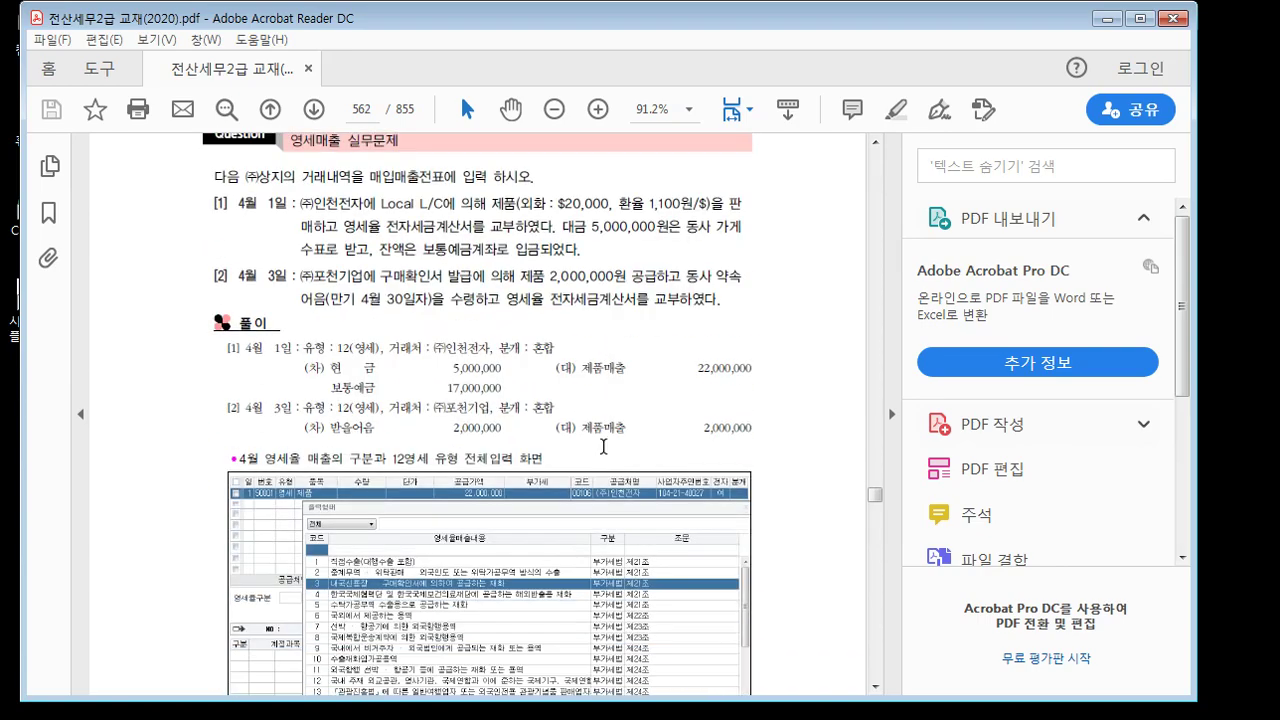
pyautogui.scroll(-10, 603, 445)
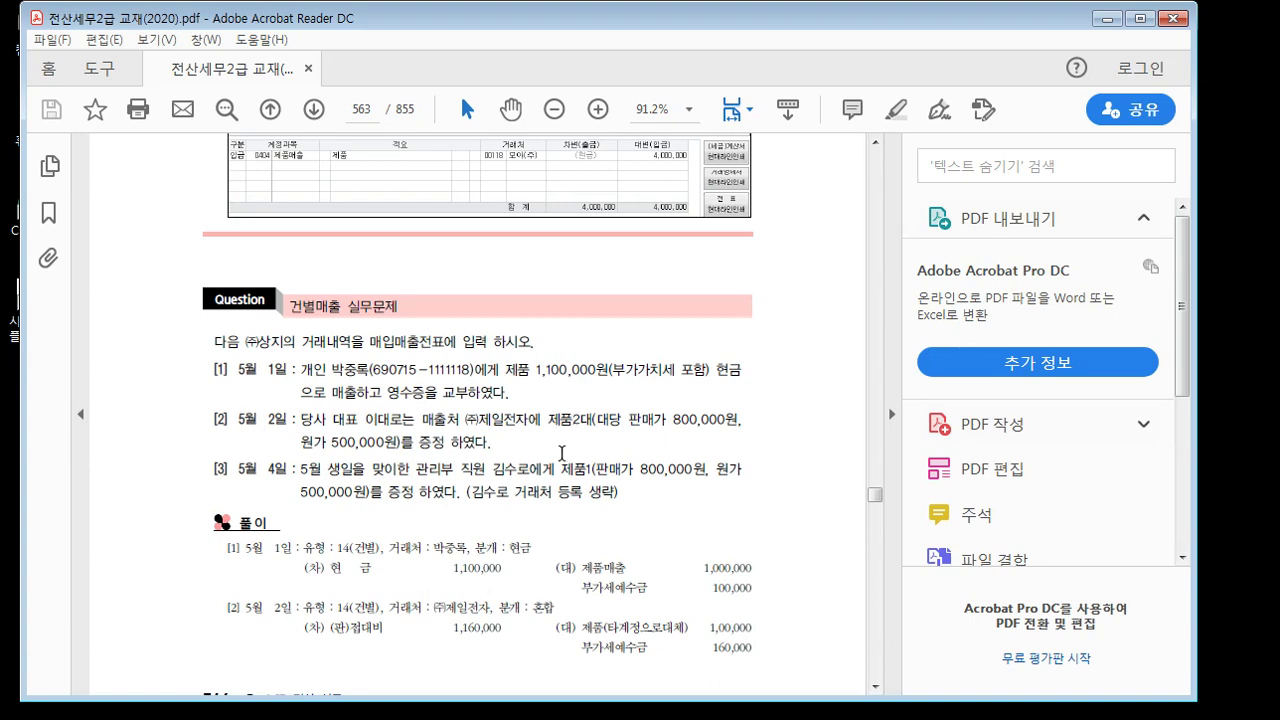
pyautogui.scroll(-1, 545, 447)
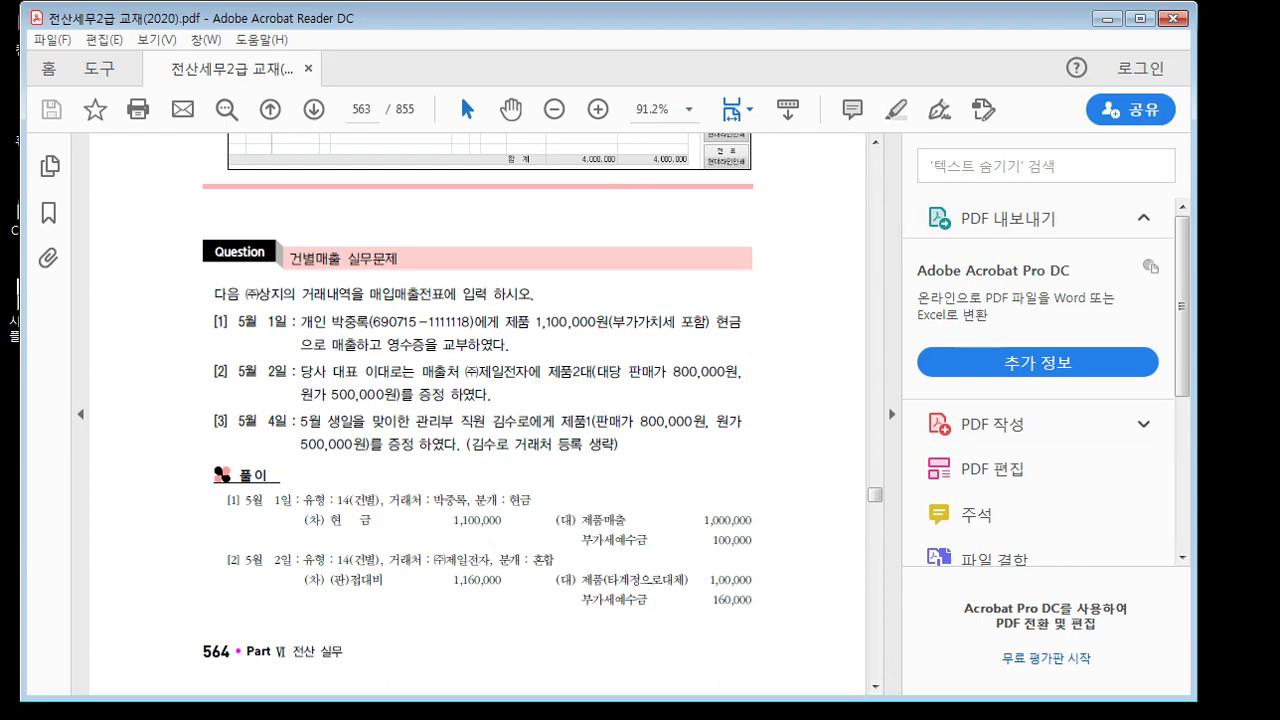
# Step: Switch to KcLep, open 매입매출전표입력 and bring up the voucher list for month 05
pyautogui.hotkey('alt', 'Tab')
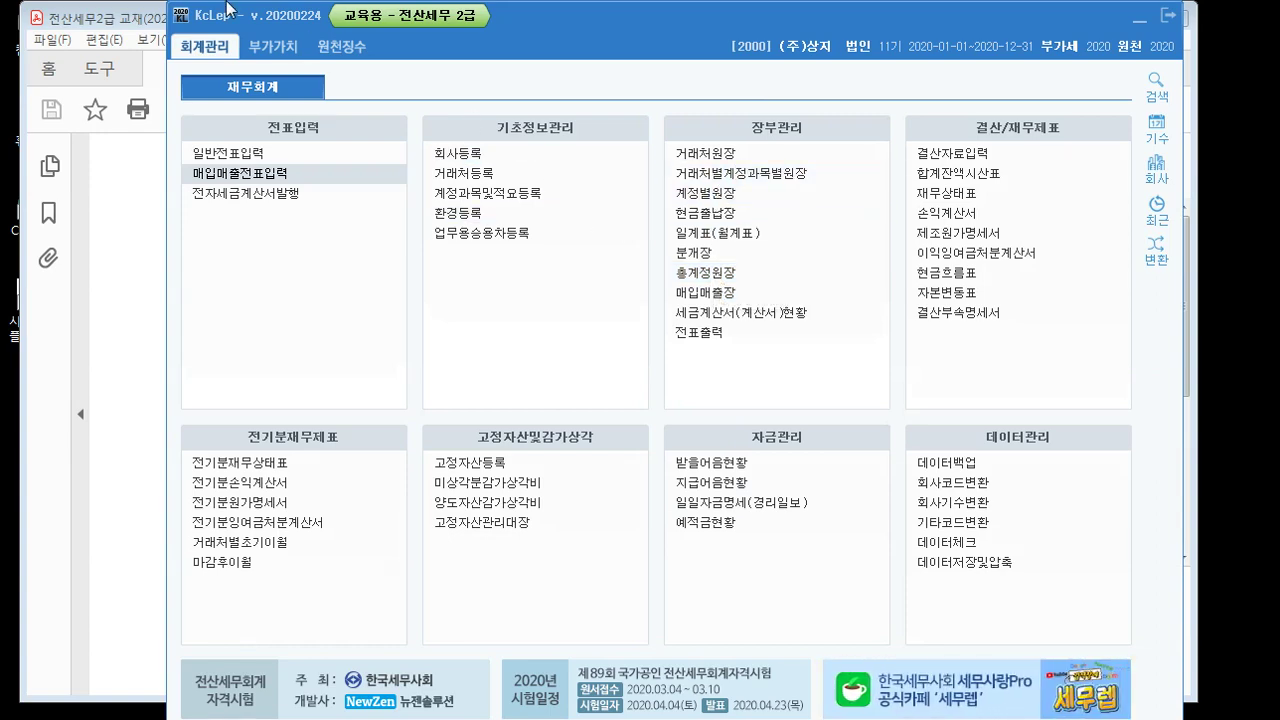
pyautogui.click(229, 175)
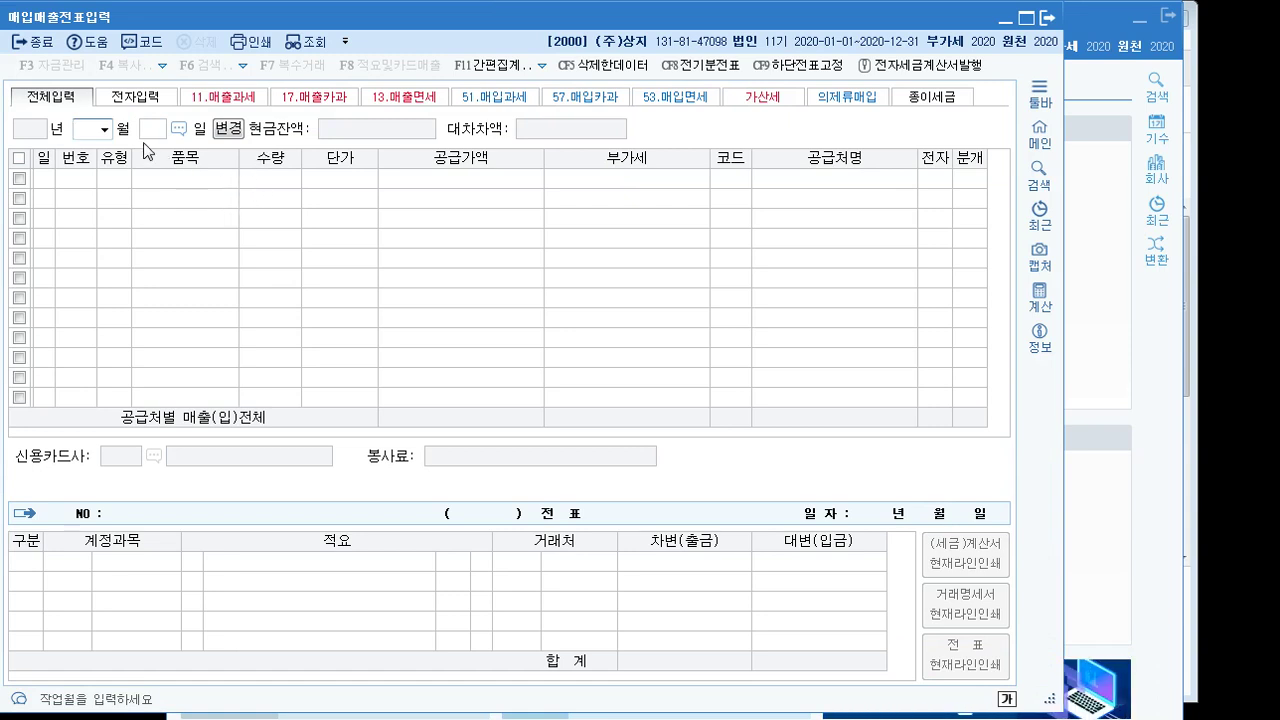
pyautogui.click(104, 130)
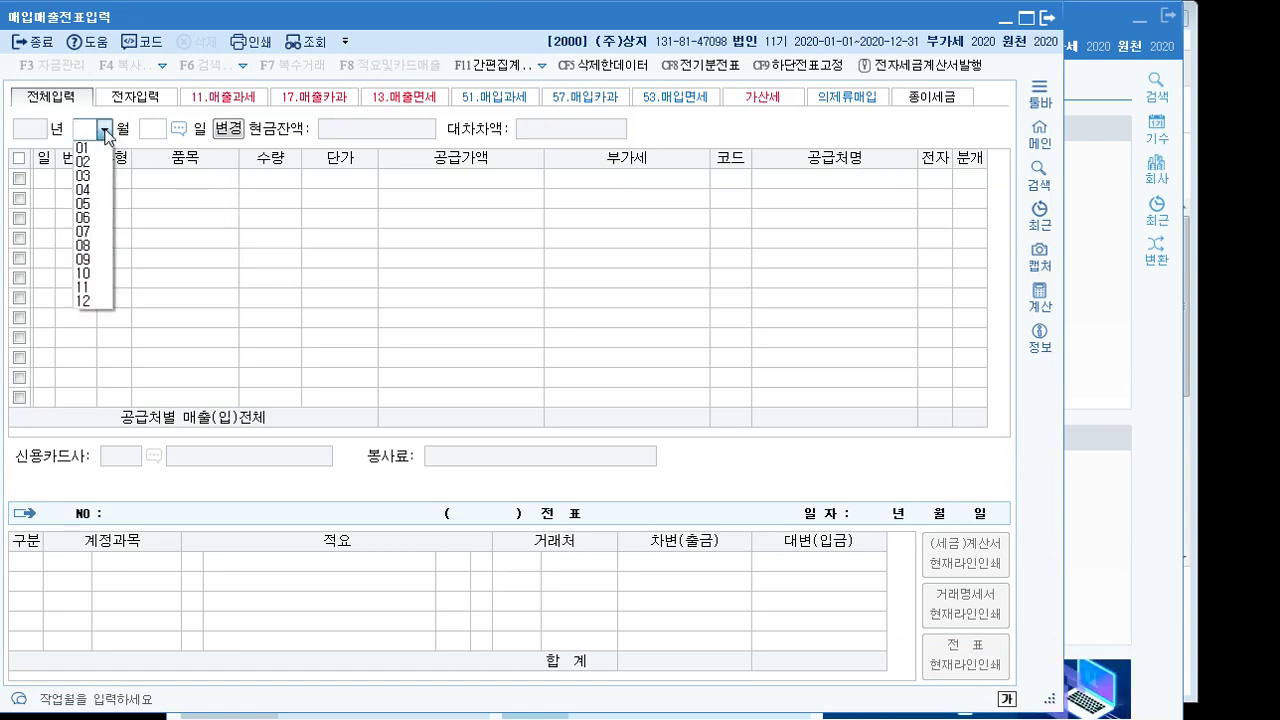
pyautogui.click(91, 204)
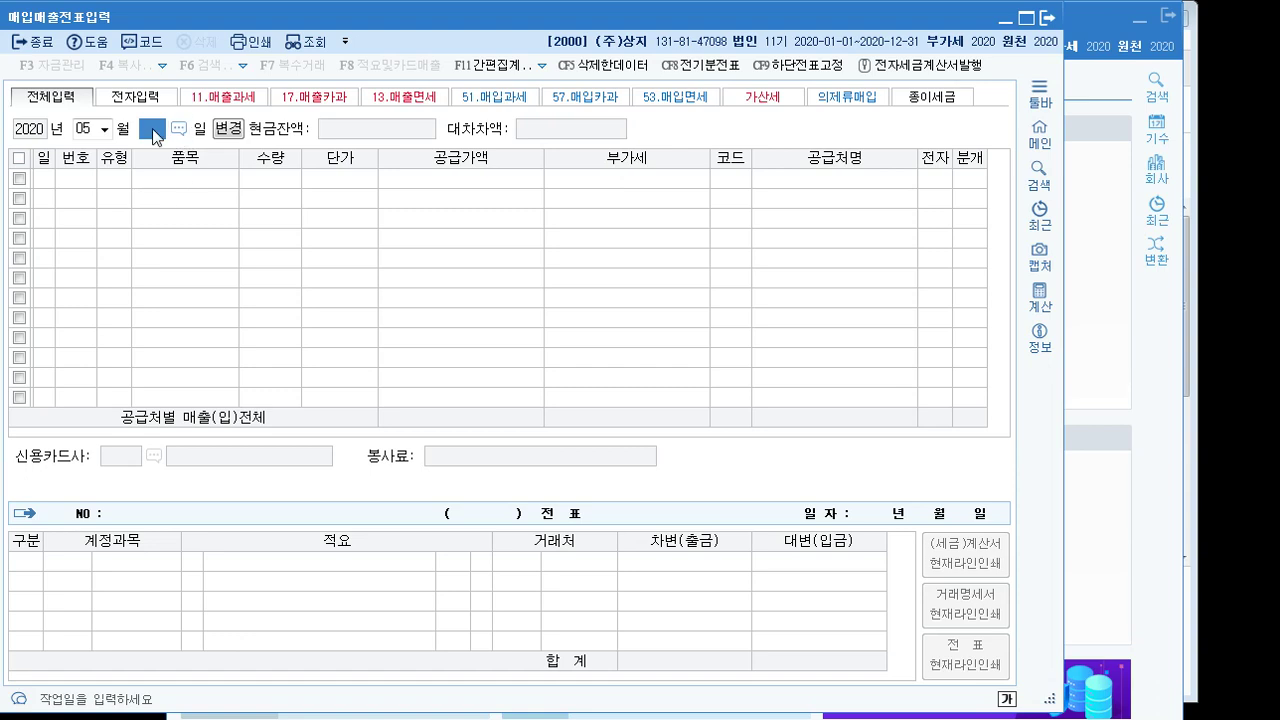
pyautogui.write('1')
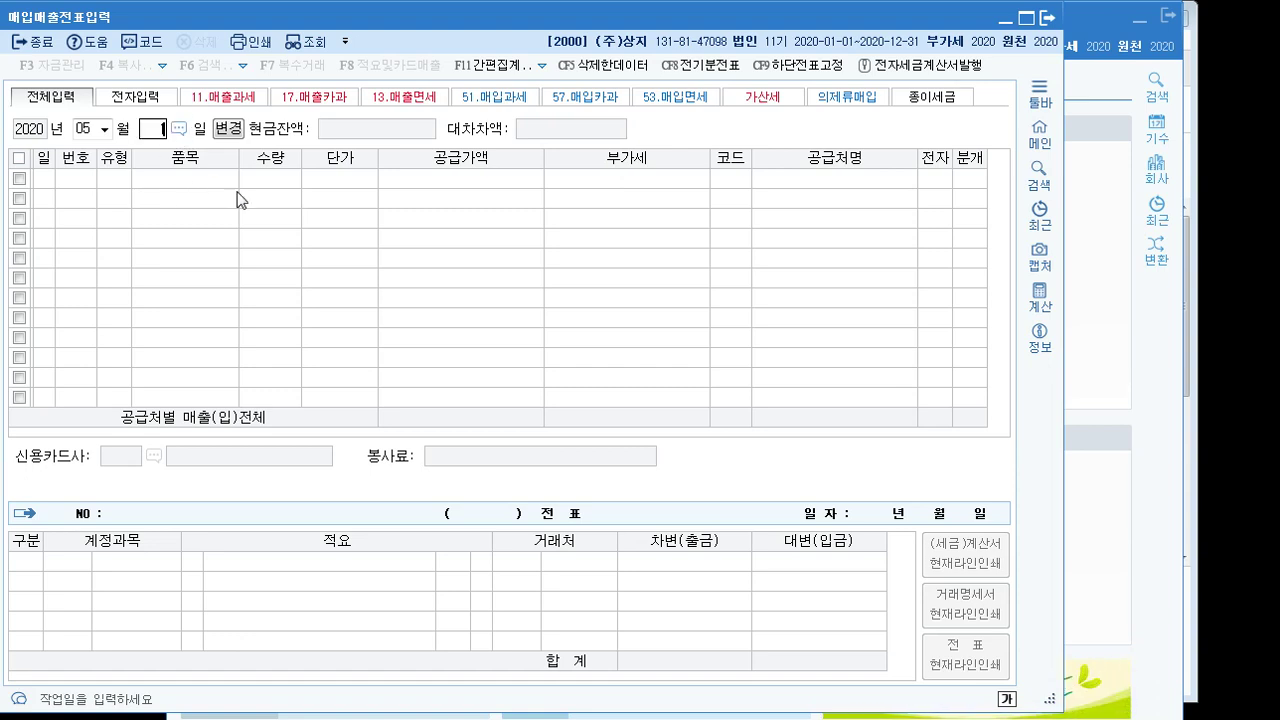
pyautogui.press('Return')
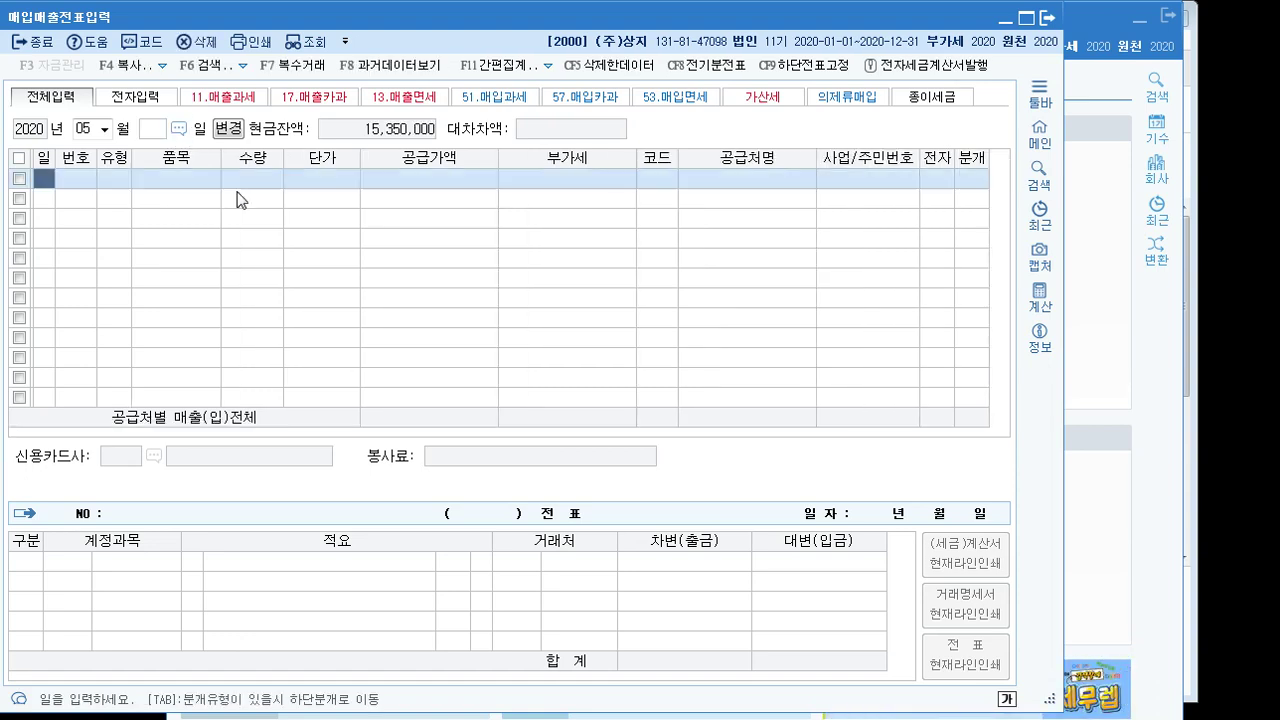
# Step: Start a voucher line for day 1 with type 14 (건별) and item 제품, leaving quantity and unit price blank
pyautogui.write('1')
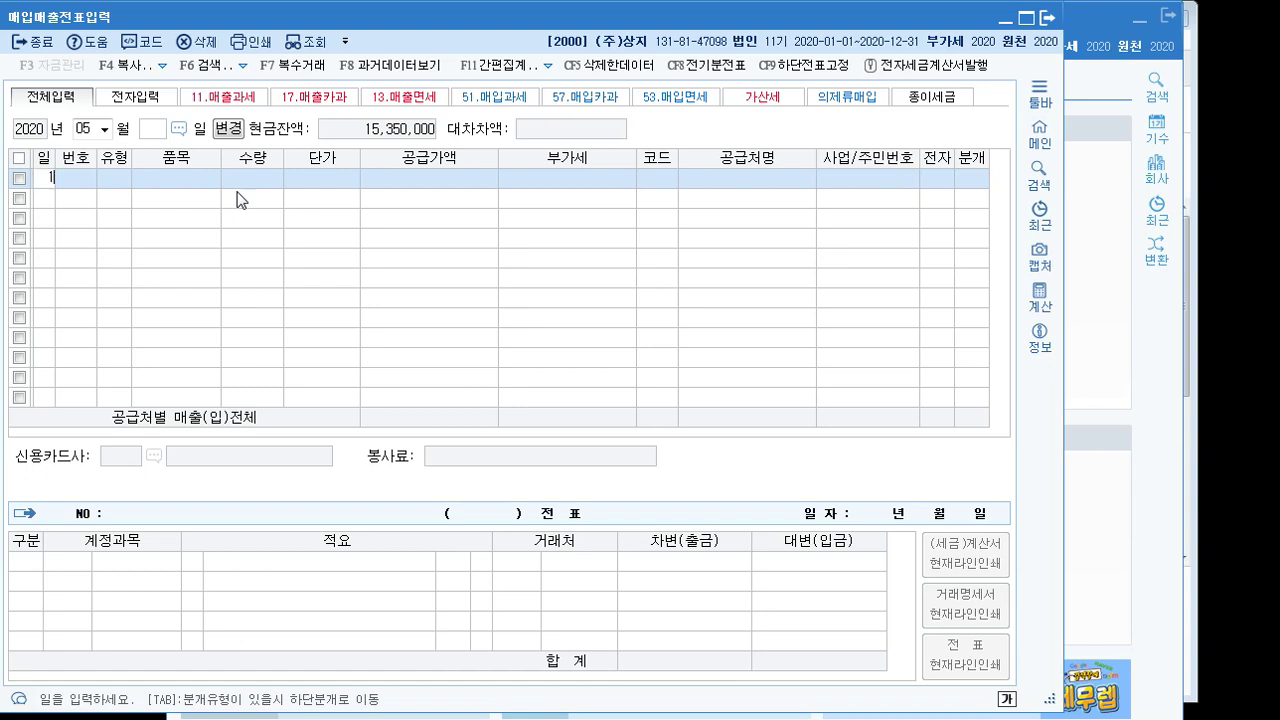
pyautogui.press('Return')
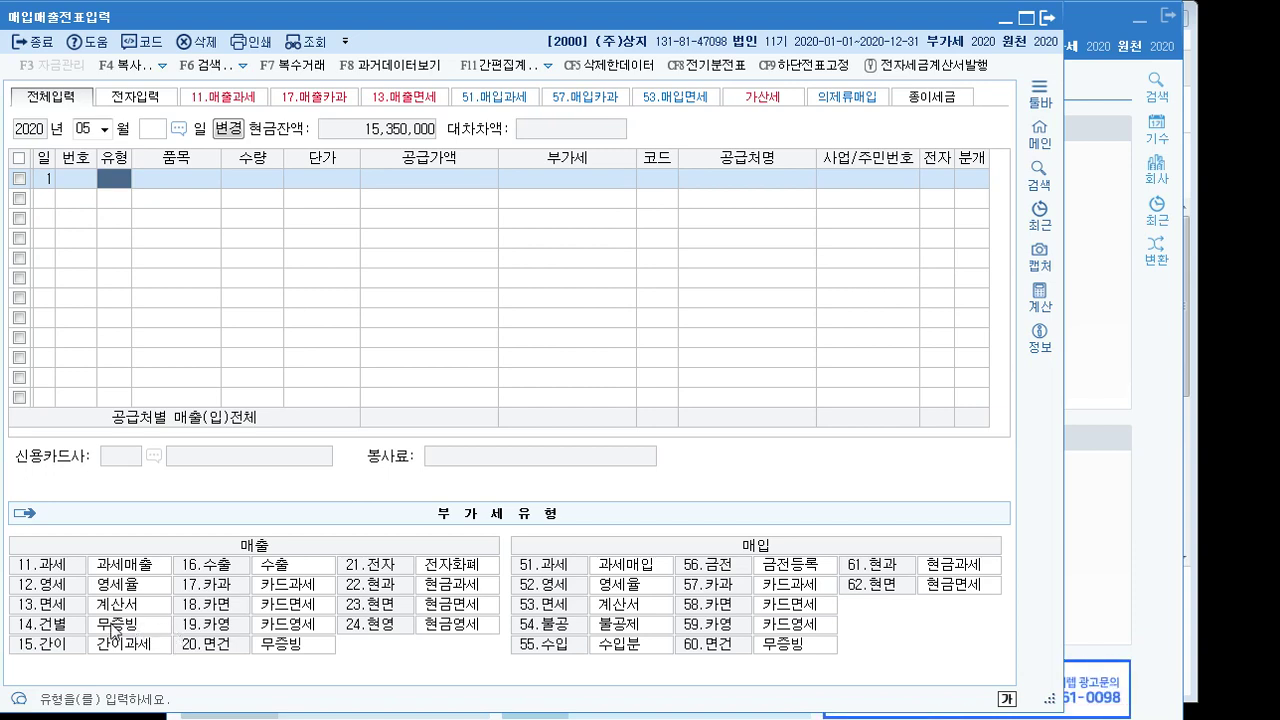
pyautogui.write('14')
pyautogui.press('Return')
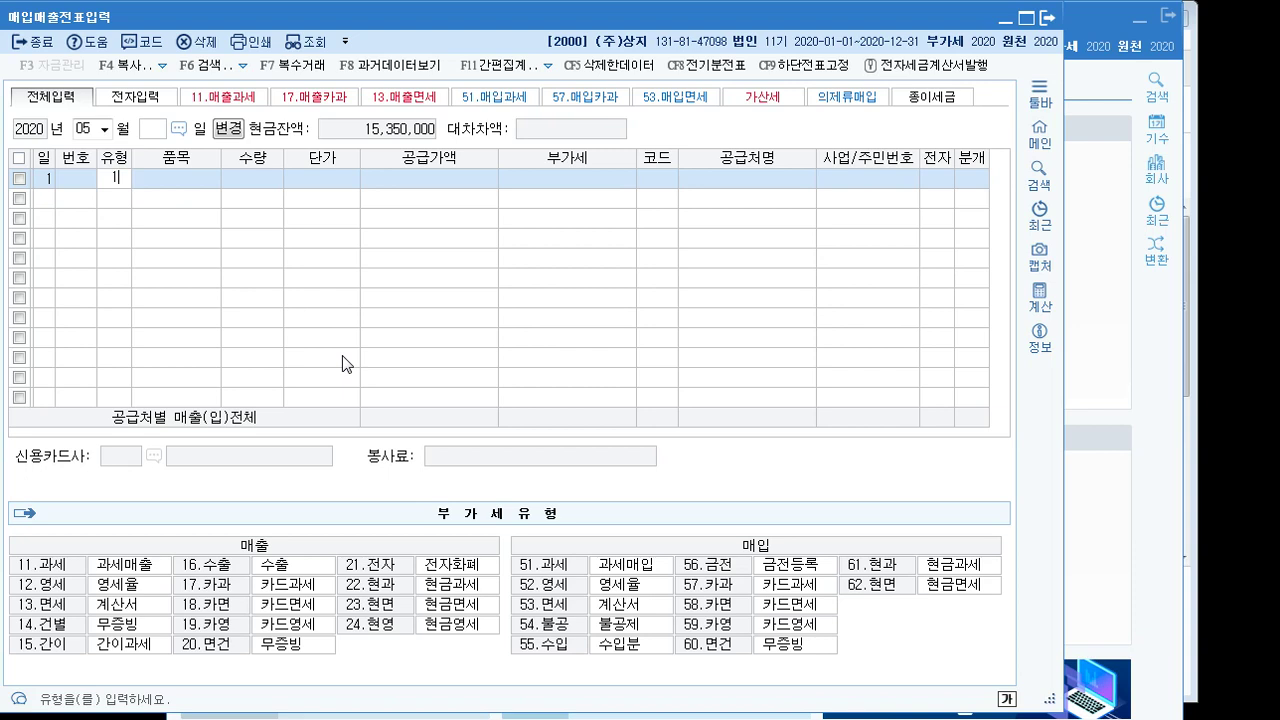
pyautogui.write('ㅈ데푸')
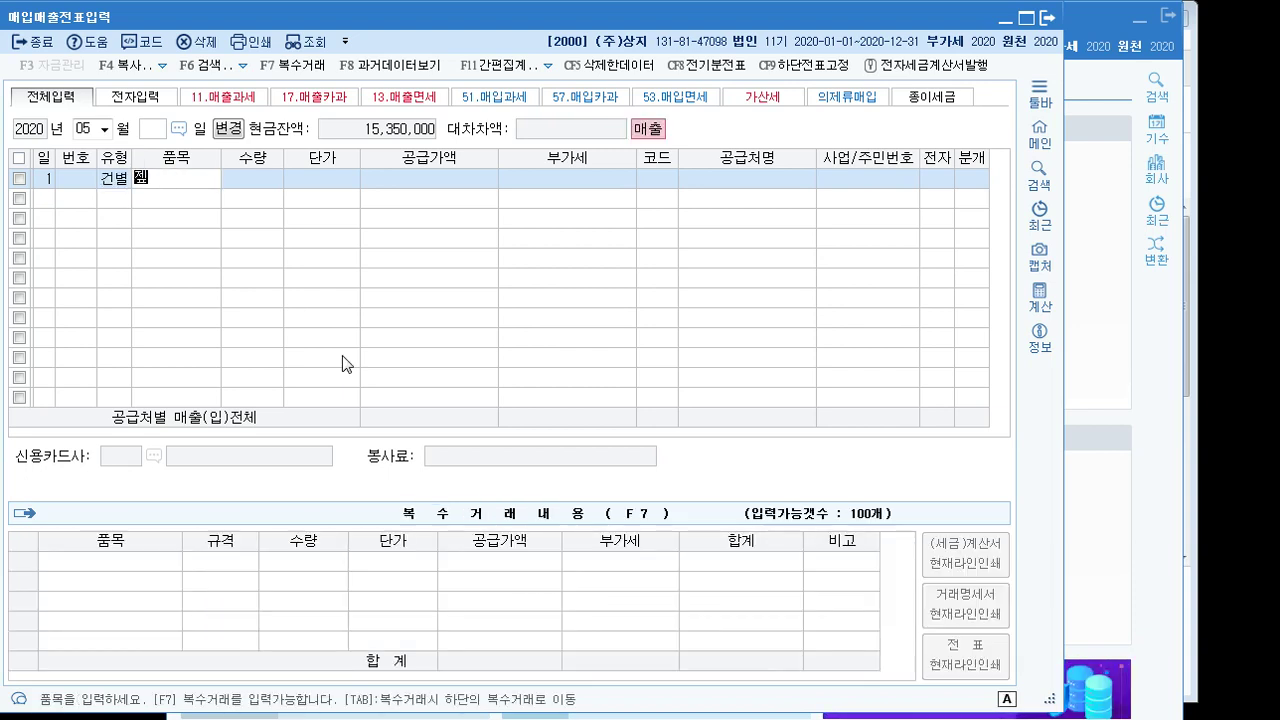
pyautogui.press('Return')
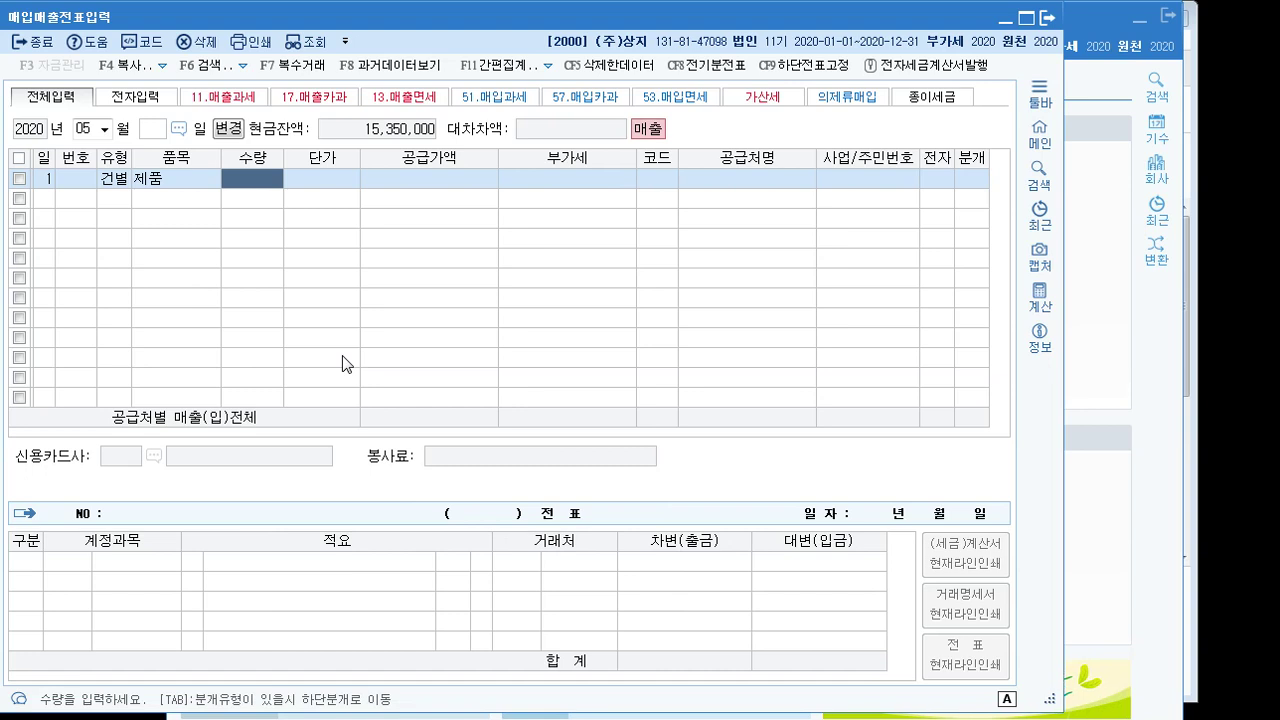
pyautogui.press('Return')
pyautogui.press('Return')
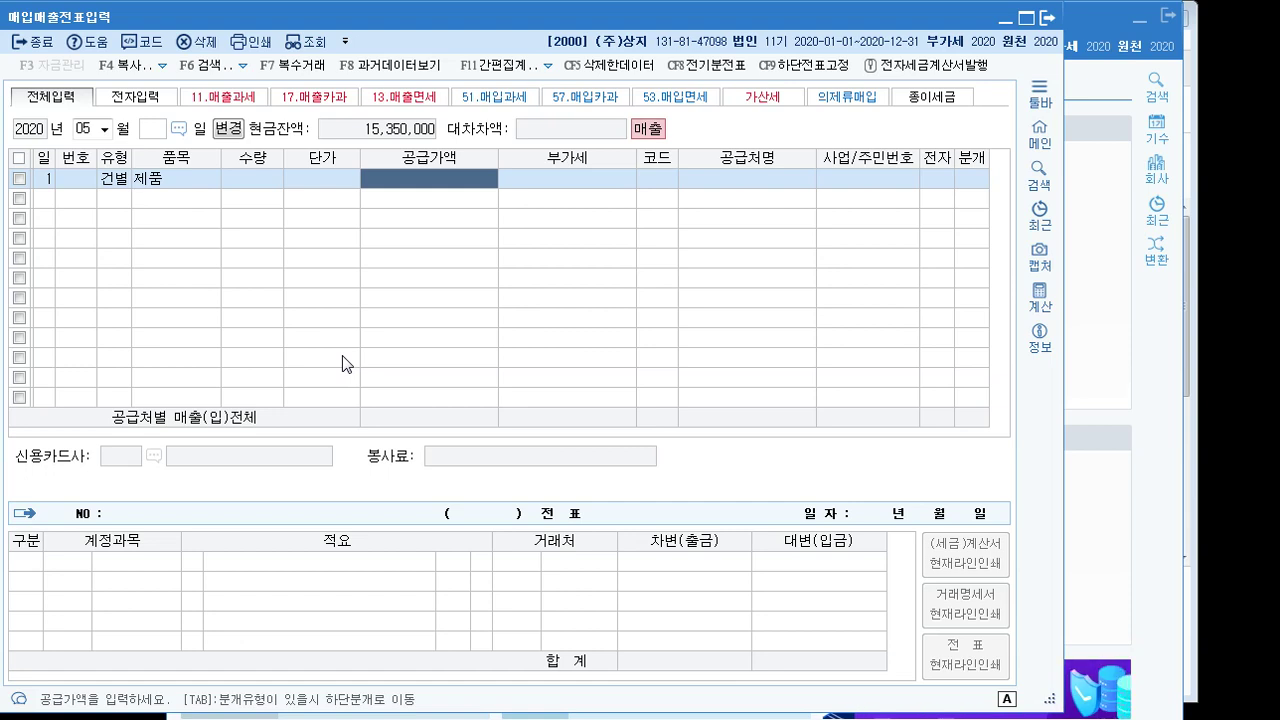
# Step: Enter the VAT-inclusive amount 1,100,000 as the 공급가액 and accept the calculated 부가세
pyautogui.click(478, 184)
pyautogui.write('100')
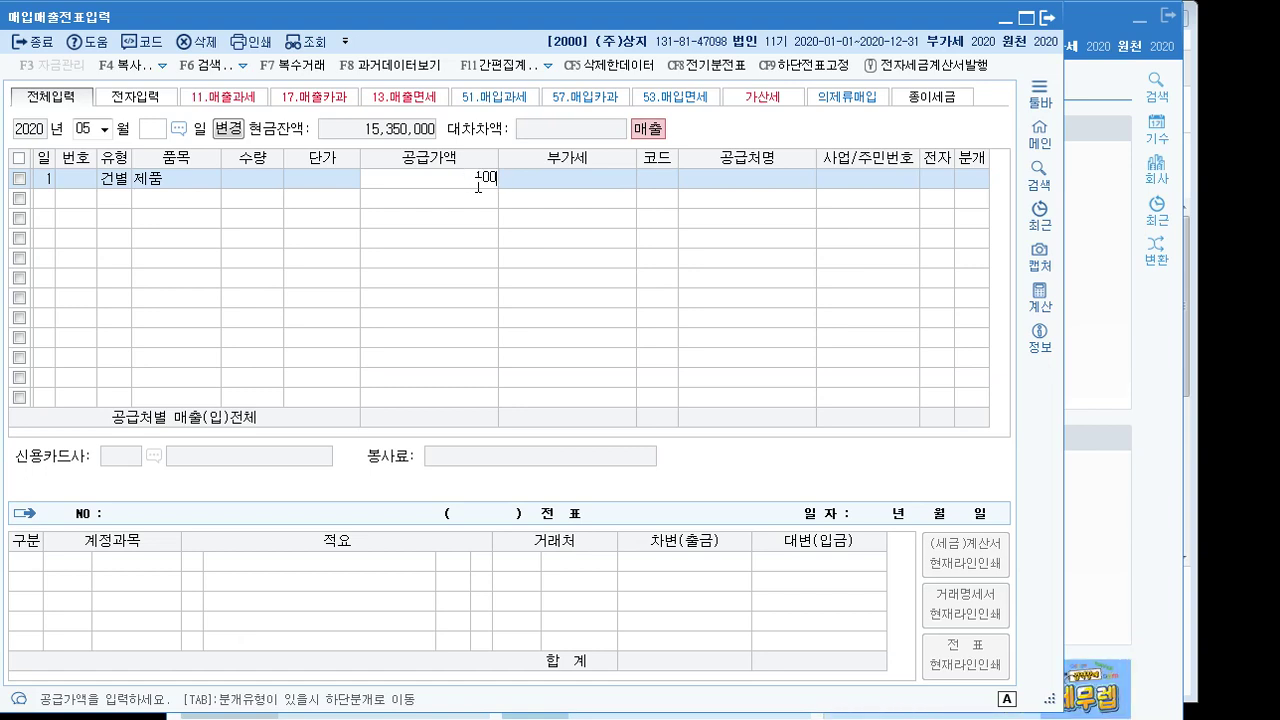
pyautogui.write('01000000')
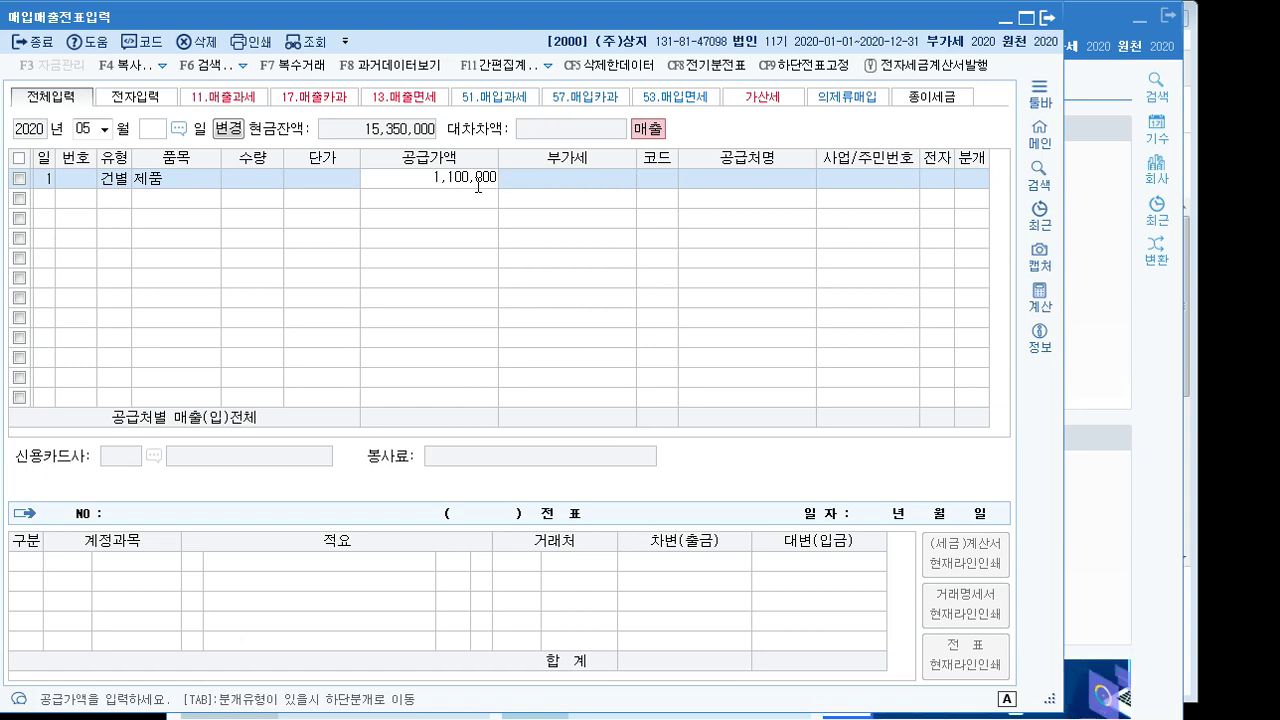
pyautogui.press('Return')
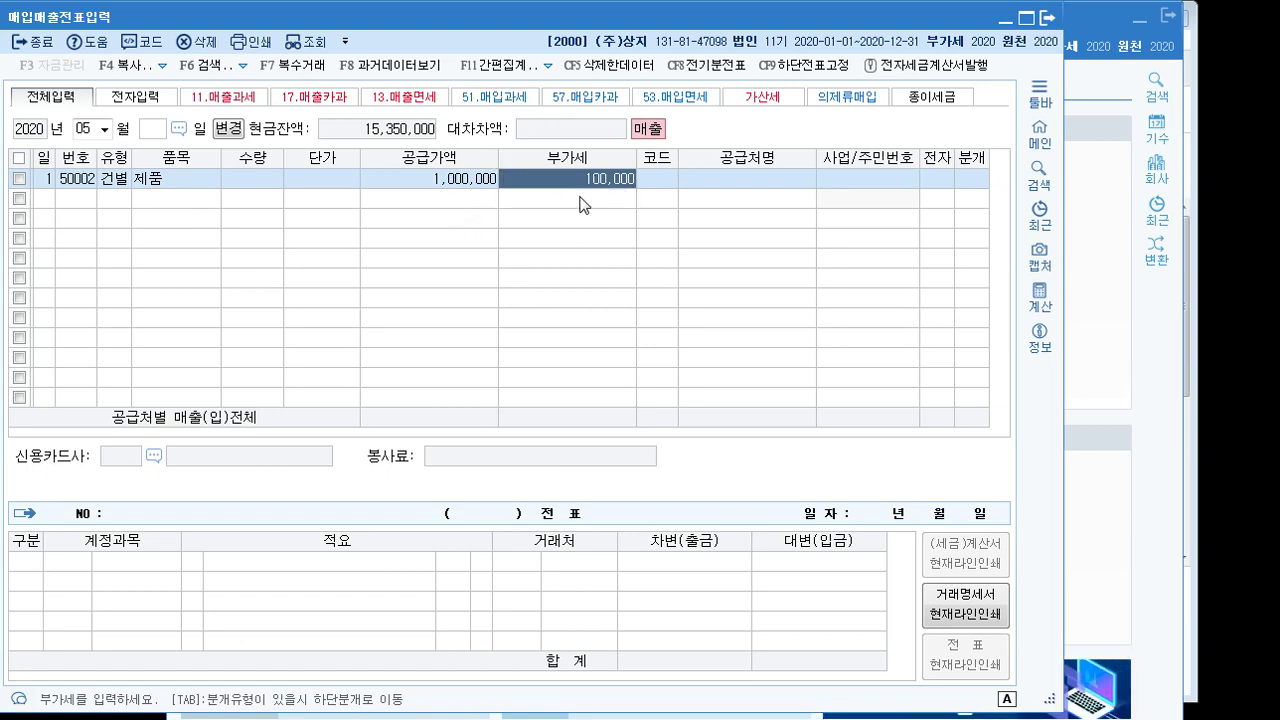
pyautogui.press('Return')
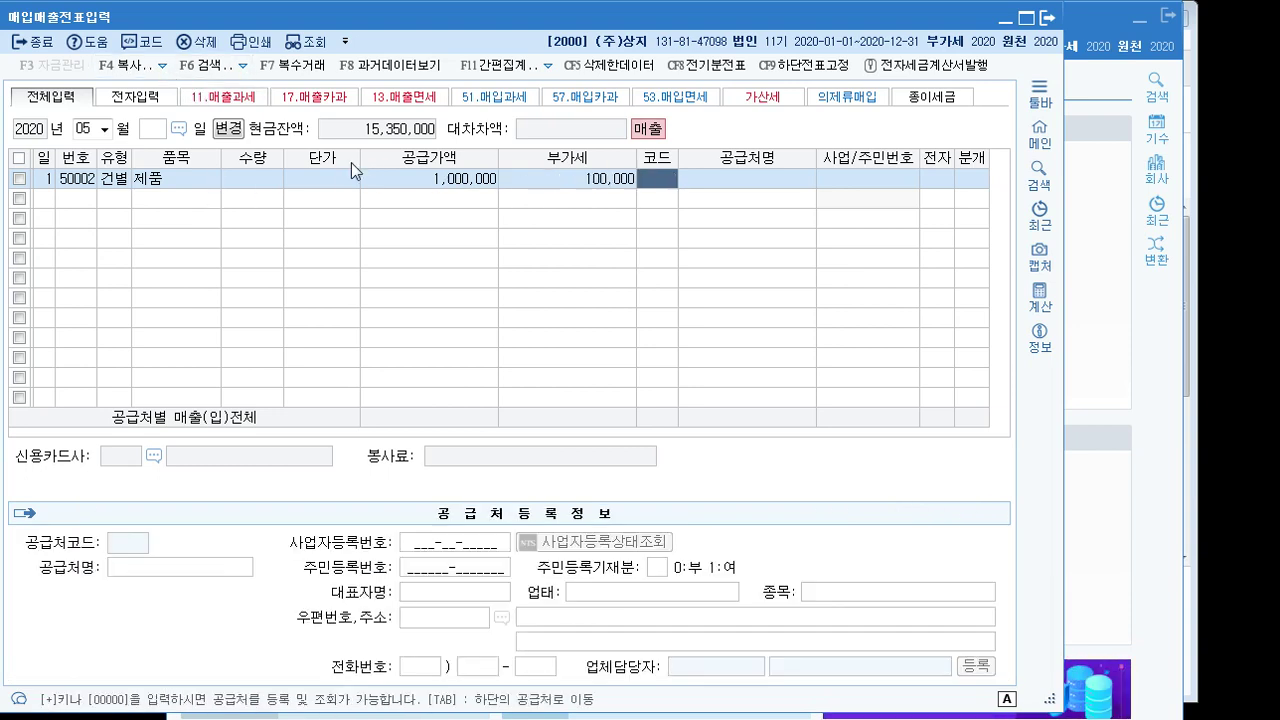
# Step: Choose the individual customer from question 1 as the 공급처 and set the 분개 type to 1 (현금)
pyautogui.click(131, 43)
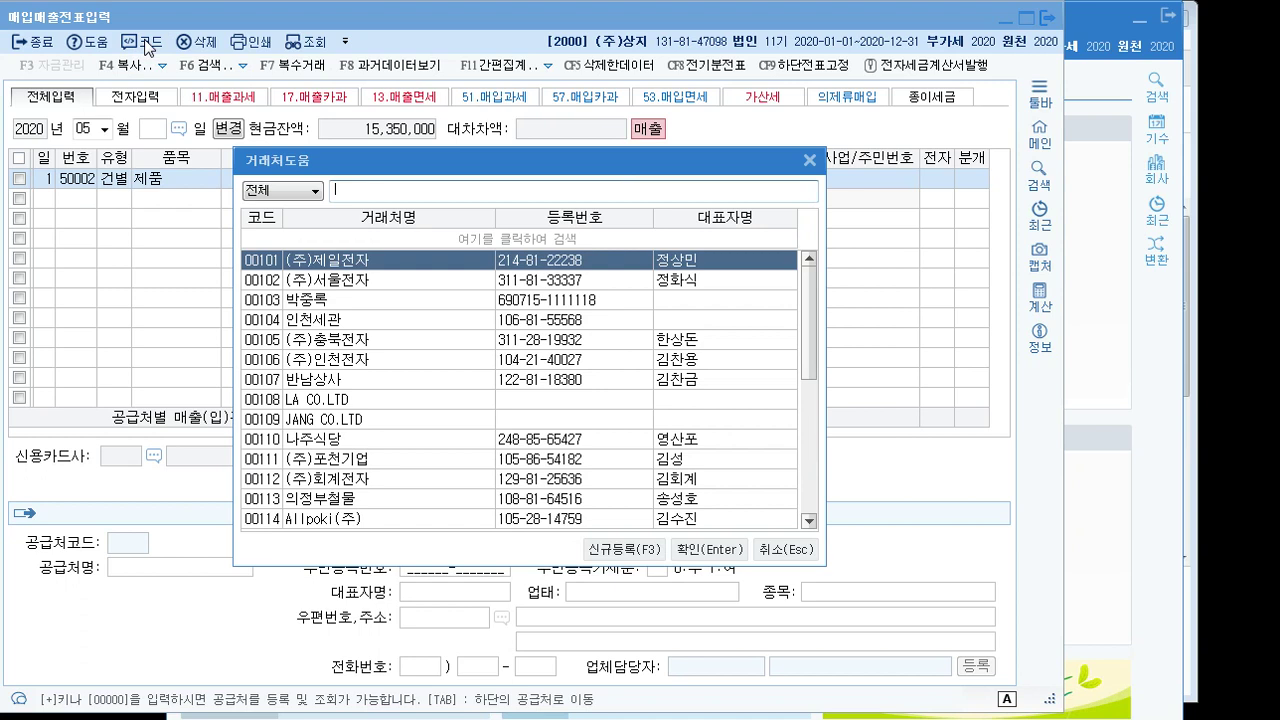
pyautogui.click(333, 303)
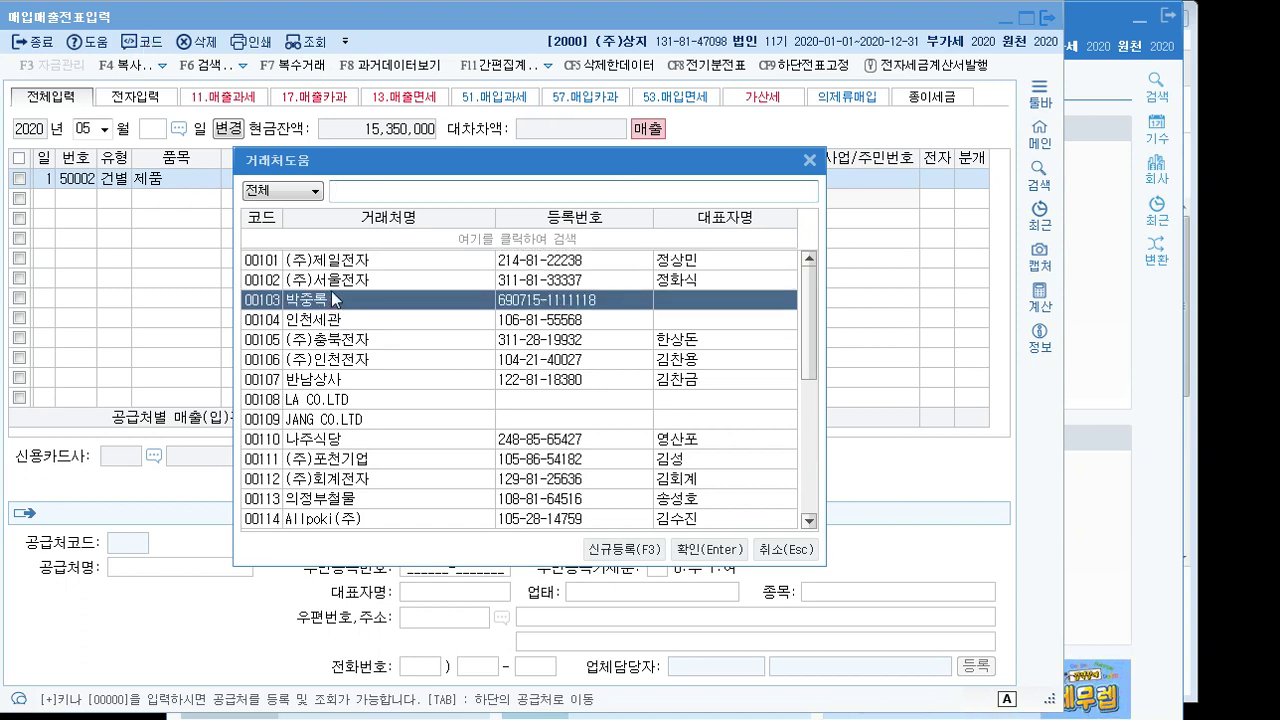
pyautogui.click(718, 549)
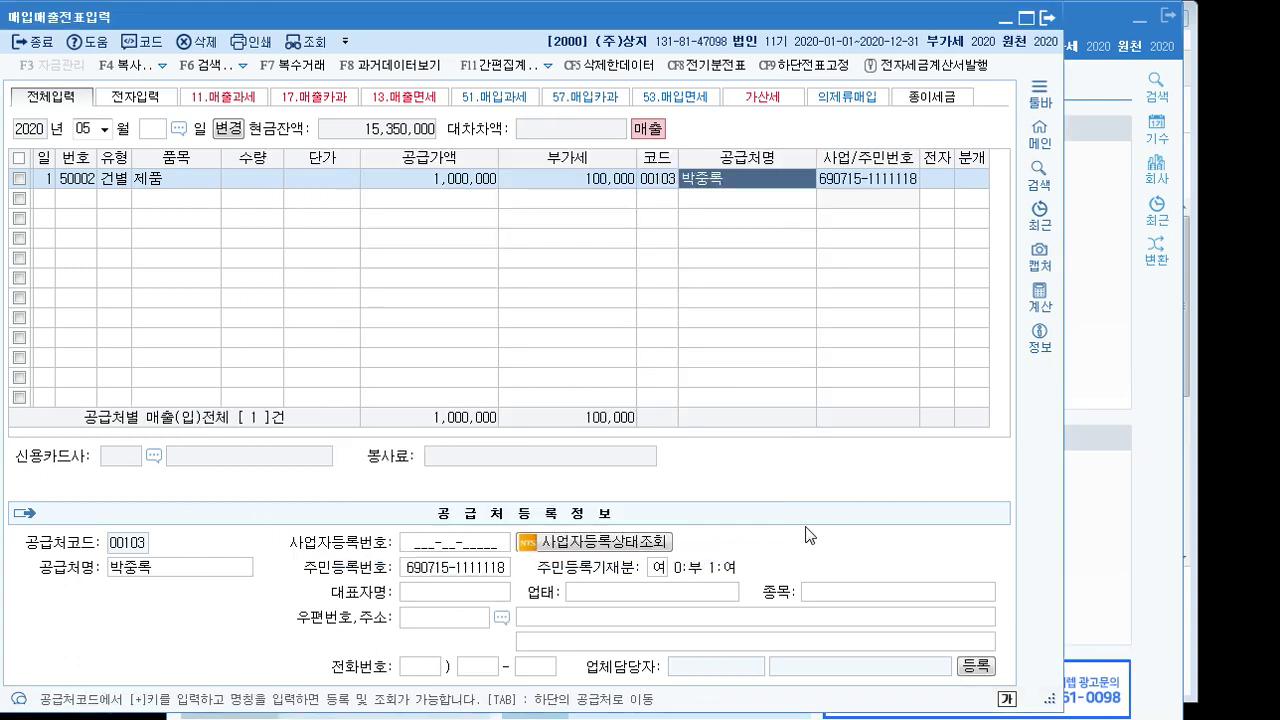
pyautogui.press('Return')
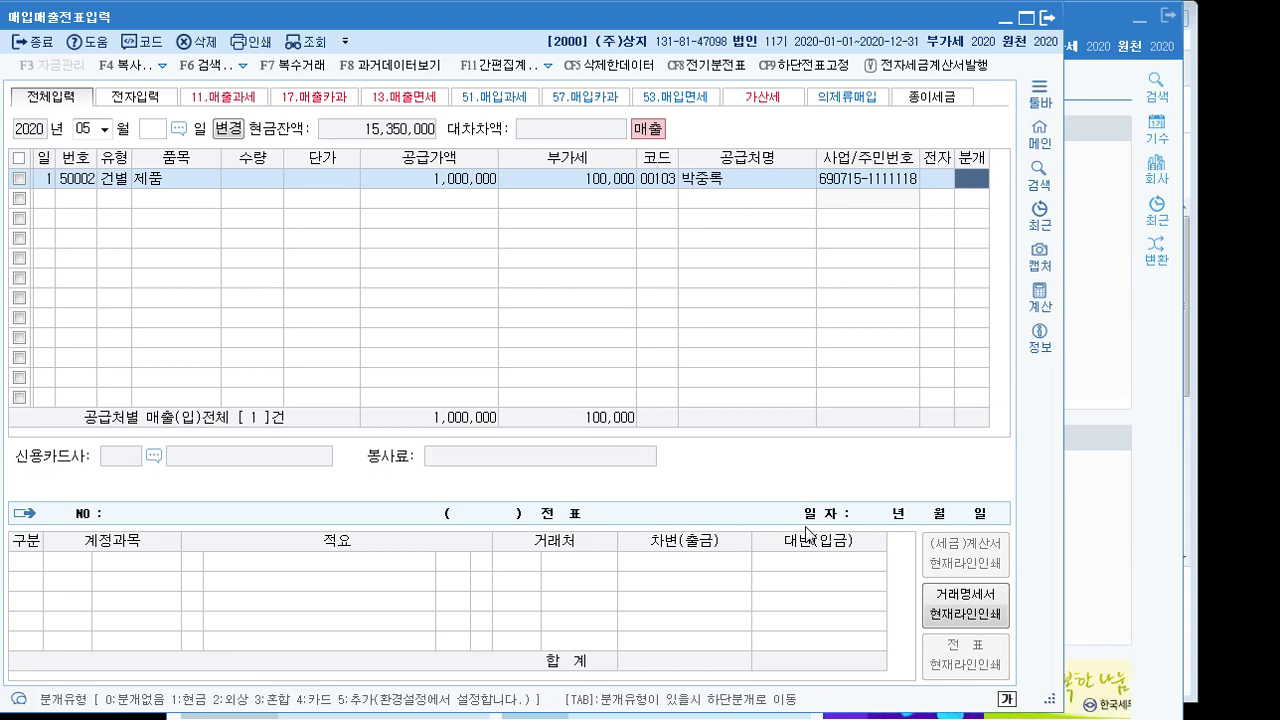
pyautogui.press('1')
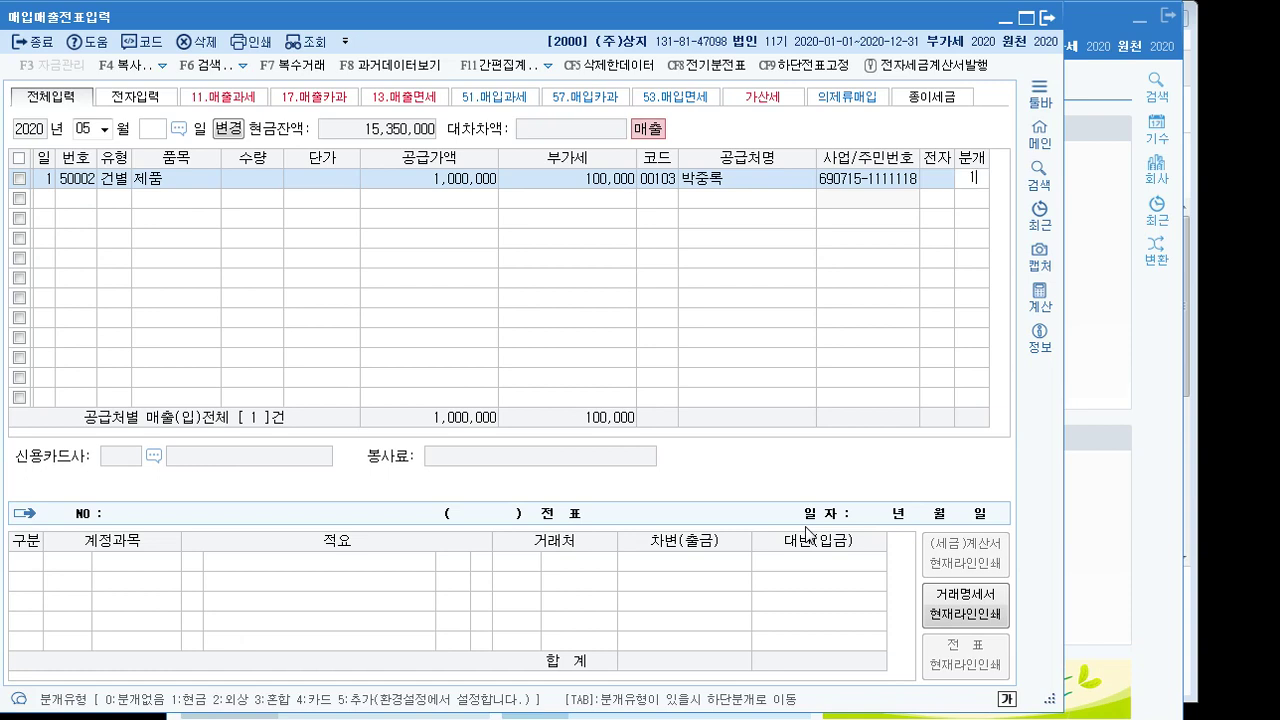
pyautogui.press('Return')
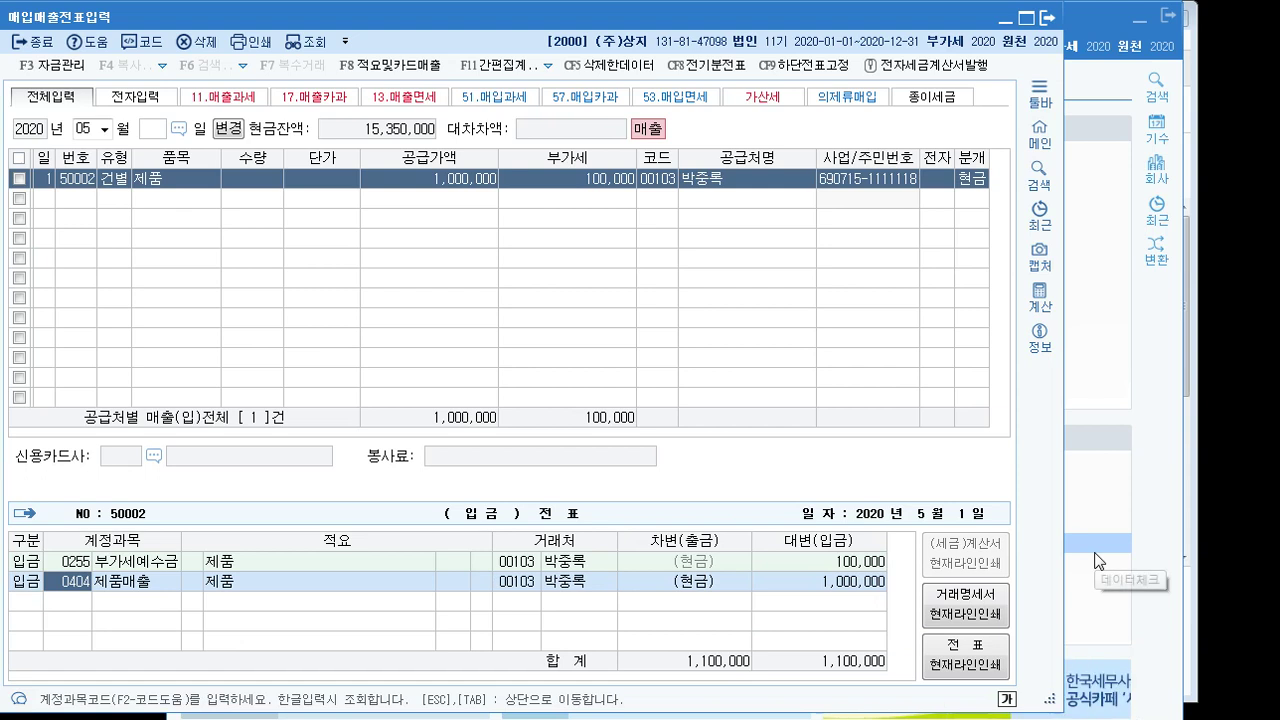
# Step: Accept the day 1 voucher's cash journal lines and review the saved entry
pyautogui.press('Return')
pyautogui.press('Return')
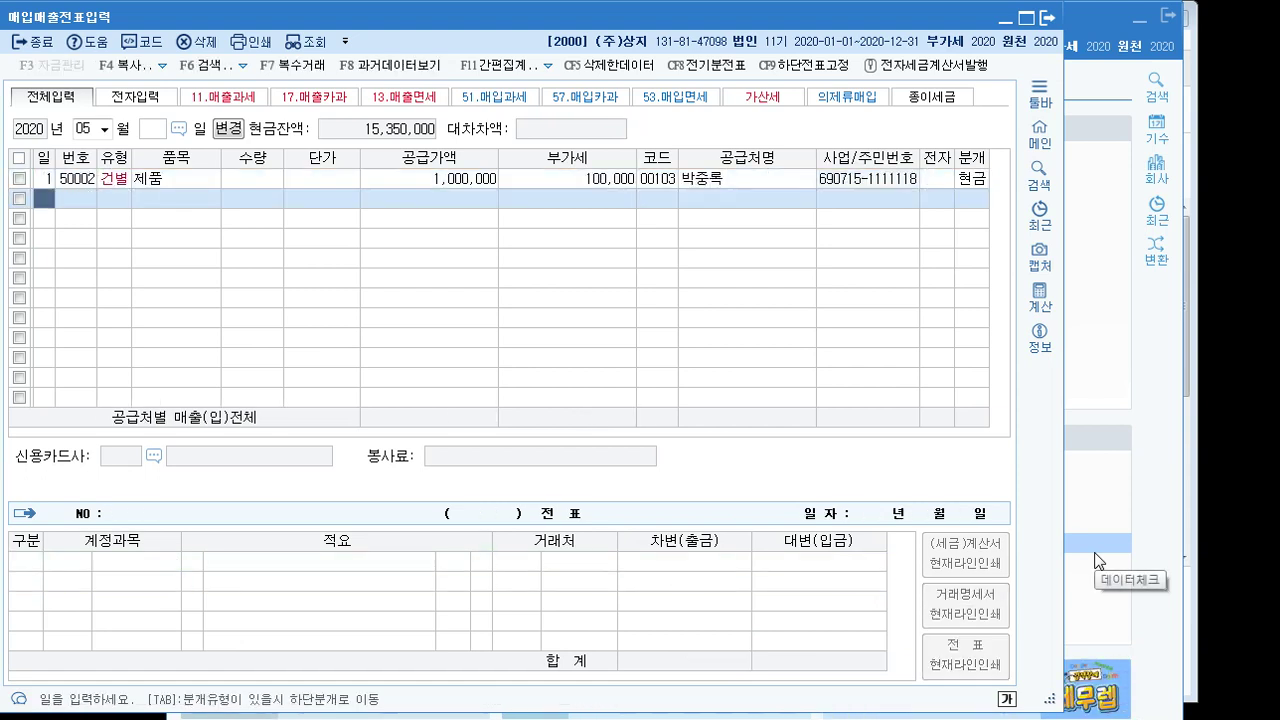
pyautogui.press('Up')
pyautogui.press('Down')
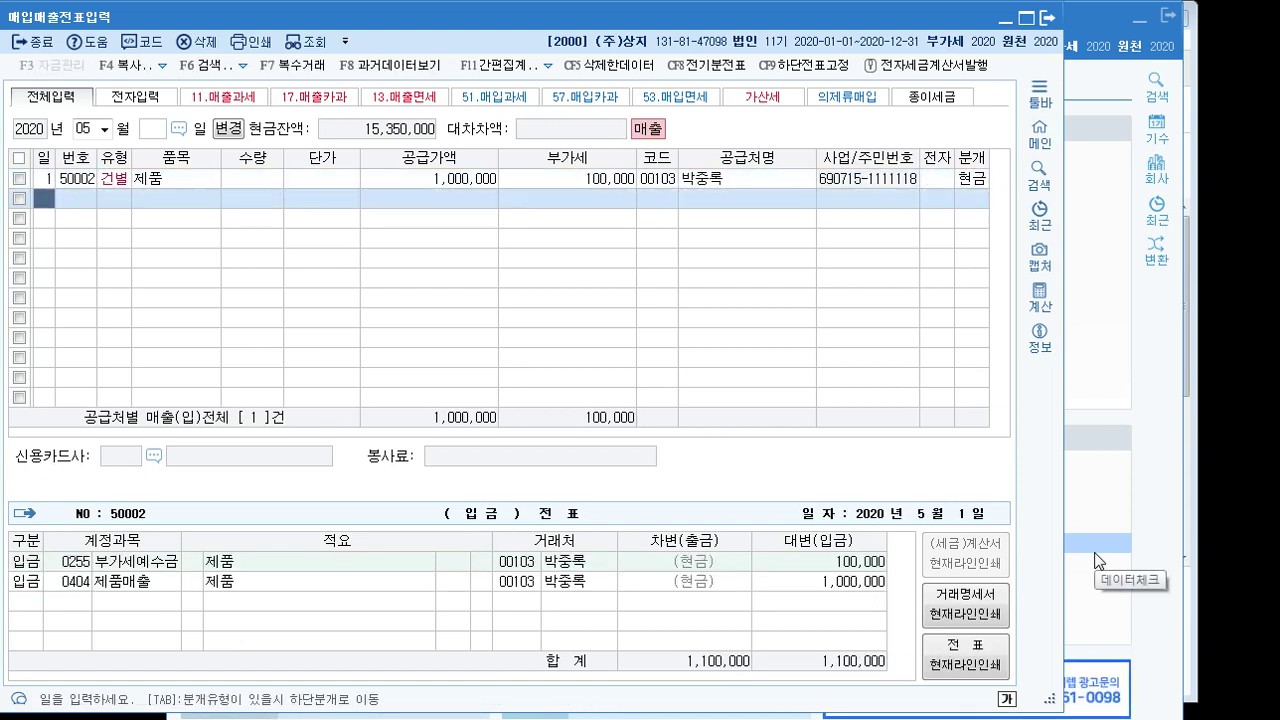
pyautogui.press('Up')
pyautogui.press('Down')
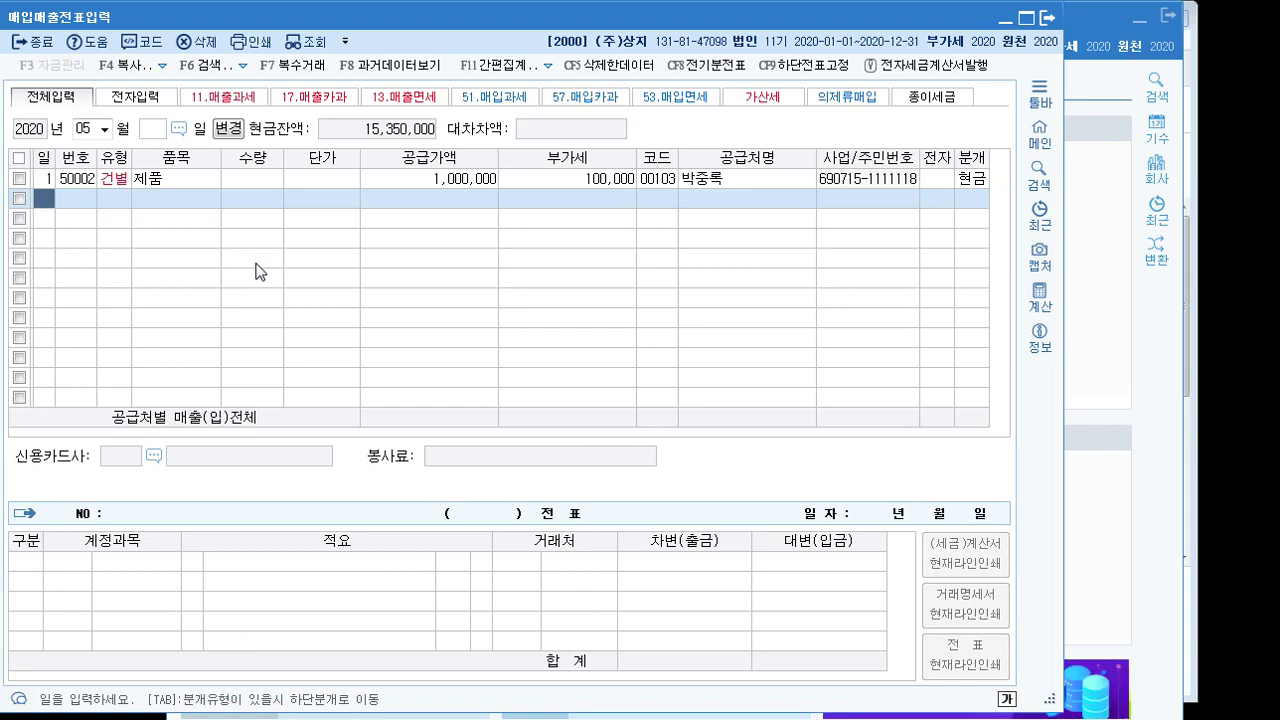
# Step: Start a voucher line for day 2 with type 14 (건별) and item 제품, leaving quantity and unit price blank
pyautogui.write('2')
pyautogui.press('Return')
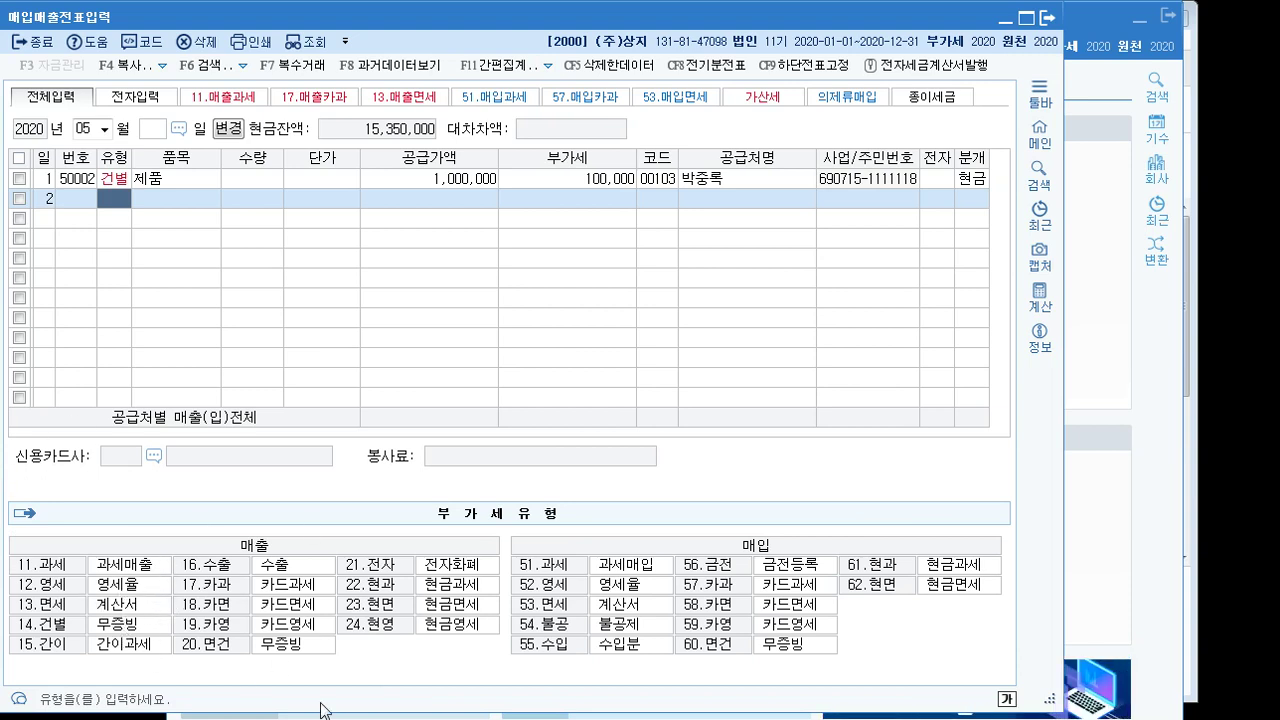
pyautogui.write('14')
pyautogui.press('Return')
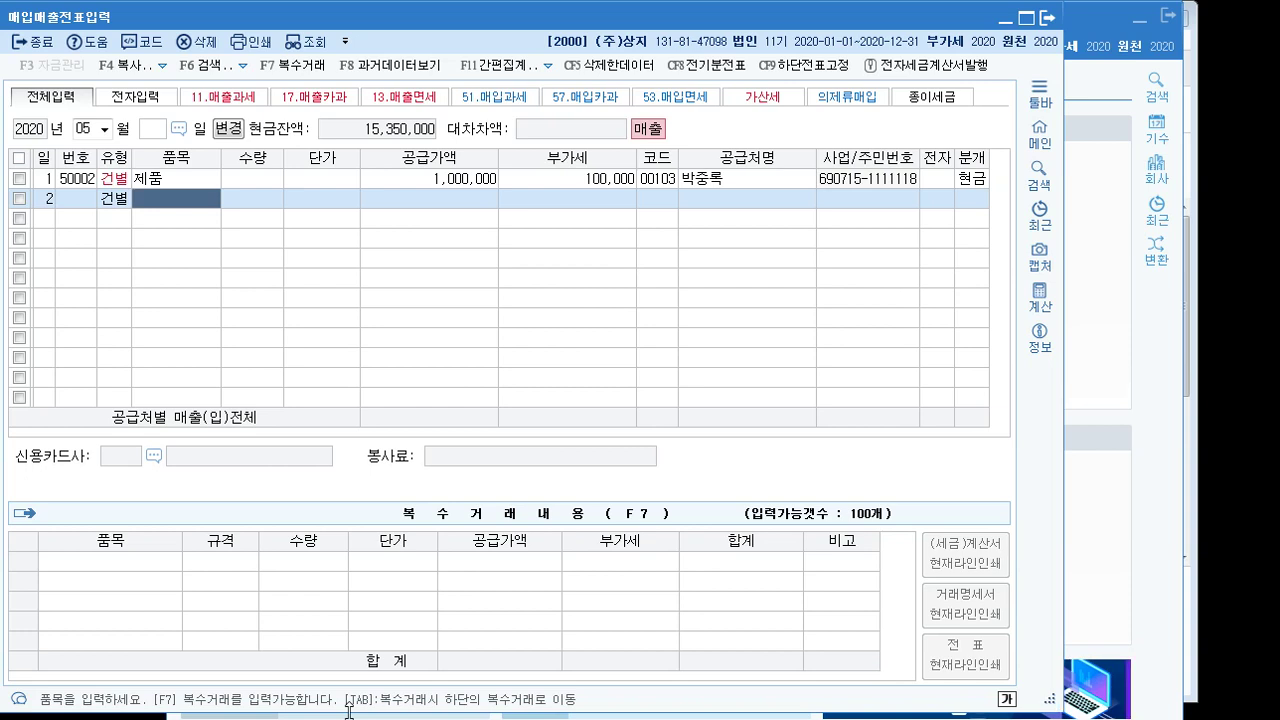
pyautogui.write('제품')
pyautogui.press('Return')
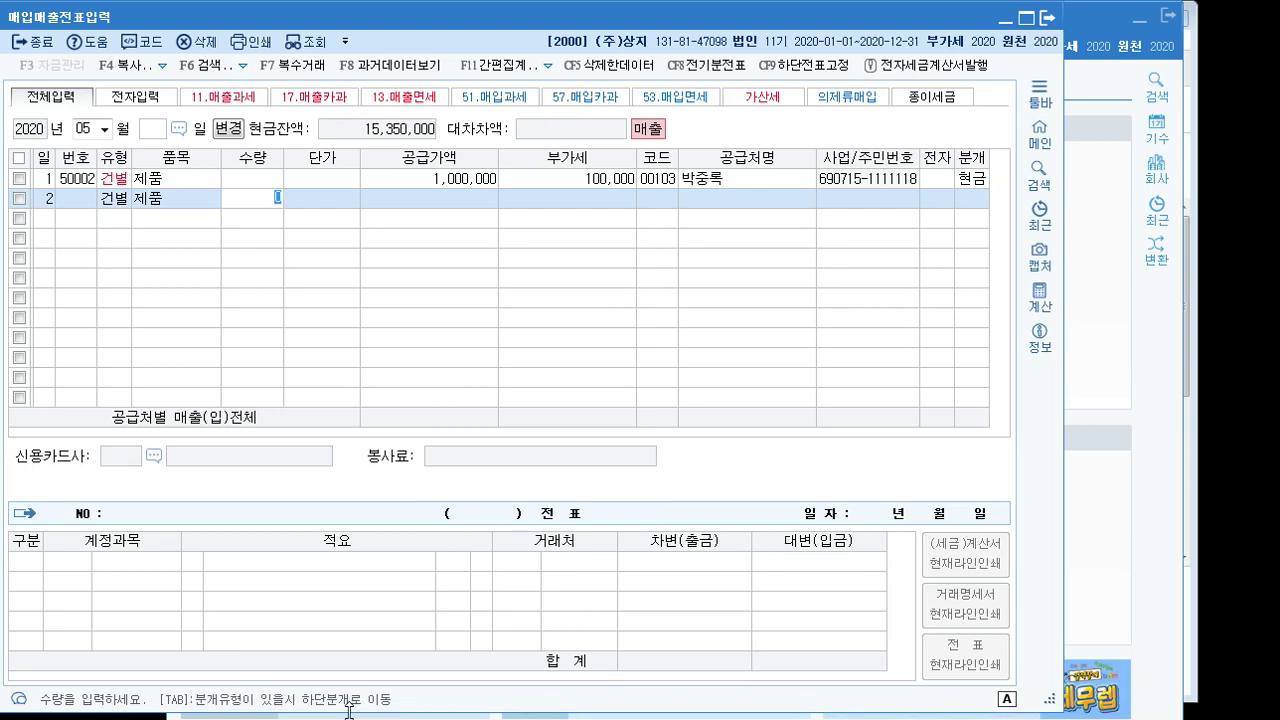
pyautogui.write('0')
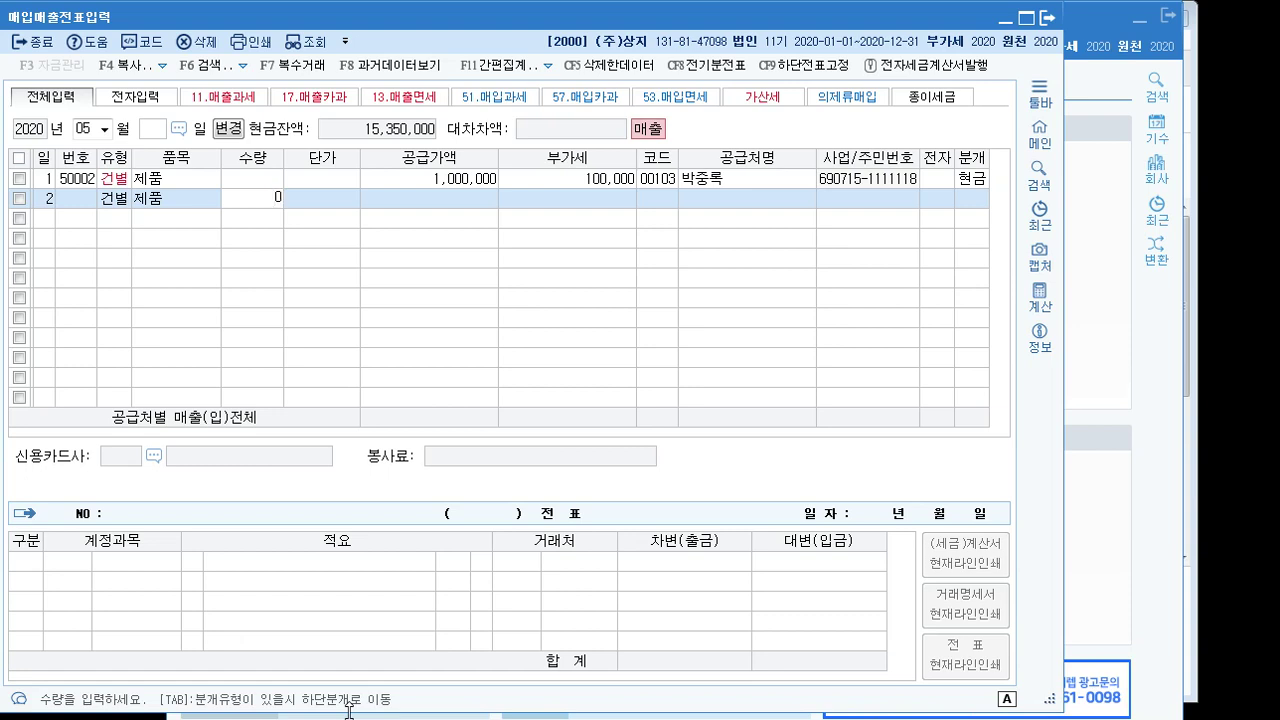
pyautogui.press('Return')
pyautogui.press('Return')
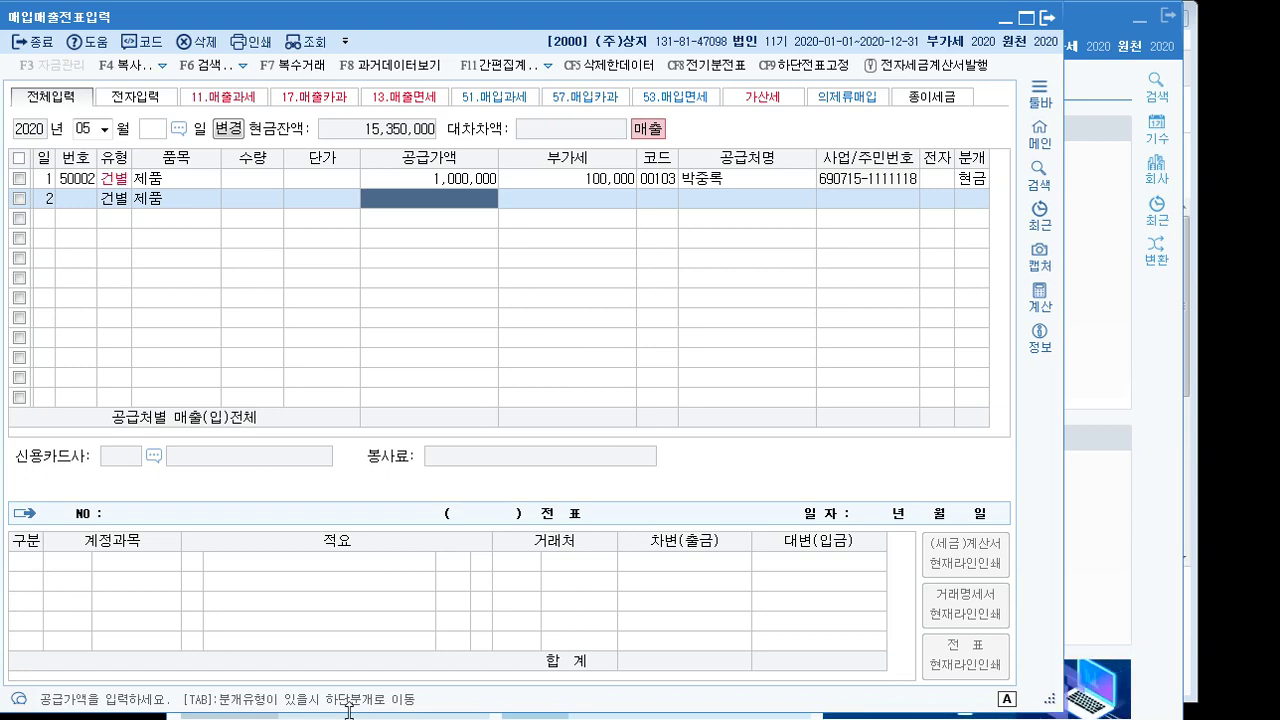
# Step: Enter the VAT-inclusive amount 1,760,000 as the day 2 line's 공급가액 and accept the calculated 부가세
pyautogui.write('1760000')
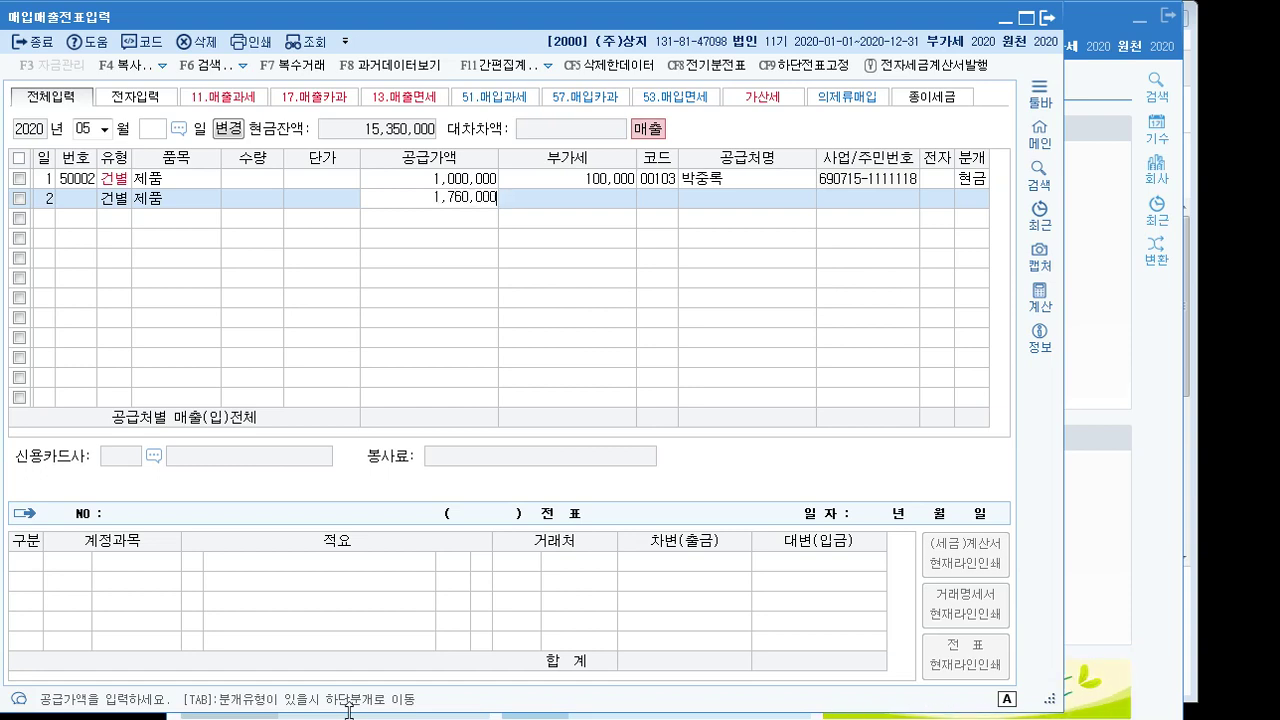
pyautogui.press('Return')
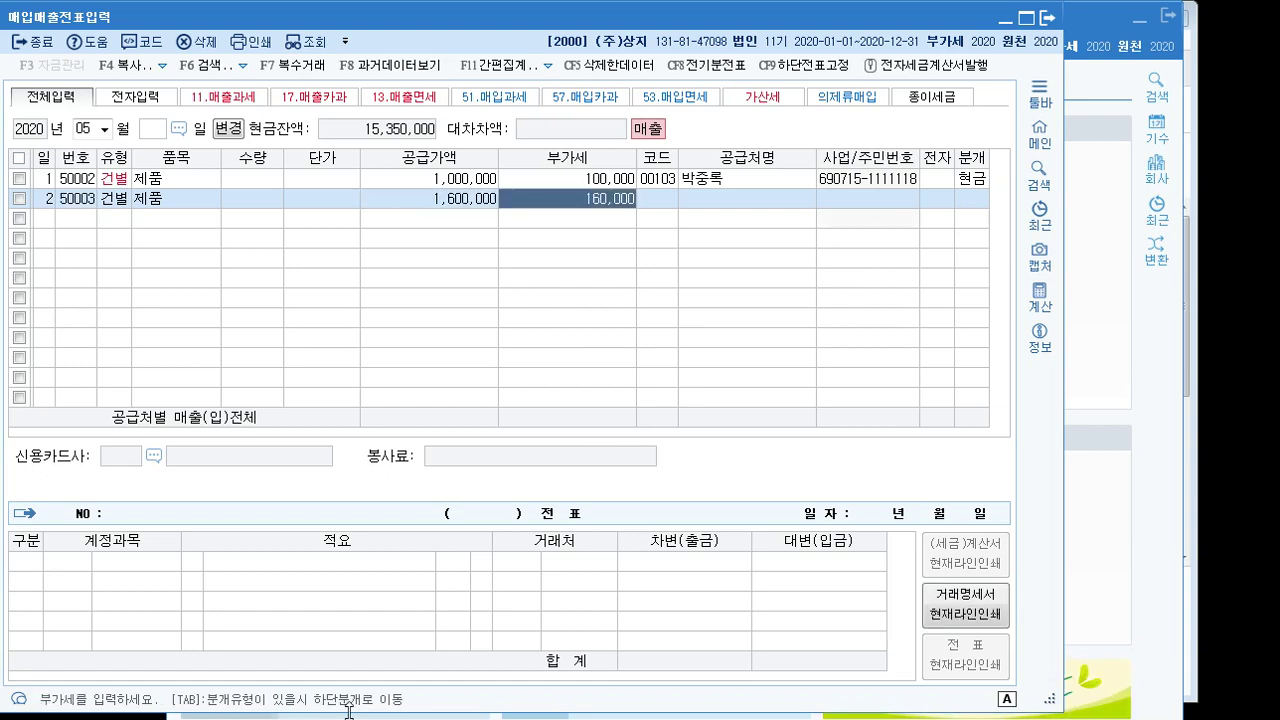
pyautogui.press('Left')
pyautogui.press('Return')
pyautogui.hotkey('shift', 'Tab')
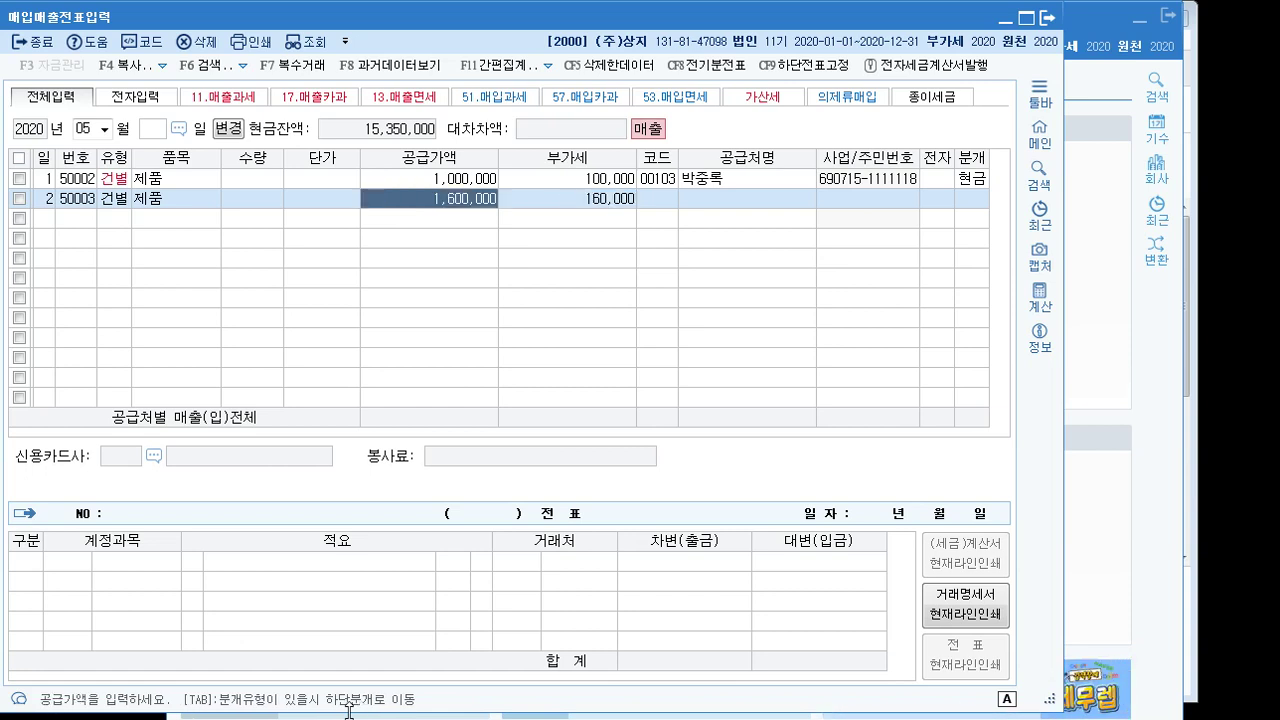
pyautogui.press('Return')
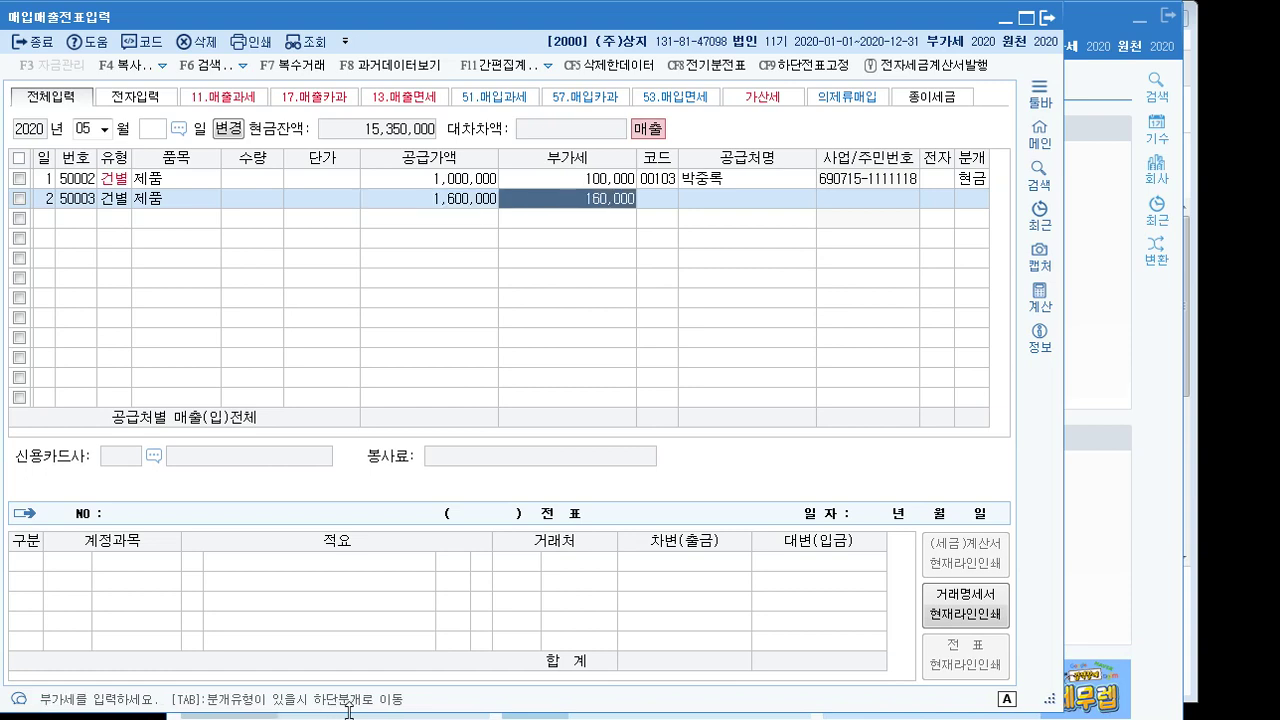
pyautogui.press('Return')
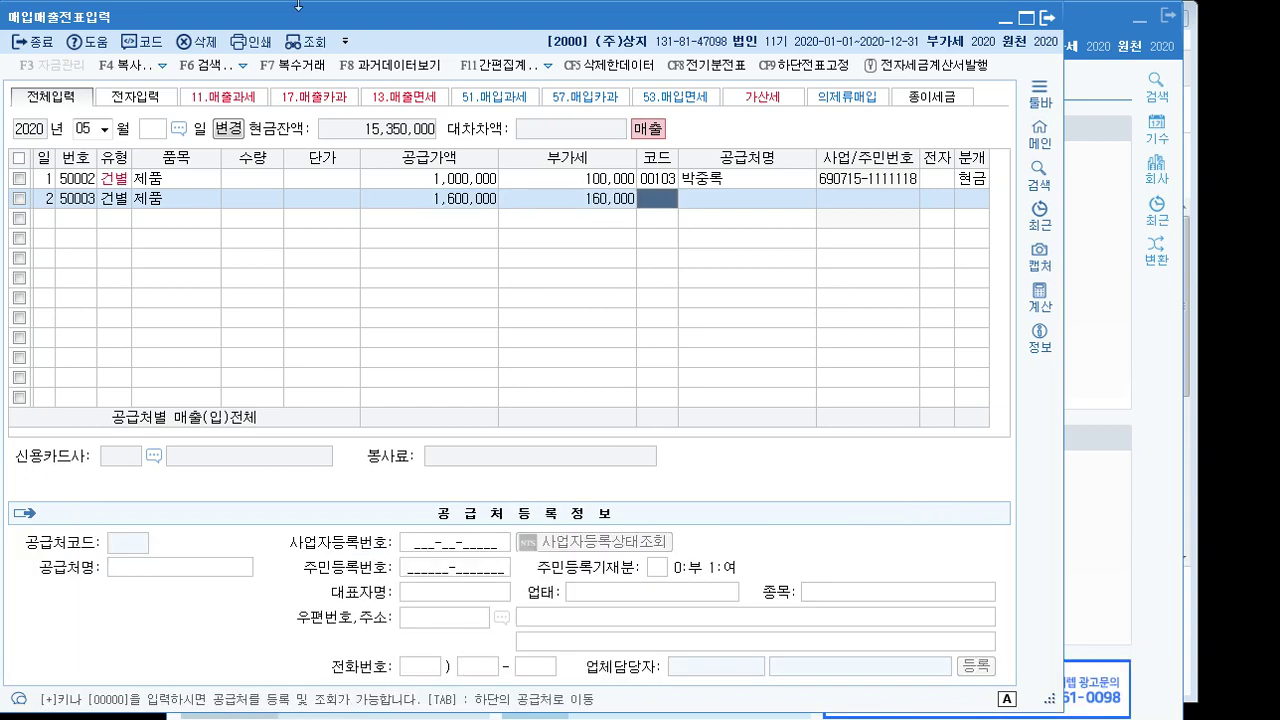
# Step: Choose (주)제일전자 (code 00101) as the 공급처 and set the 분개 type to 3 (혼합)
pyautogui.click(160, 44)
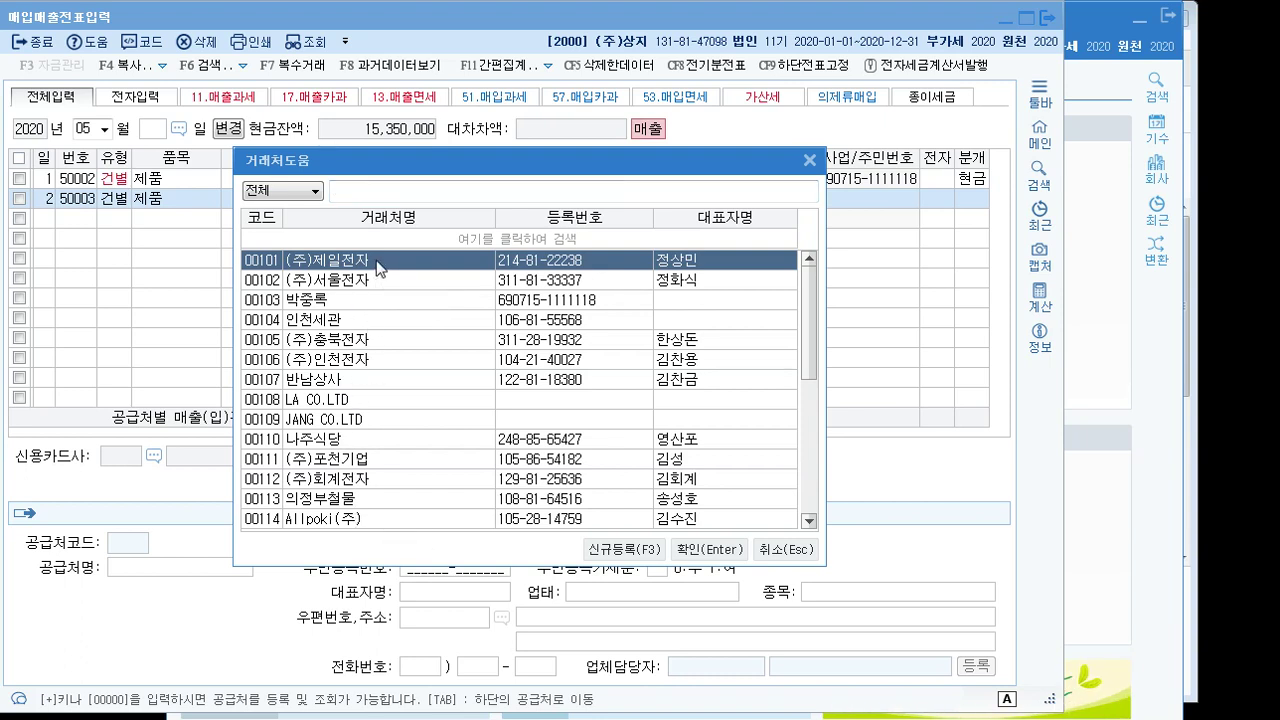
pyautogui.click(735, 549)
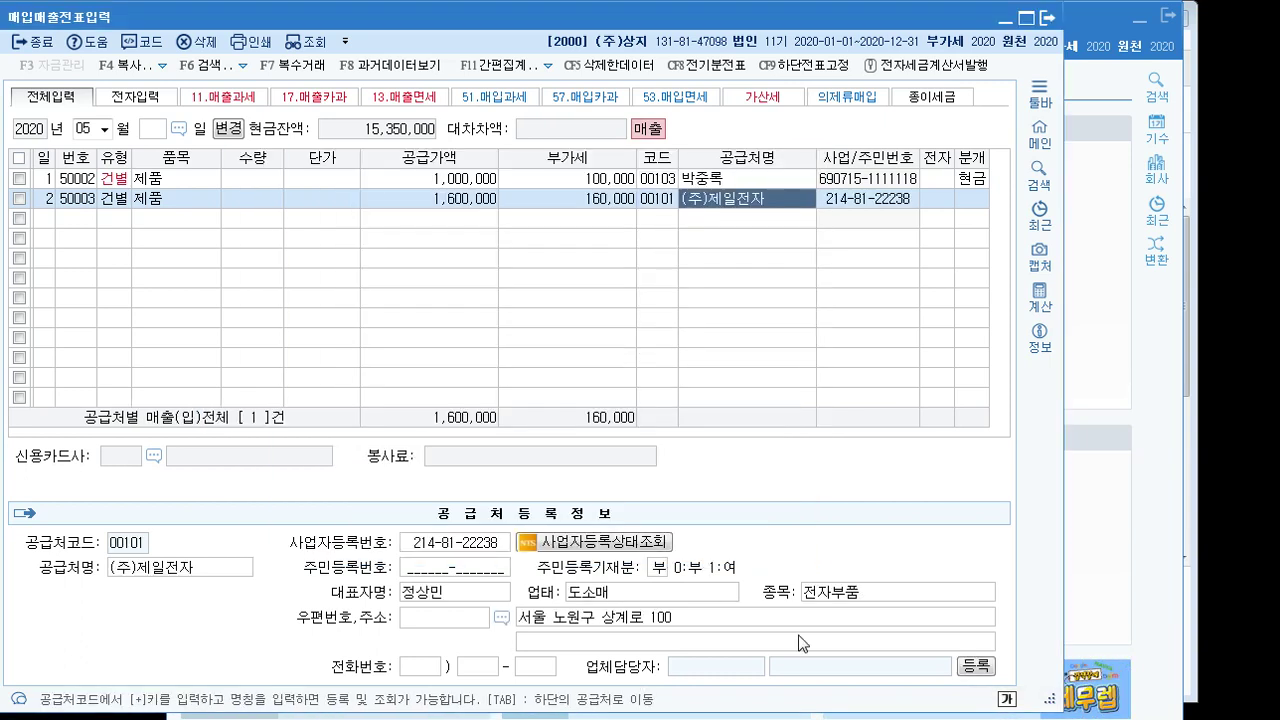
pyautogui.press('Return')
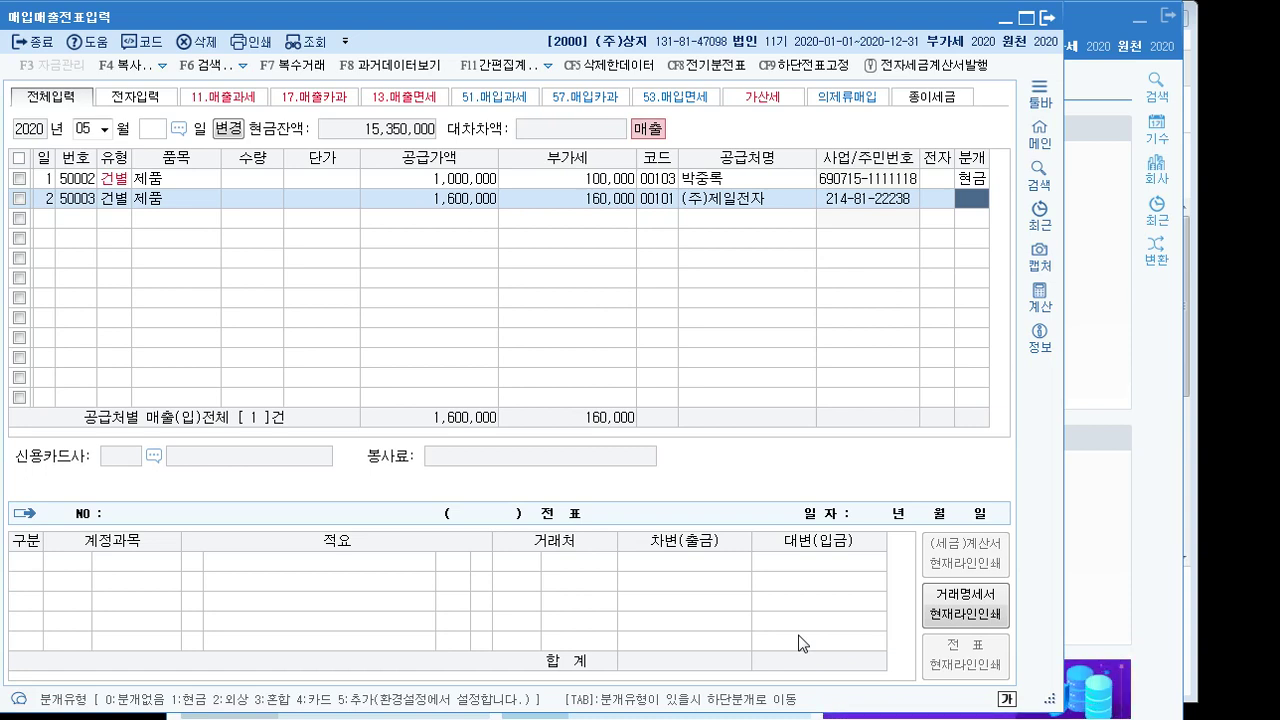
pyautogui.write('3')
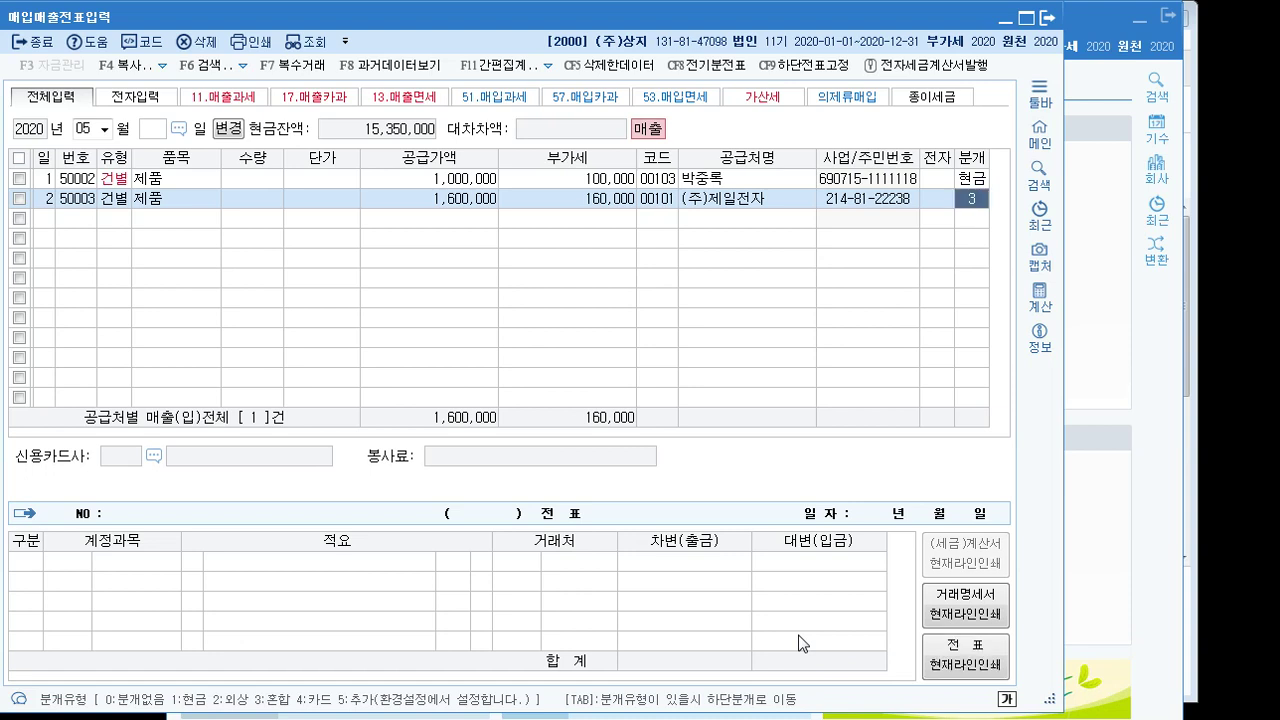
pyautogui.press('Return')
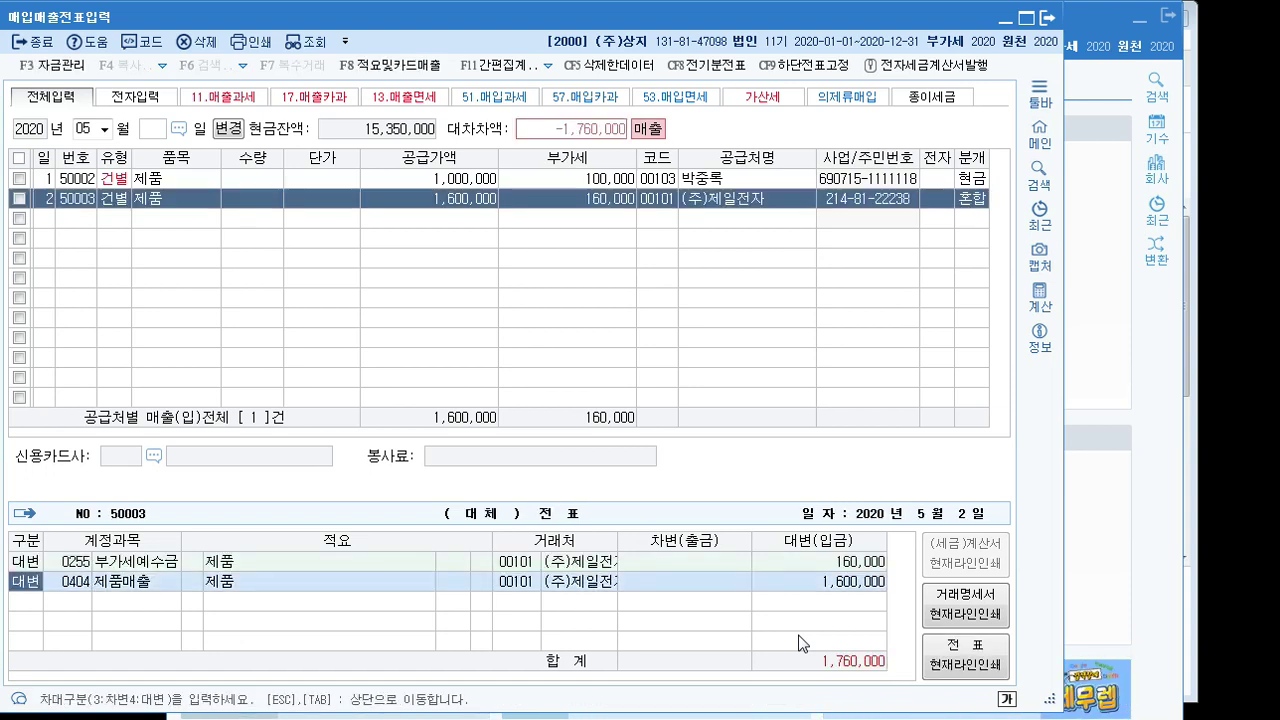
# Step: Change the account of the 제품매출 credit line in the day 2 journal to 0150 제품
pyautogui.press('Up')
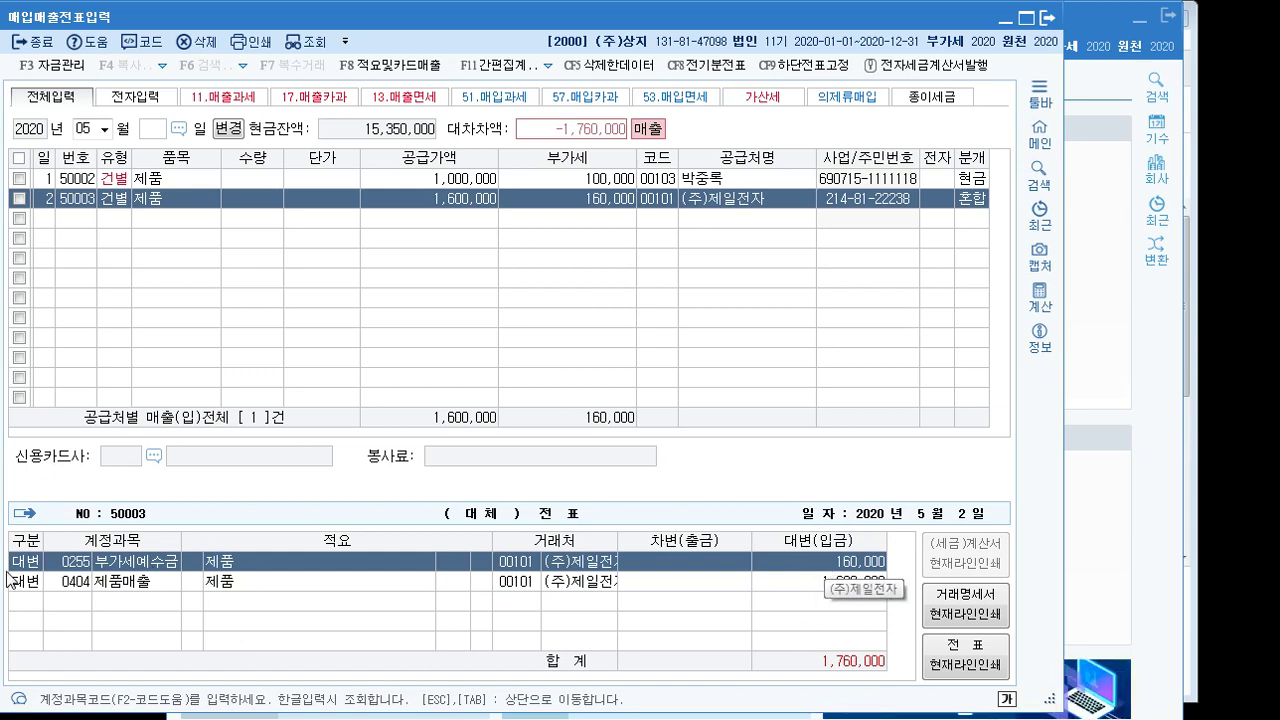
pyautogui.click(120, 592)
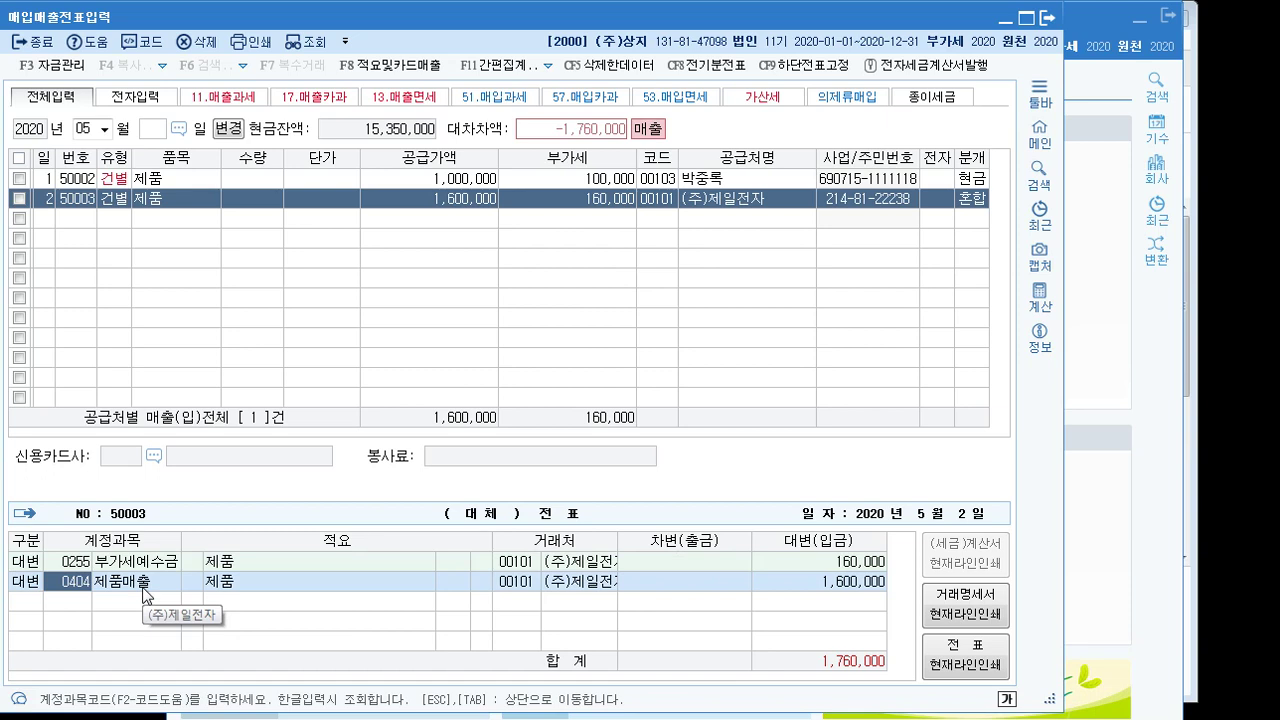
pyautogui.write('제품')
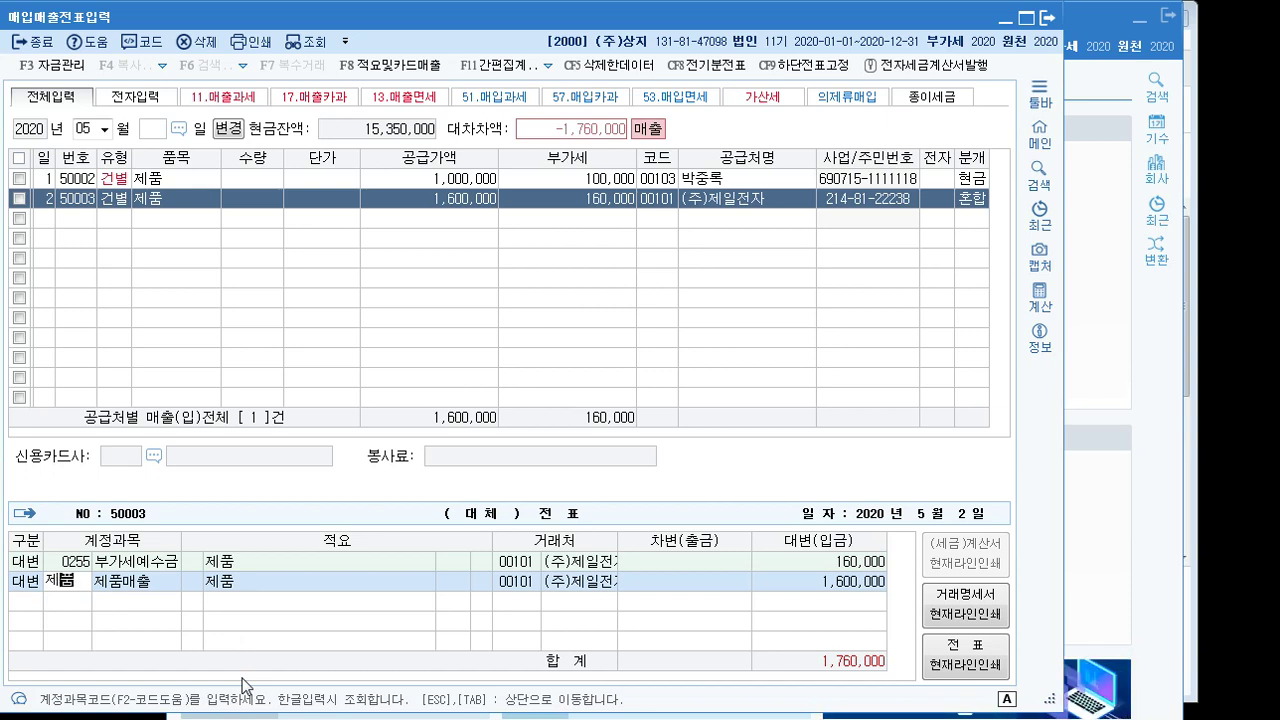
pyautogui.press('Return')
pyautogui.press('Down')
pyautogui.press('Up')
pyautogui.press('Return')
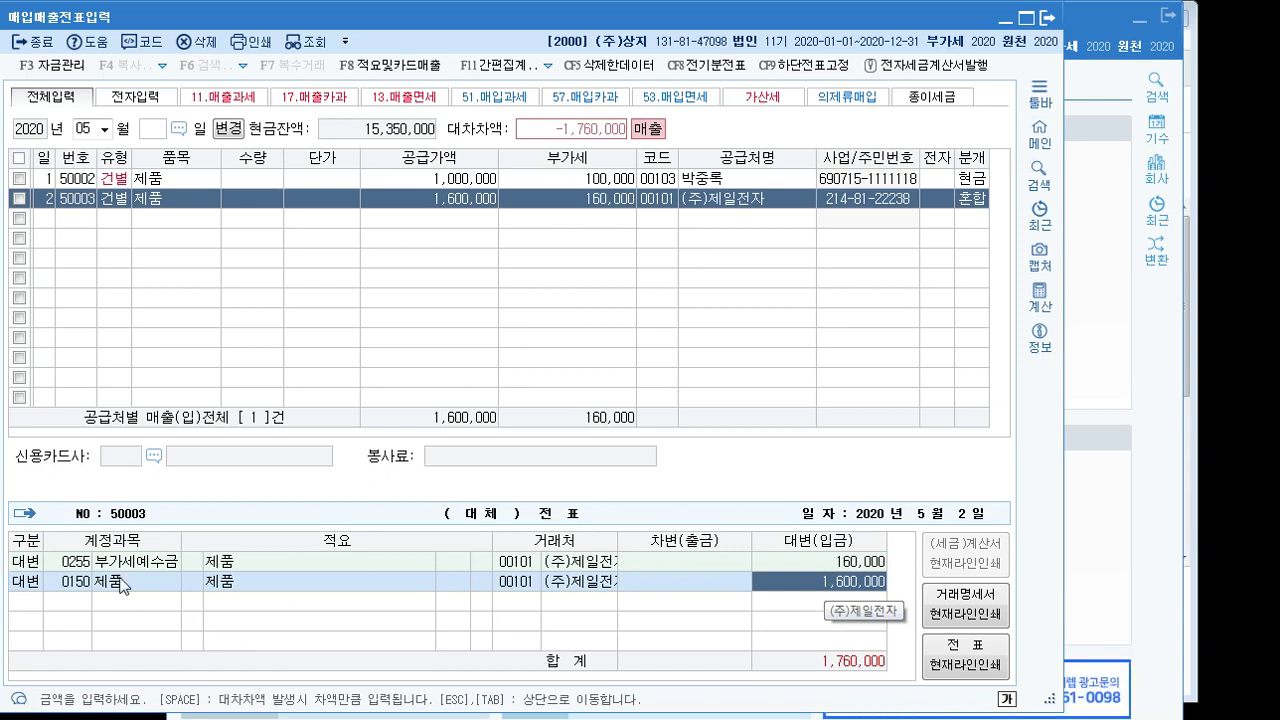
# Step: Set the credit amount of the 제품 journal line to 1,000,000
pyautogui.click(818, 584)
pyautogui.write('1000000')
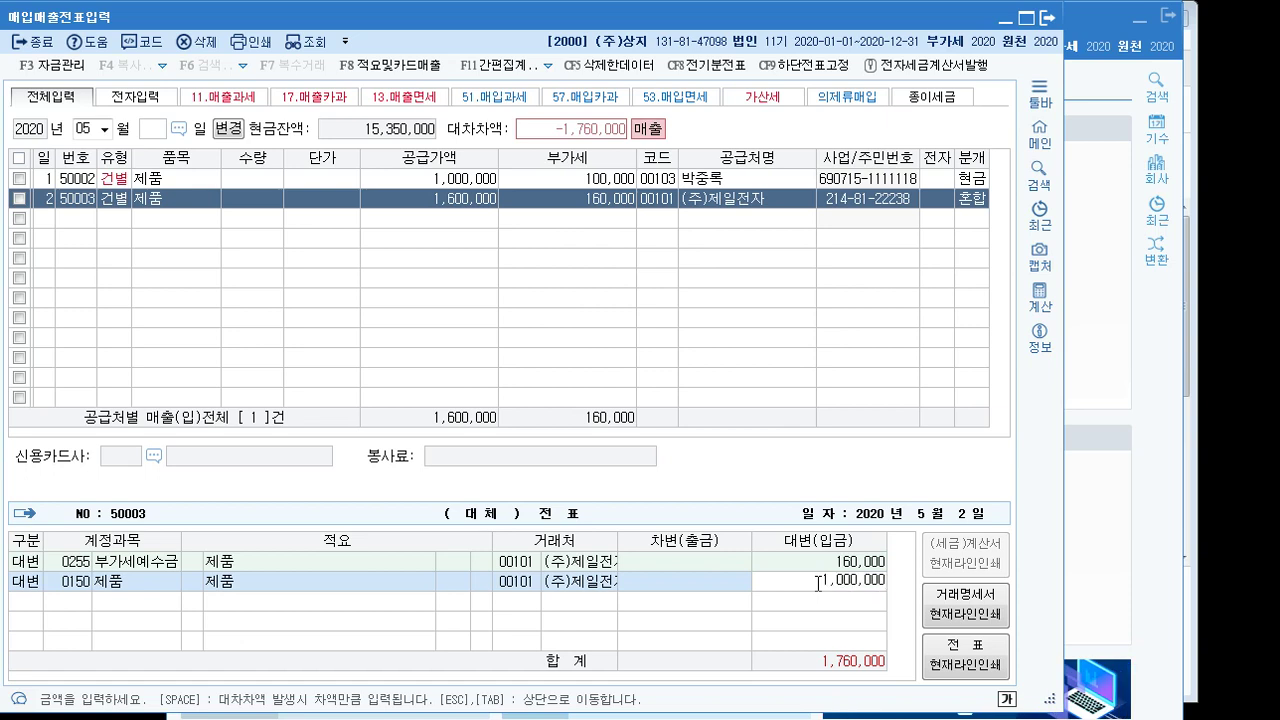
pyautogui.press('Return')
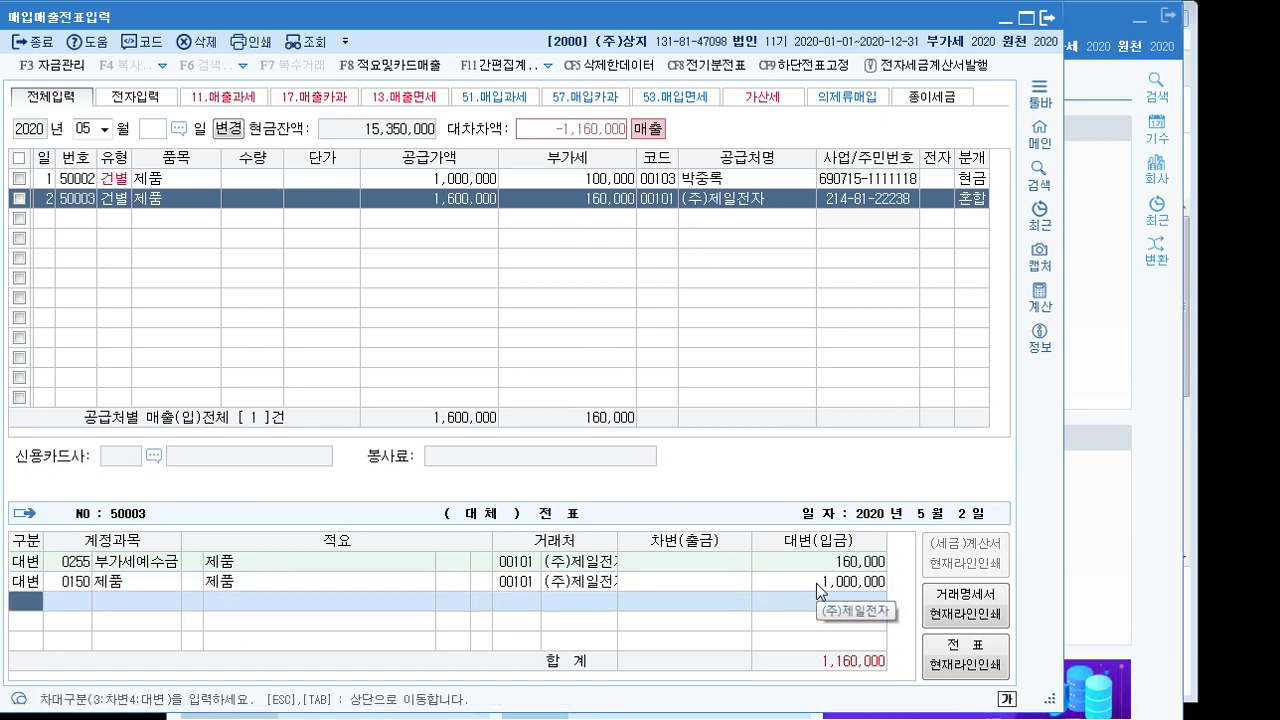
pyautogui.press('Up')
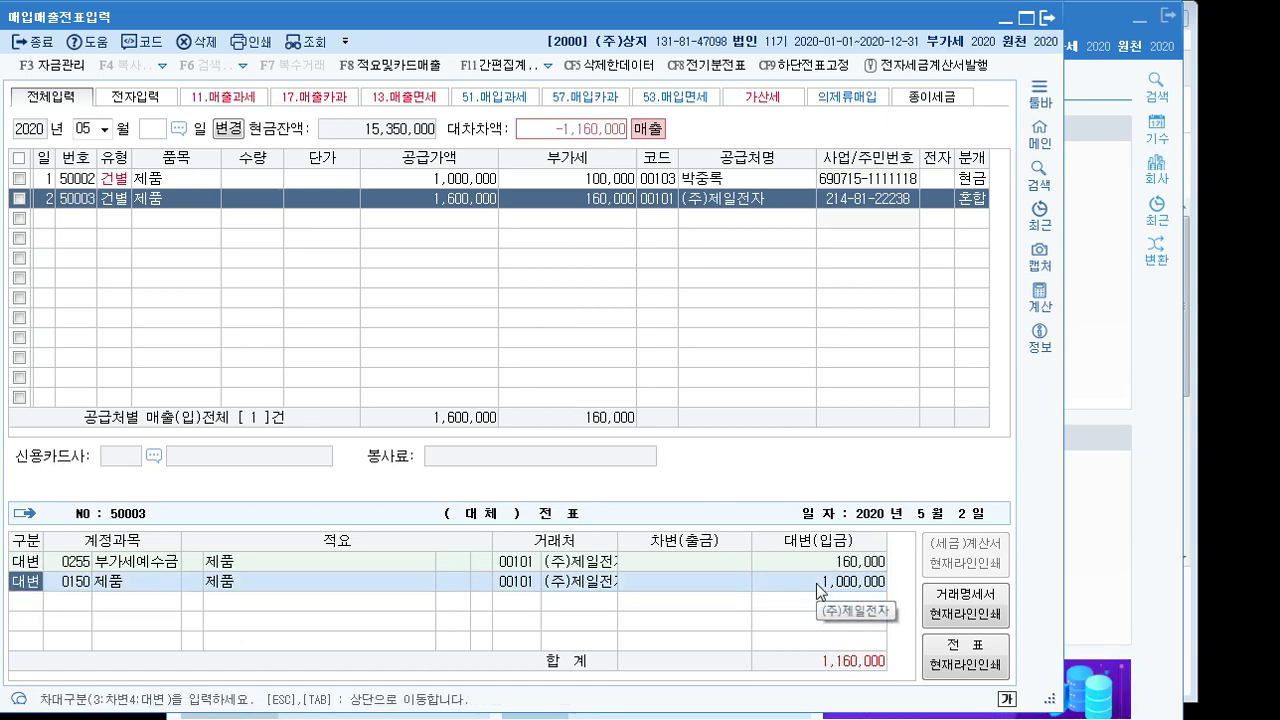
pyautogui.press('Up')
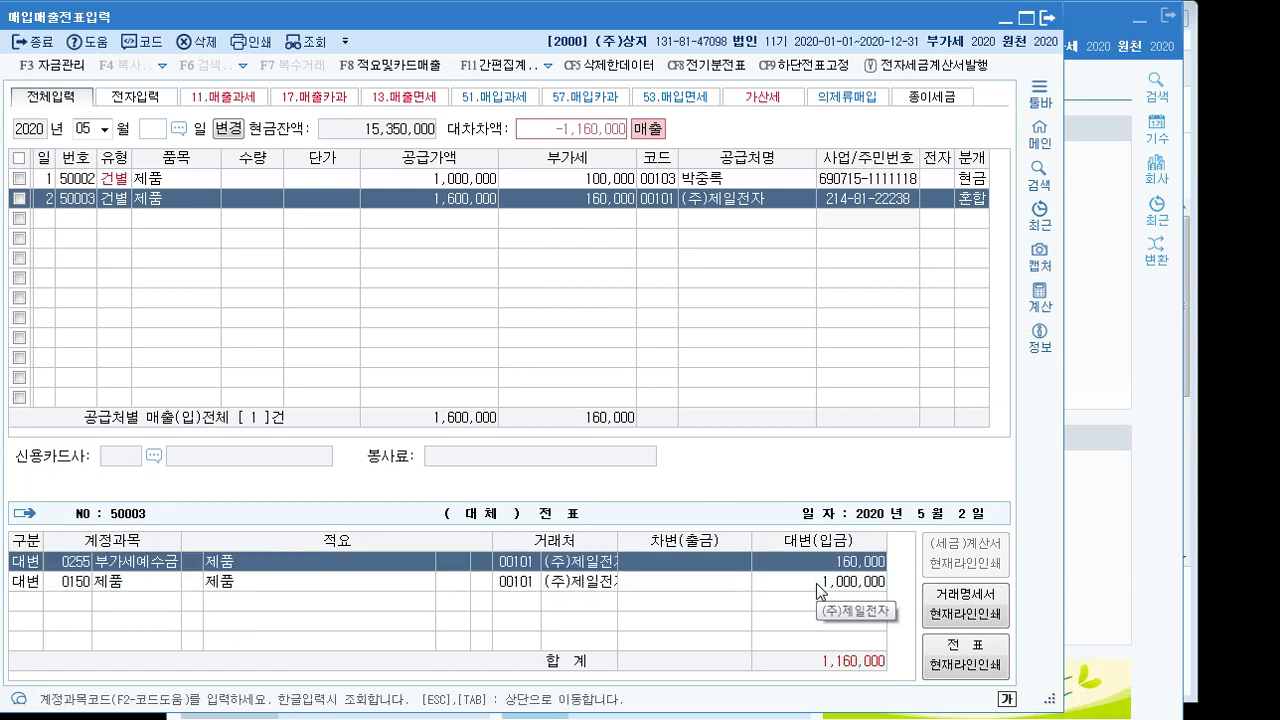
pyautogui.press('Down')
pyautogui.press('Down')
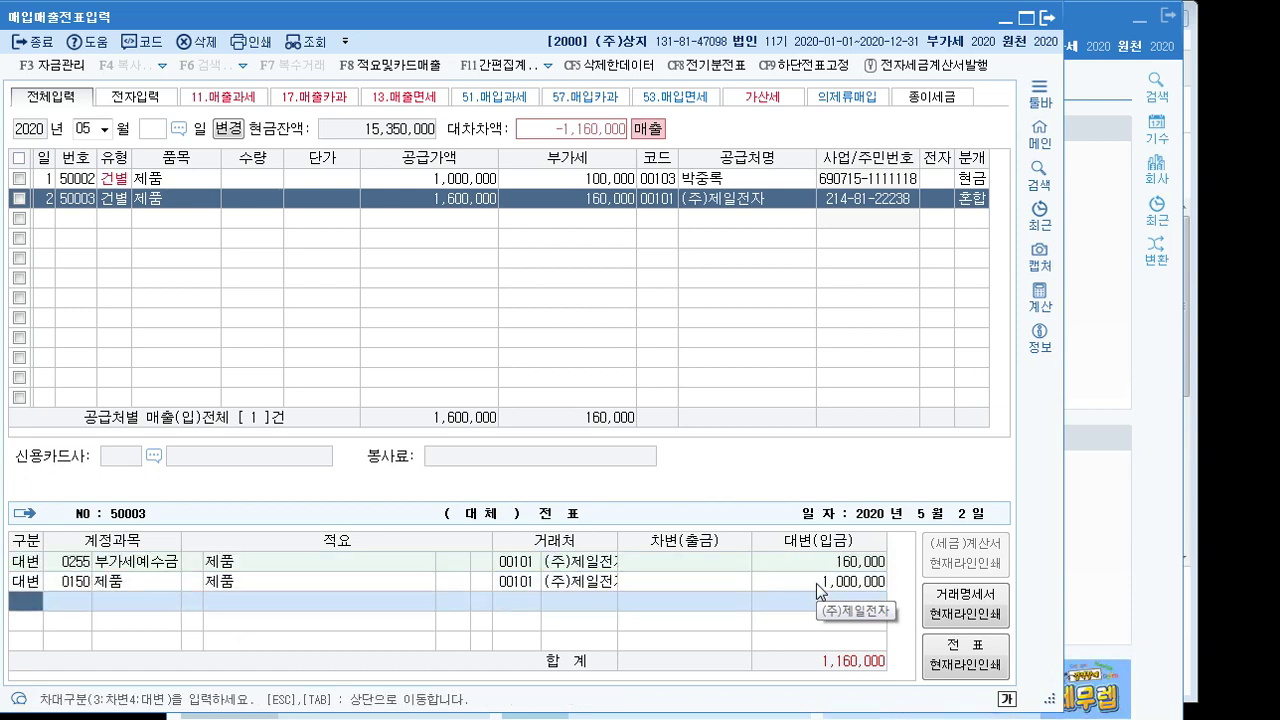
# Step: Add a 차변 line with account 0813 접대비 (판매관리비), accept the balancing amount 1,160,000, and review the completed day 2 voucher
pyautogui.write('3')
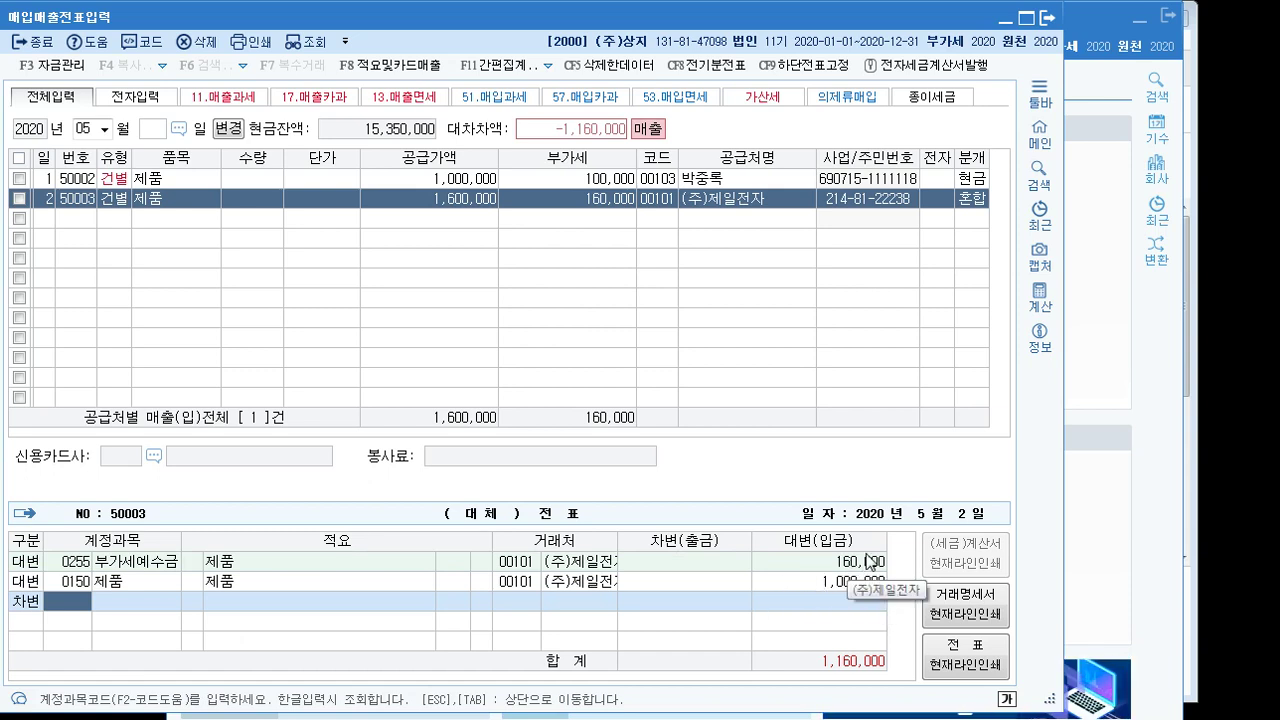
pyautogui.write('접대')
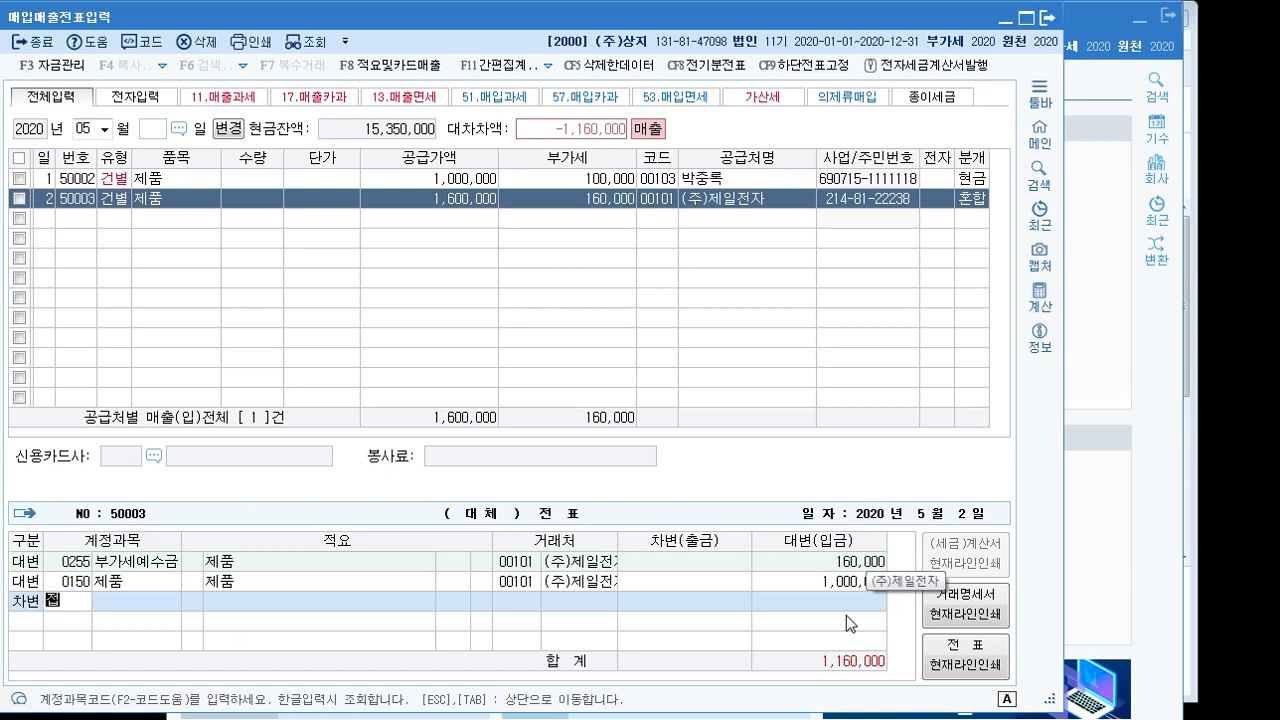
pyautogui.press('Return')
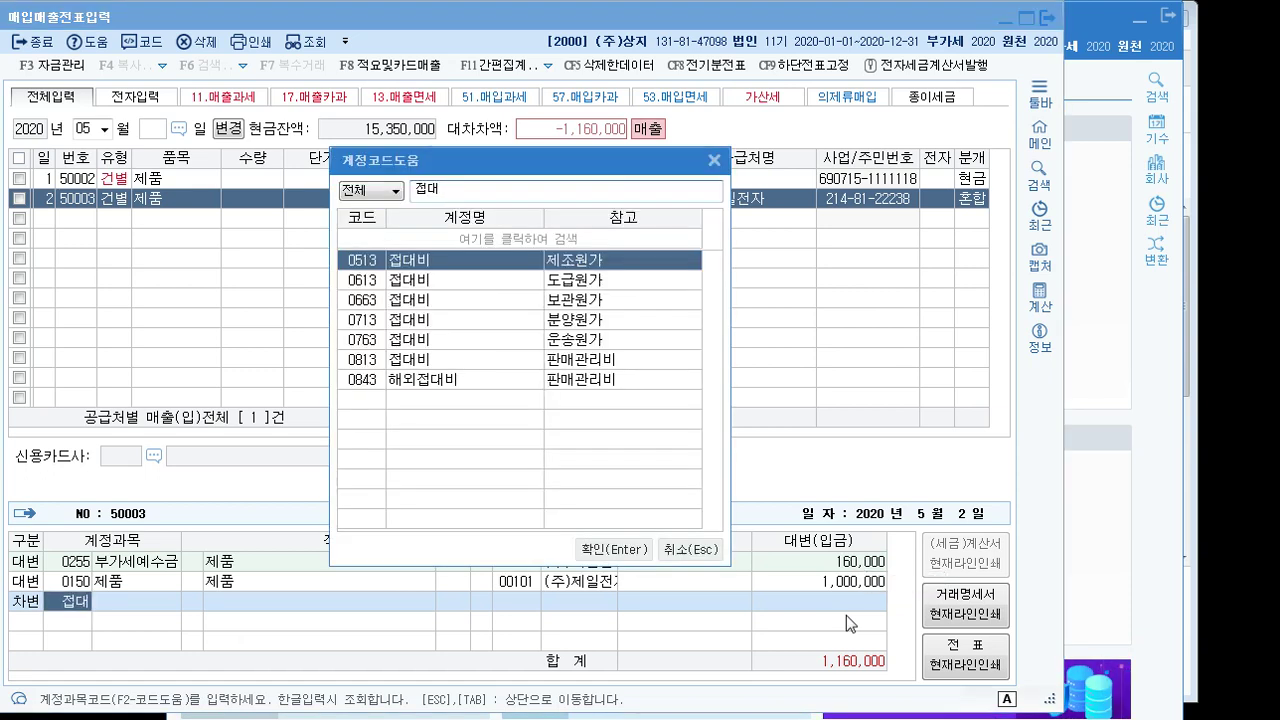
pyautogui.press('Down')
pyautogui.press('Down')
pyautogui.press('Down')
pyautogui.press('Down')
pyautogui.press('Down')
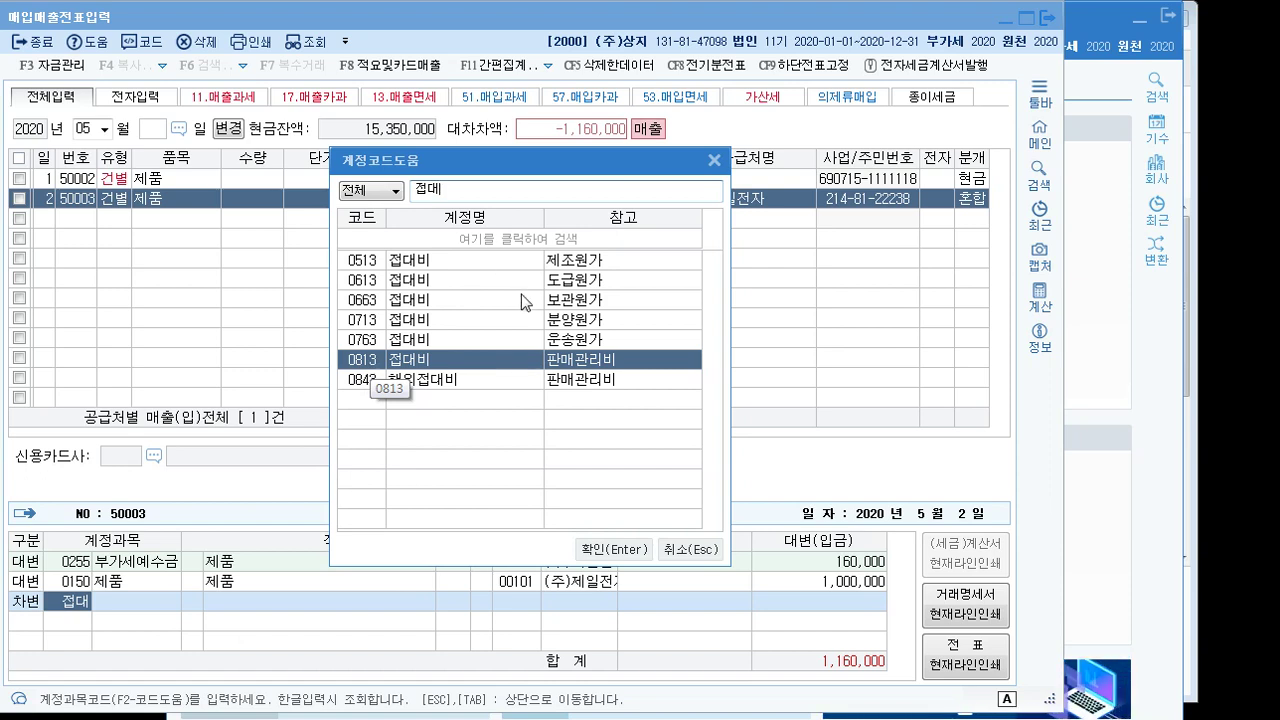
pyautogui.click(364, 264)
pyautogui.click(355, 362)
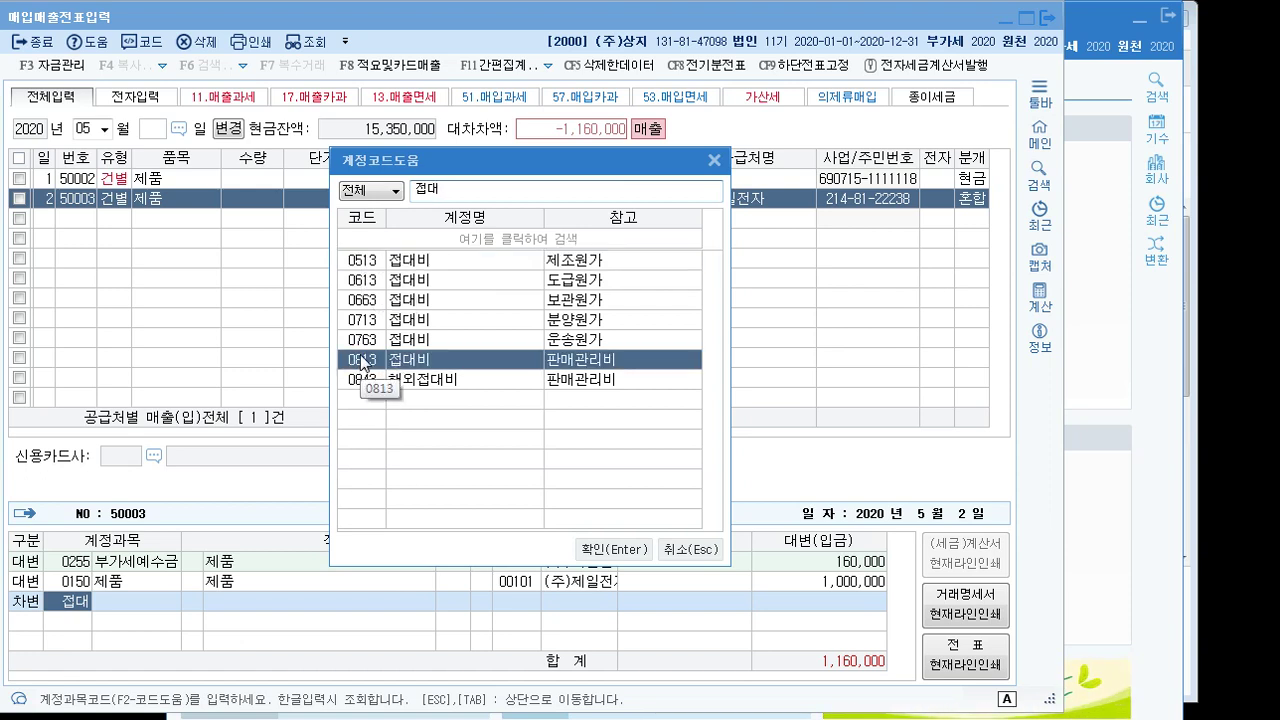
pyautogui.click(603, 549)
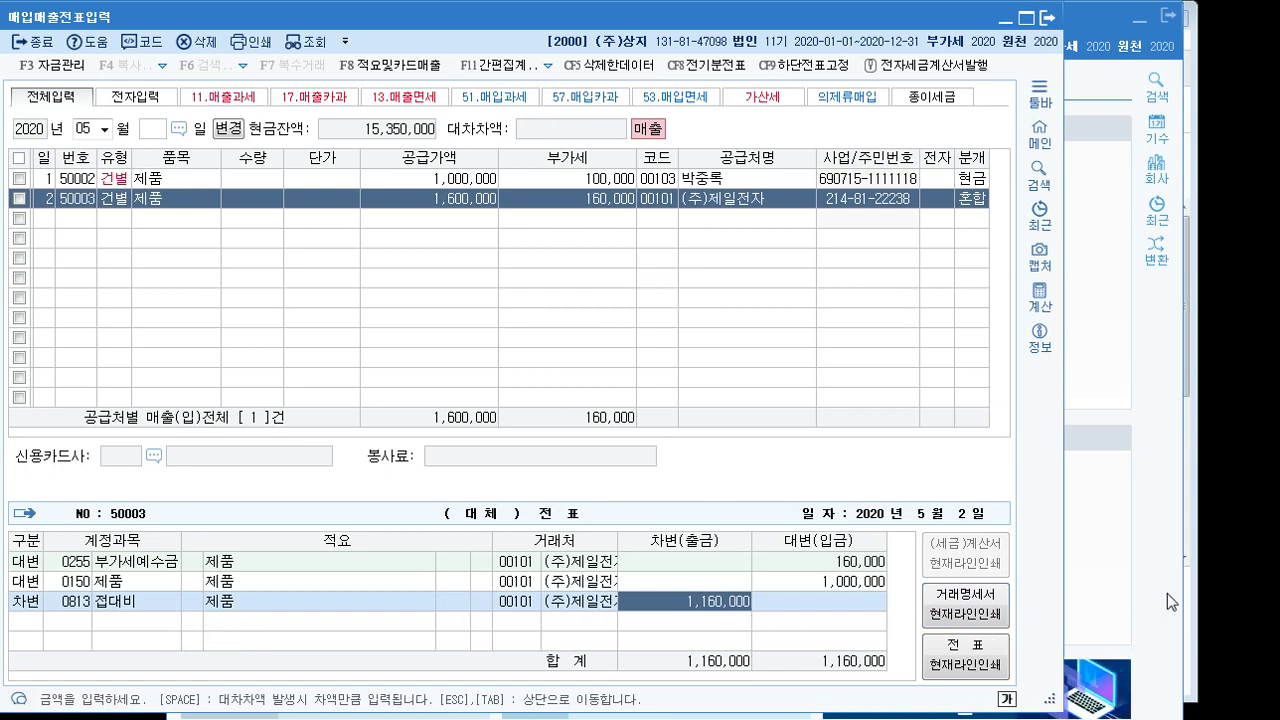
pyautogui.press('Return')
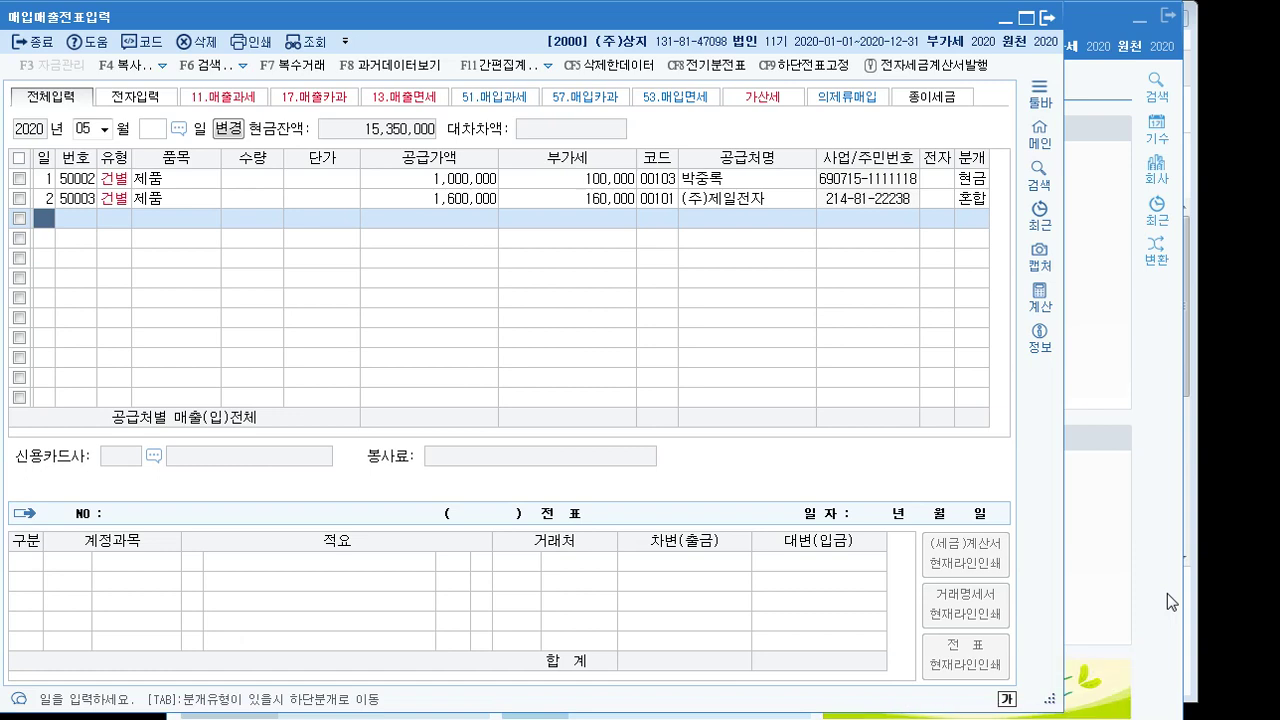
pyautogui.press('Up')
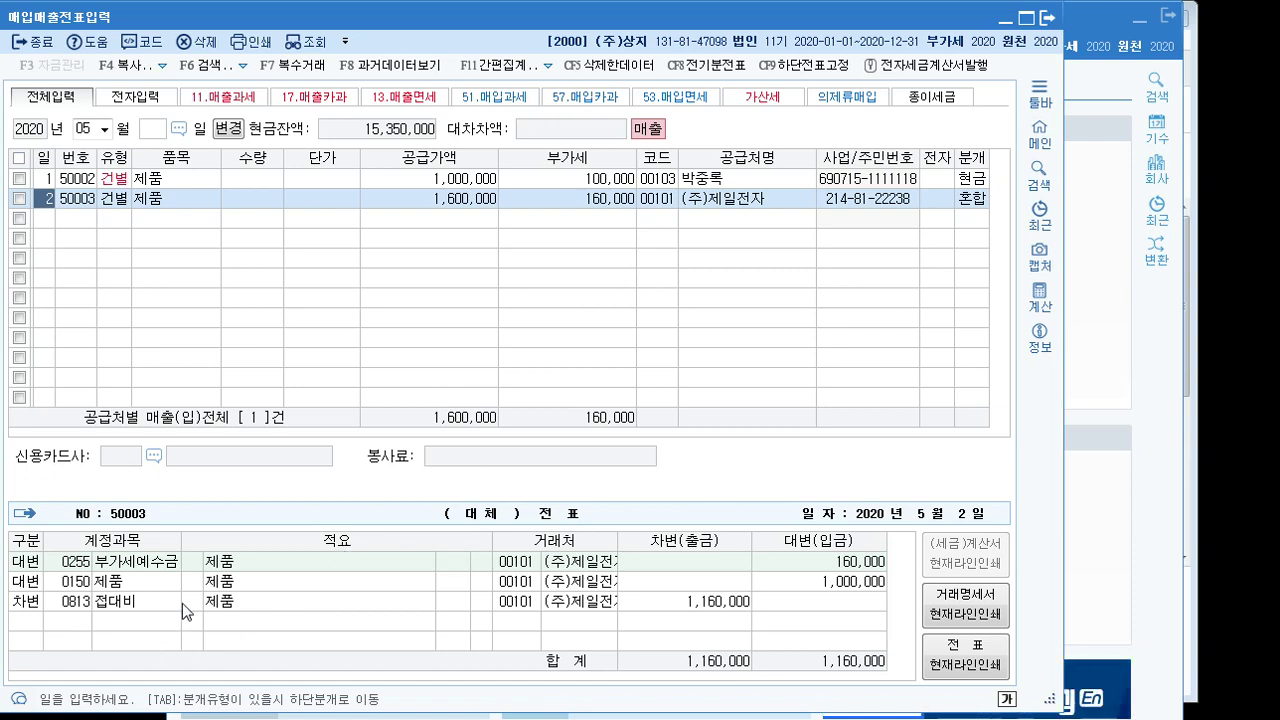
# Step: Set the 적요 of the 제품 credit line in the day 2 journal to 08 타계정으로 대체액 손익계산서 반영분 and complete the voucher
pyautogui.click(138, 588)
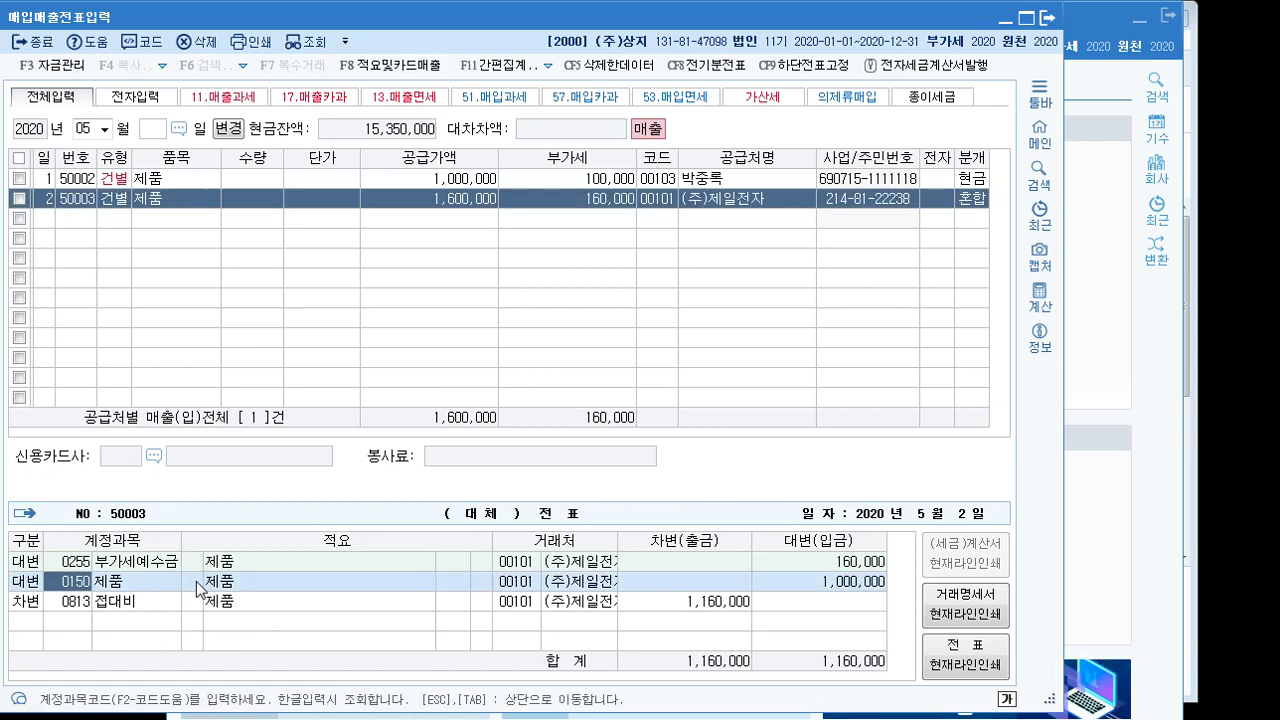
pyautogui.click(194, 581)
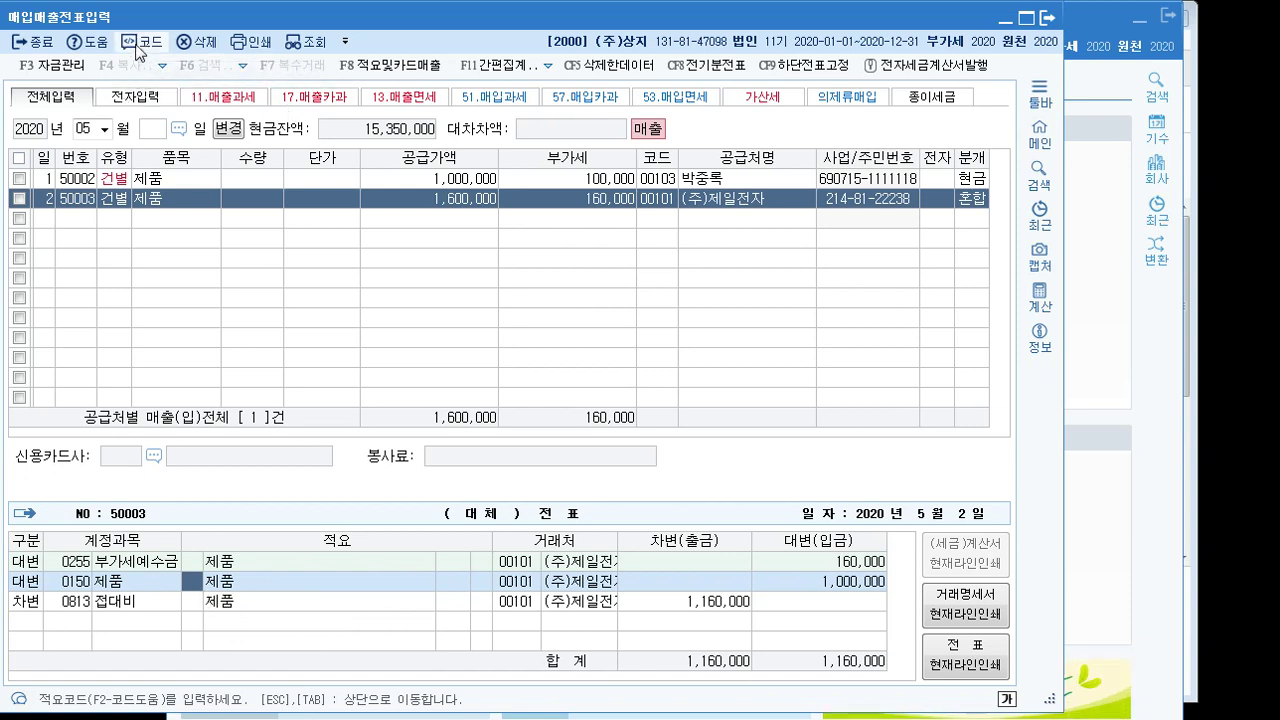
pyautogui.click(140, 48)
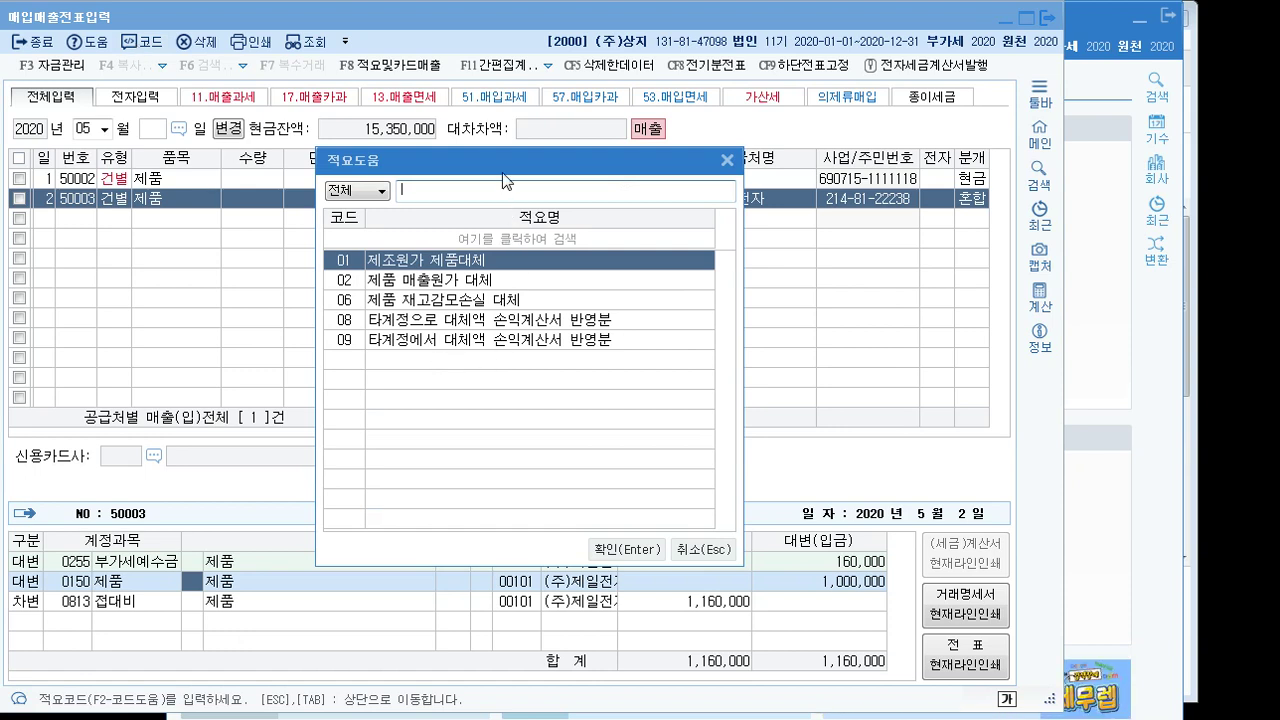
pyautogui.moveTo(503, 180); pyautogui.dragTo(561, 228)
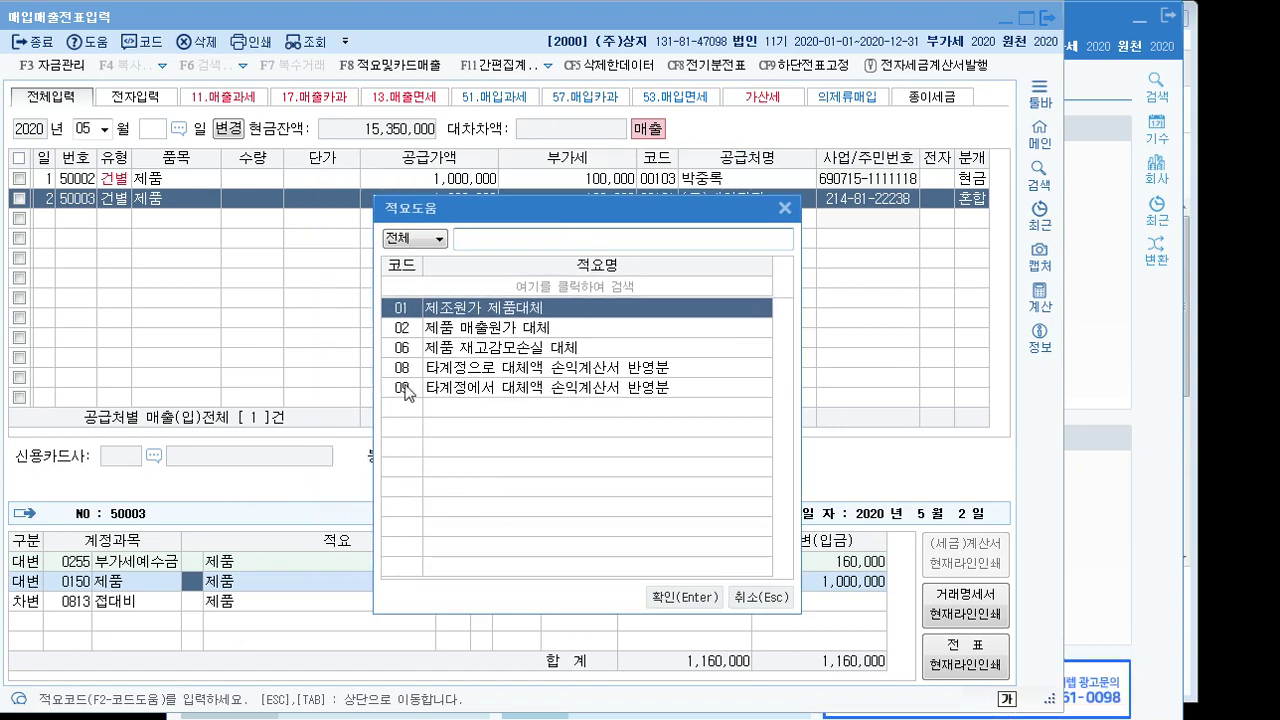
pyautogui.click(492, 369)
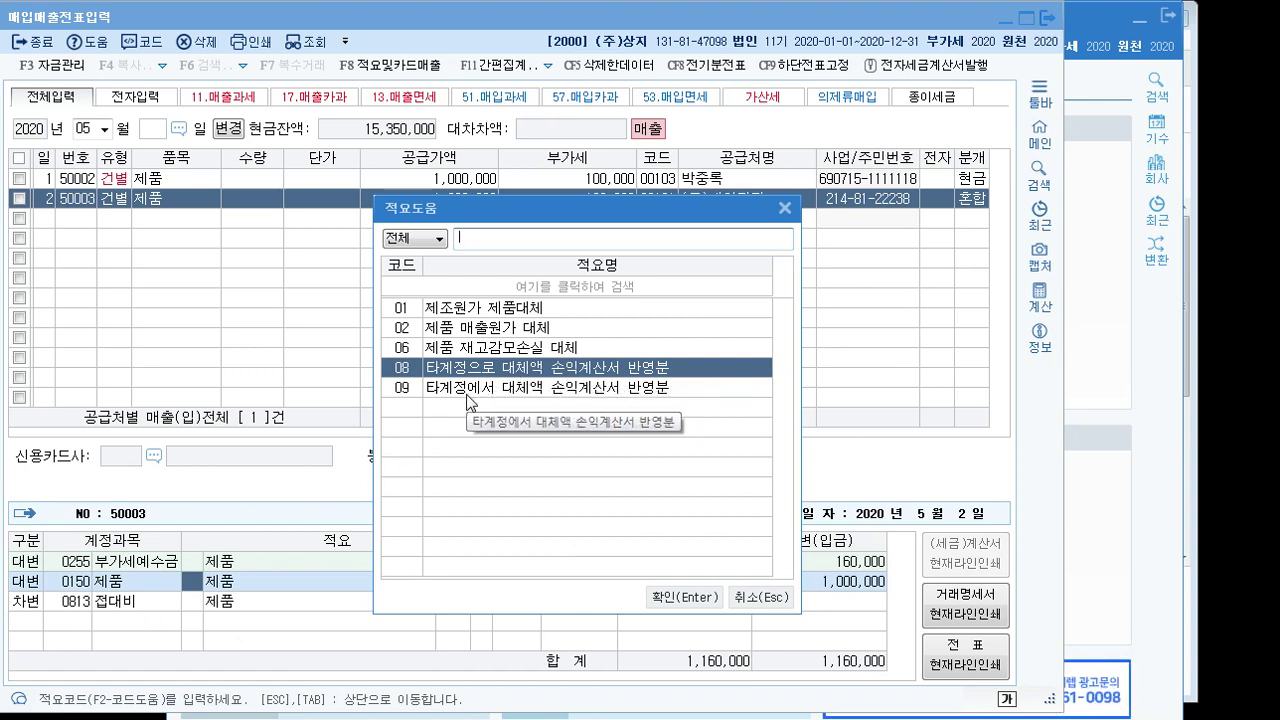
pyautogui.click(447, 390)
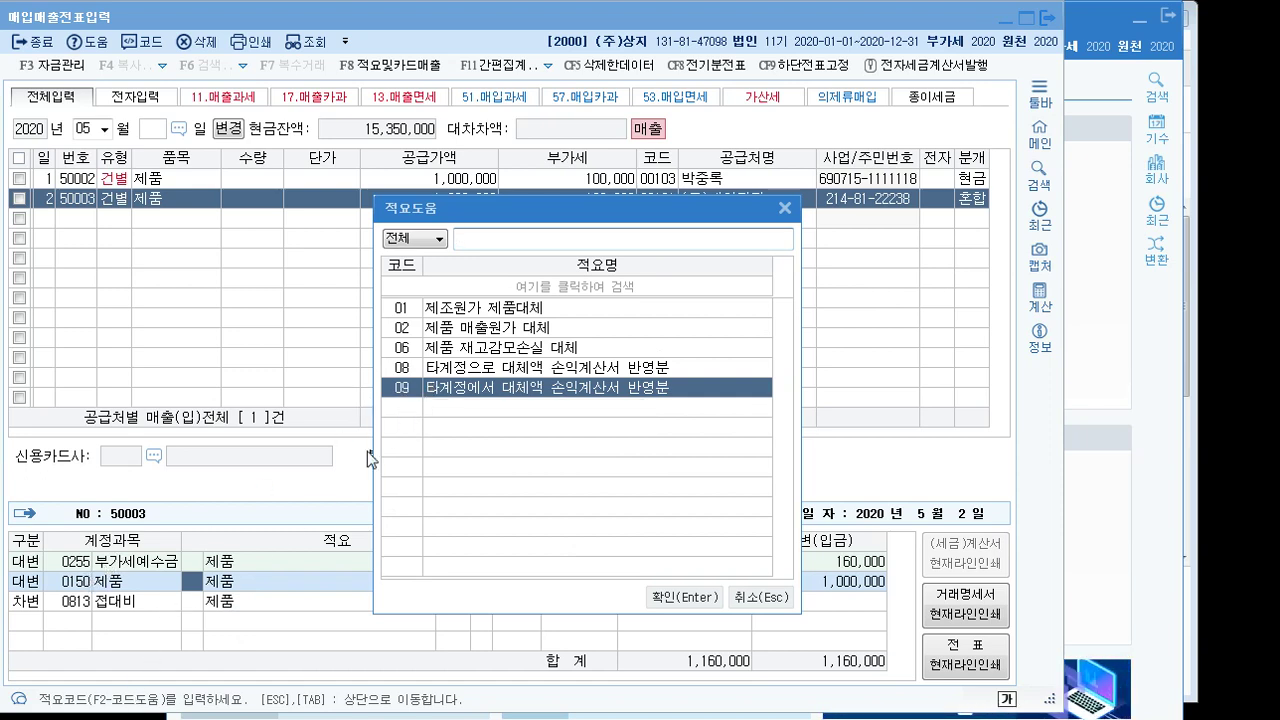
pyautogui.click(433, 370)
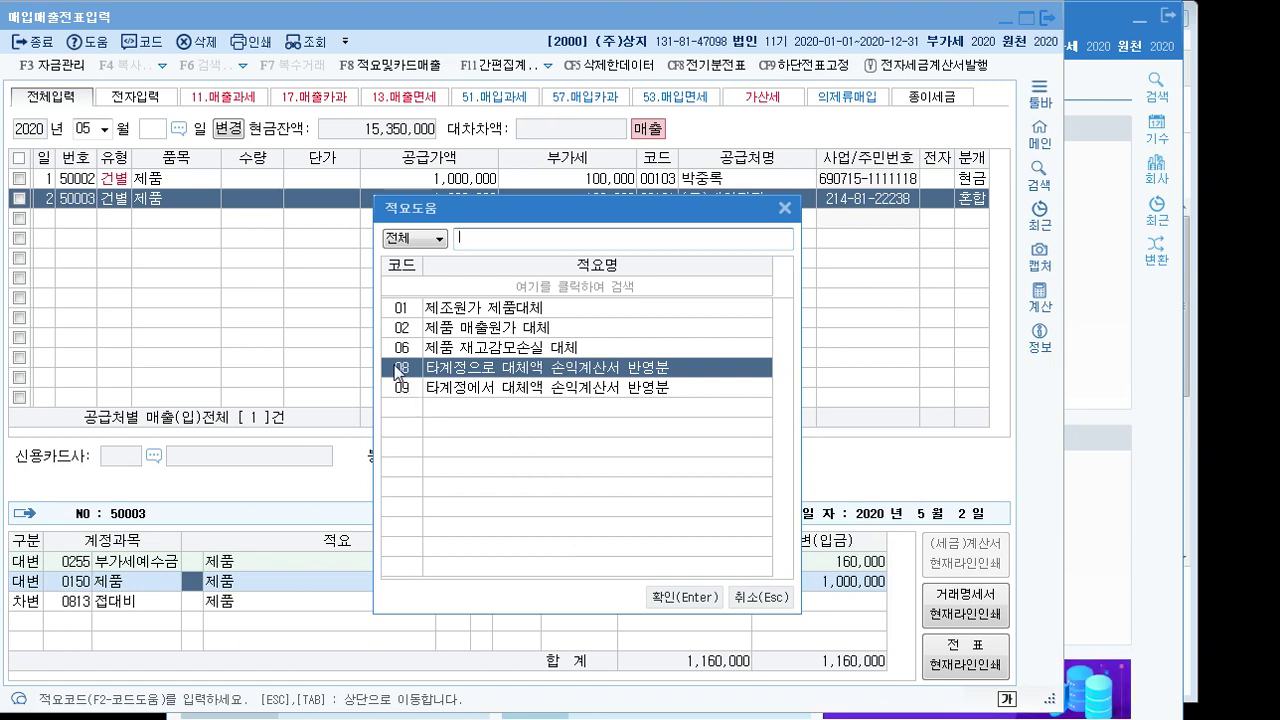
pyautogui.click(690, 598)
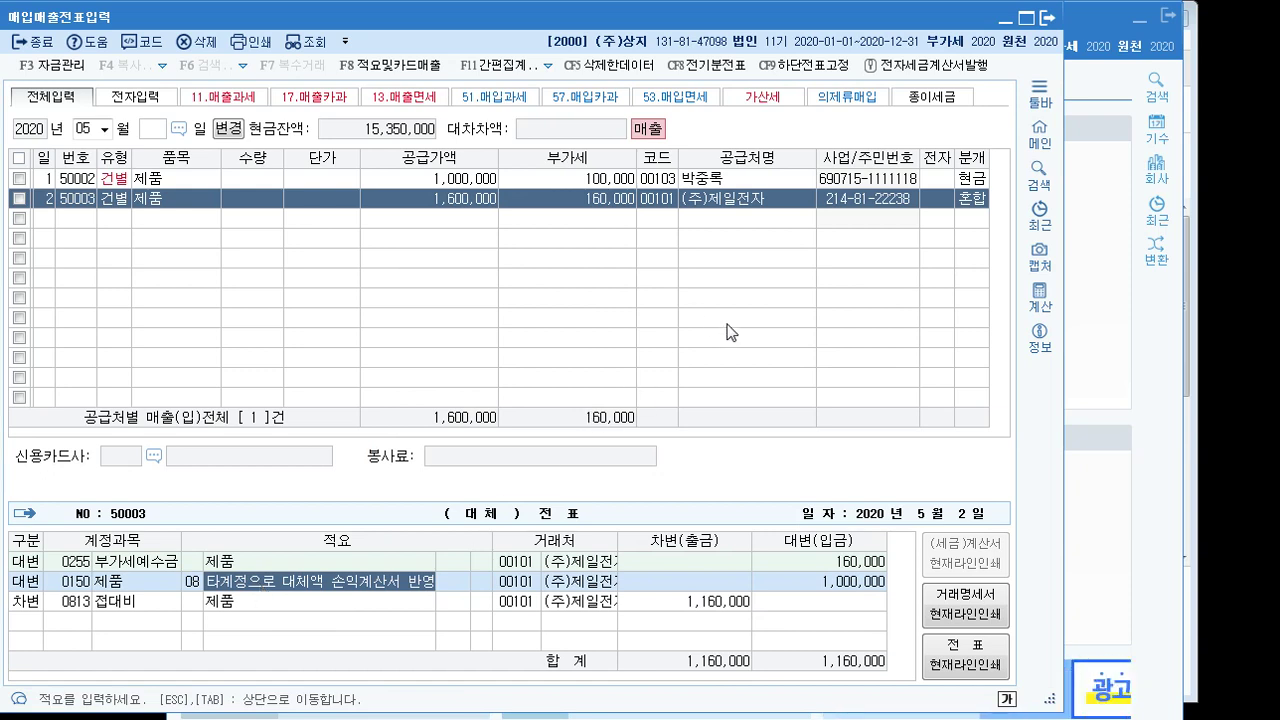
pyautogui.press('Return')
pyautogui.press('Return')
pyautogui.press('Return')
pyautogui.press('Return')
pyautogui.press('Return')
pyautogui.press('Return')
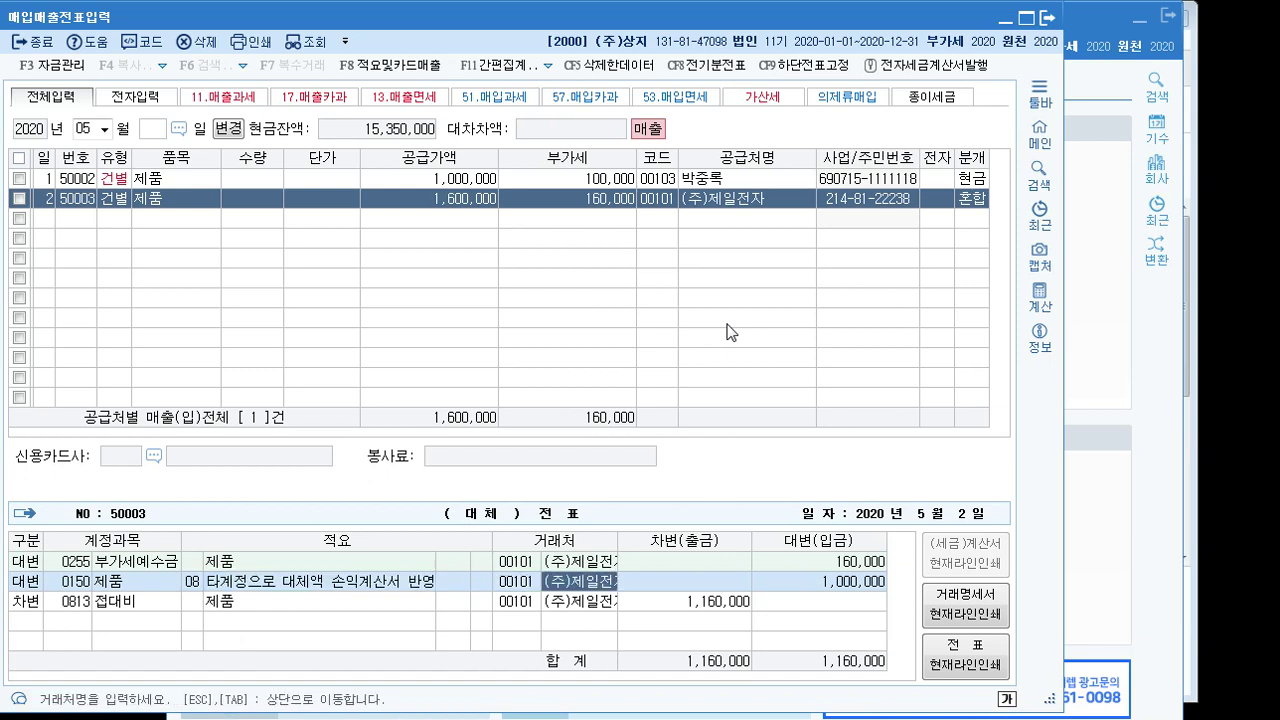
pyautogui.press('Return')
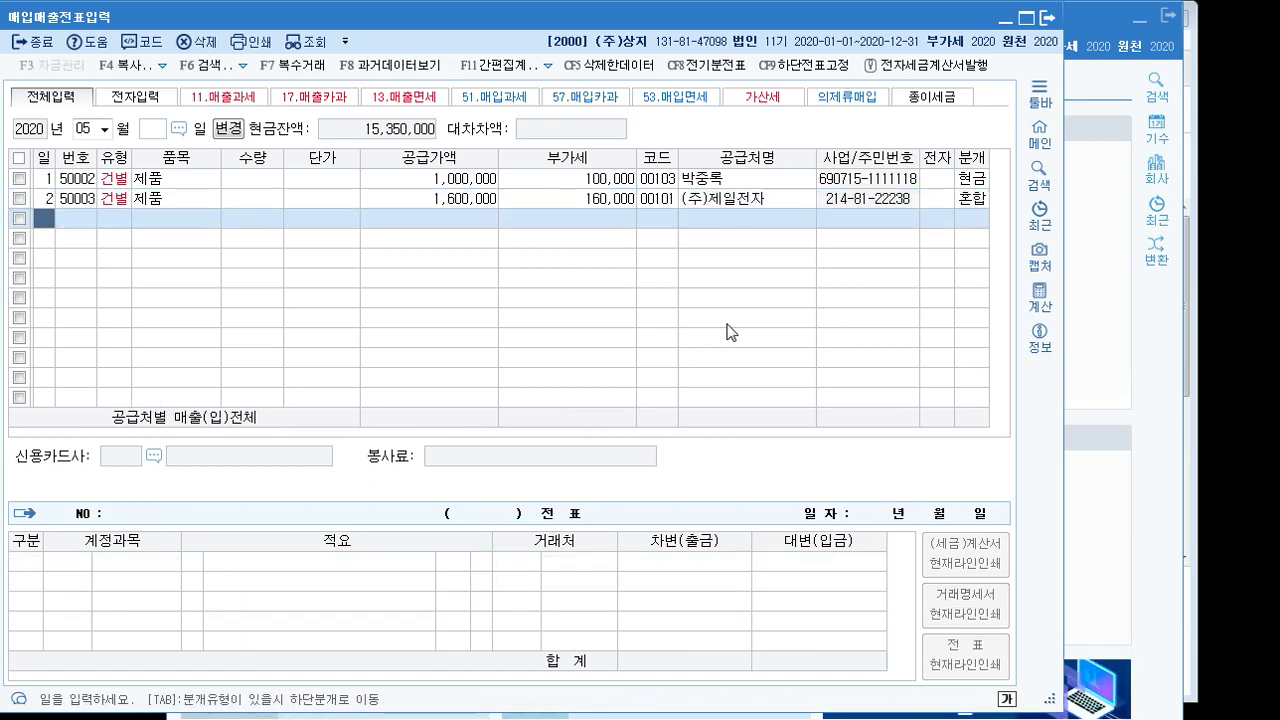
# Step: Review the completed day 2 voucher and its journal lines, including the 적요 on the 제품 line
pyautogui.press('Up')
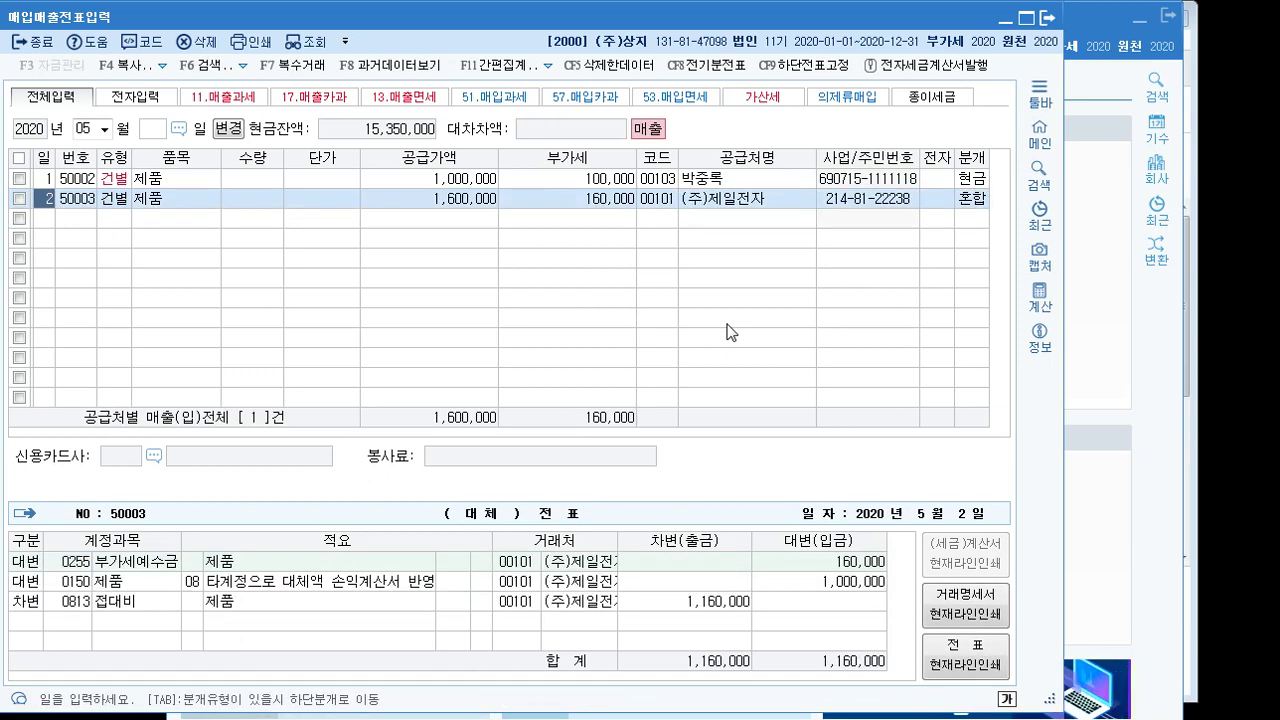
pyautogui.press('Down')
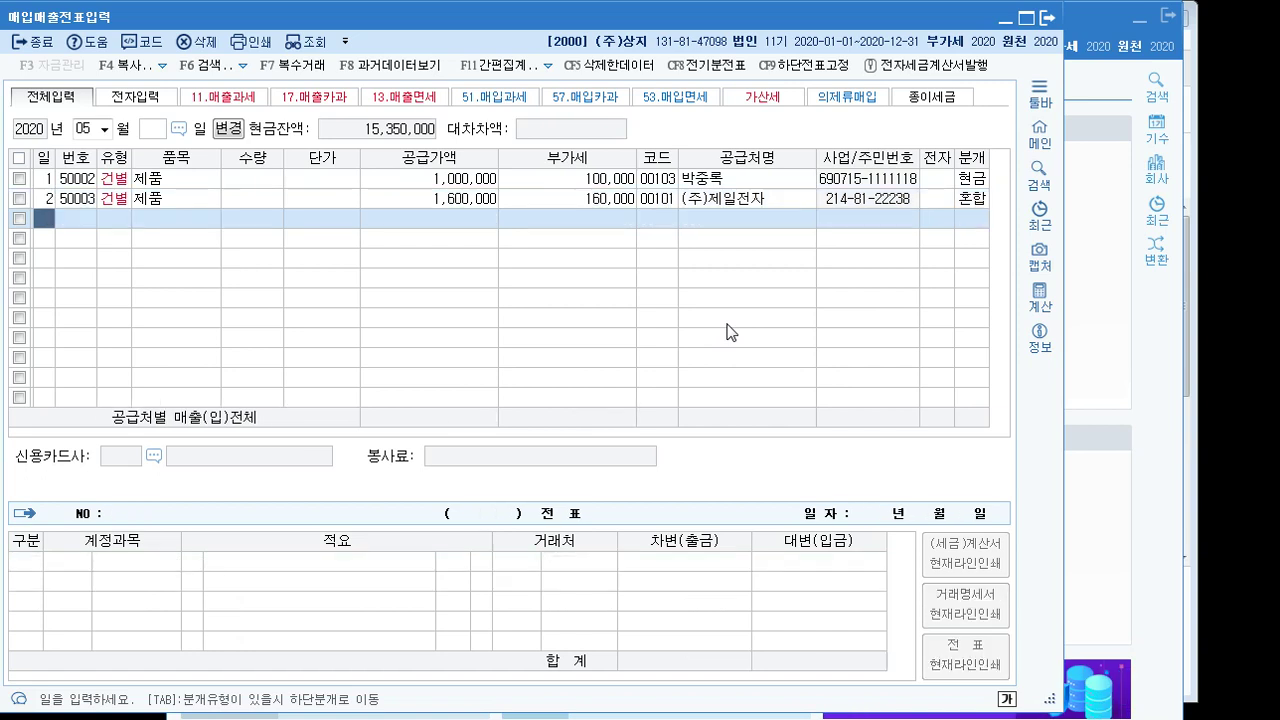
pyautogui.press('Up')
pyautogui.press('Down')
pyautogui.press('Up')
pyautogui.press('Down')
pyautogui.press('Up')
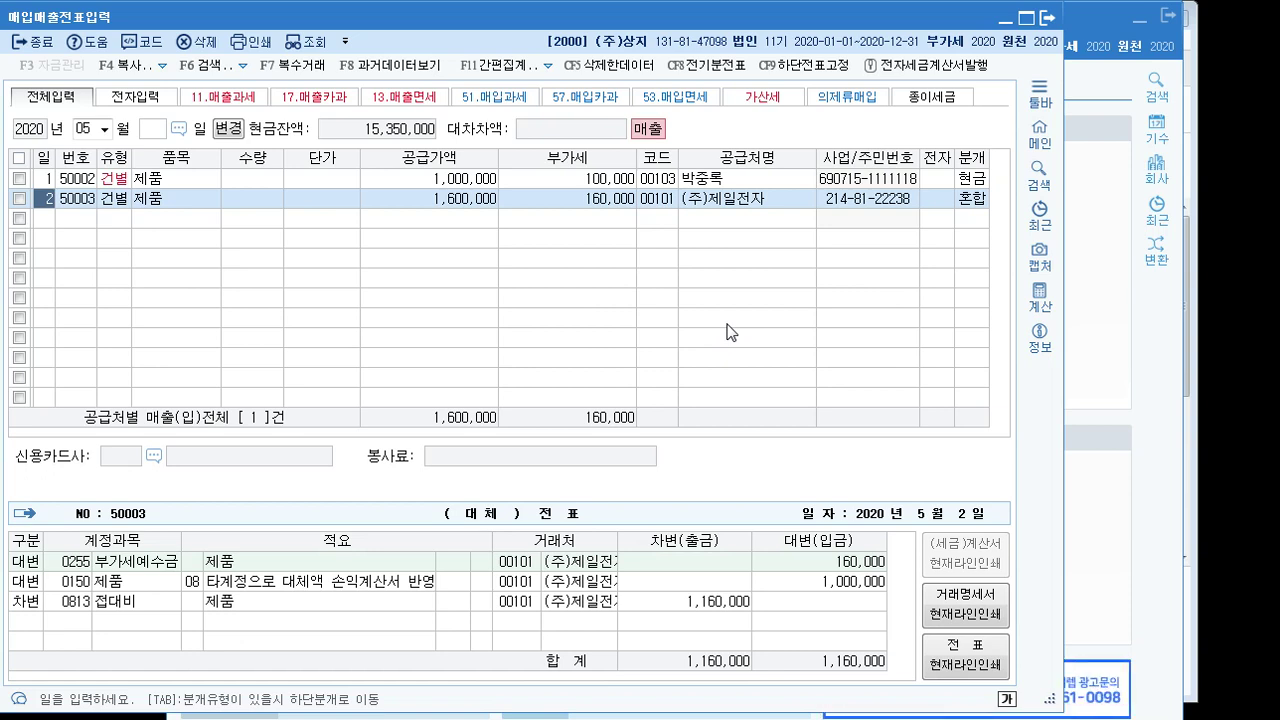
pyautogui.press('Down')
pyautogui.press('Up')
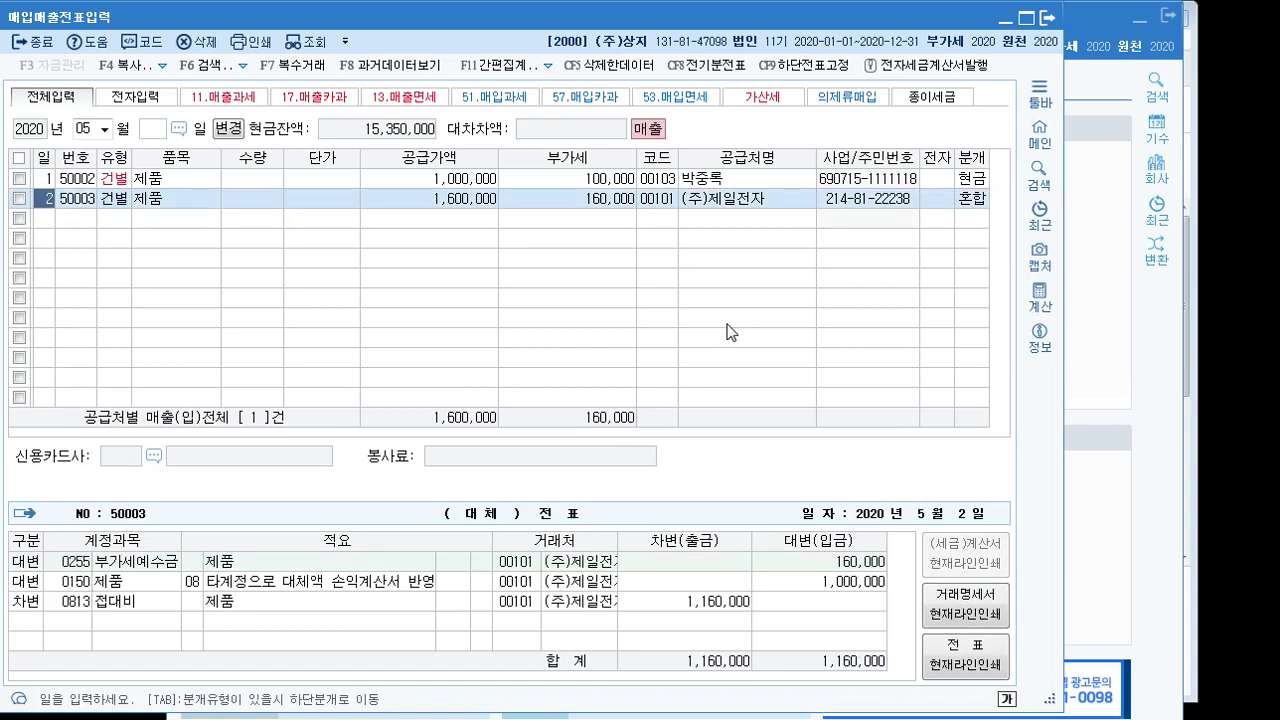
pyautogui.press('Down')
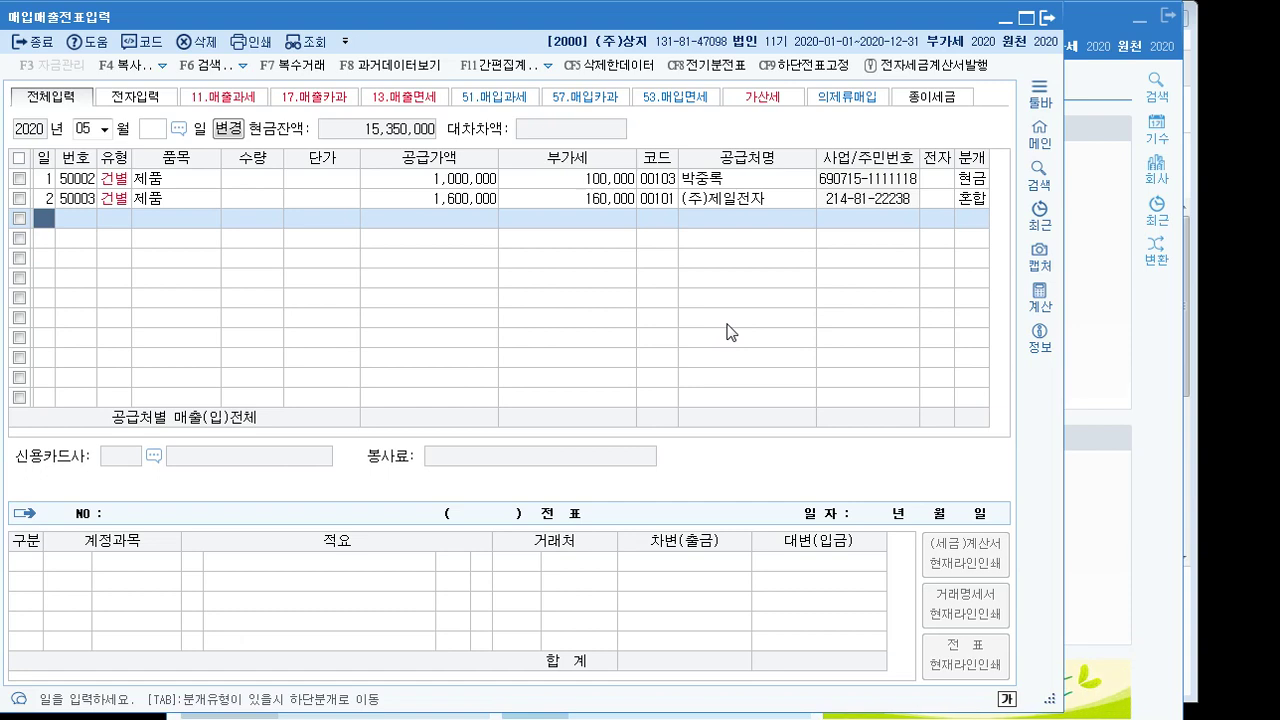
# Step: Start a new voucher for day 4 with type 14 (건별) and 품목 제품, leaving 수량 and 단가 blank
pyautogui.write('4')
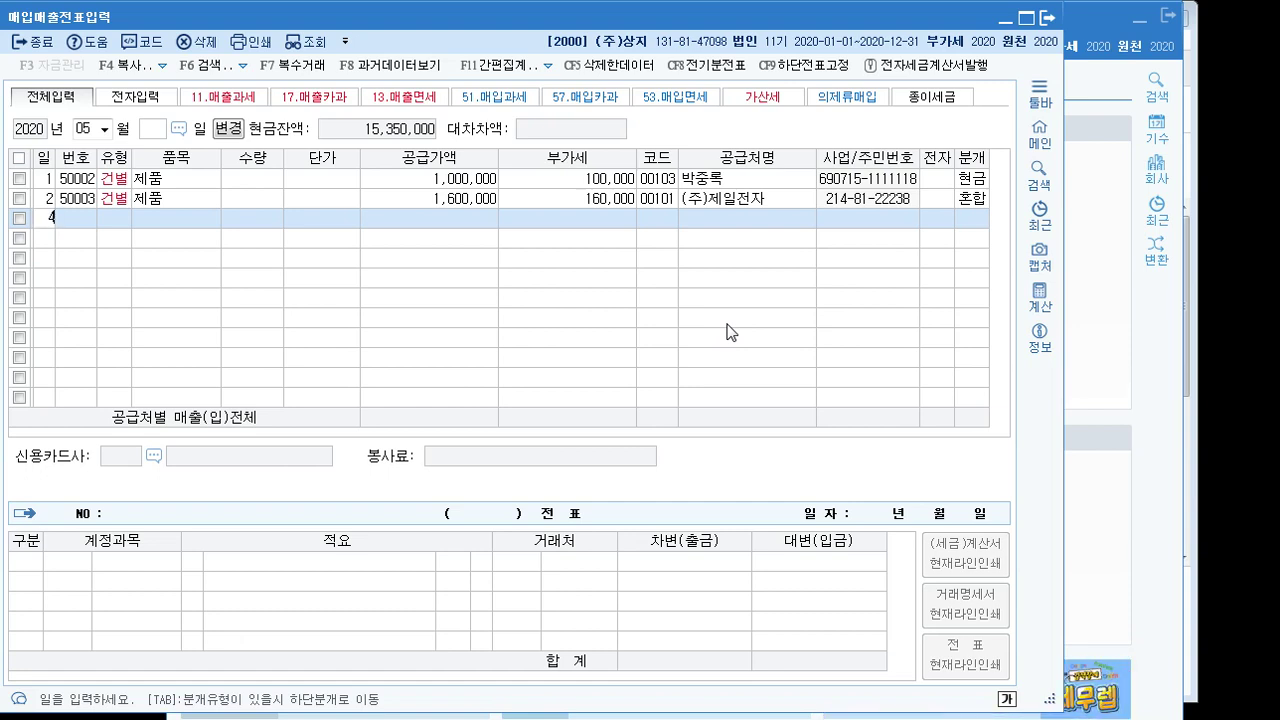
pyautogui.press('Return')
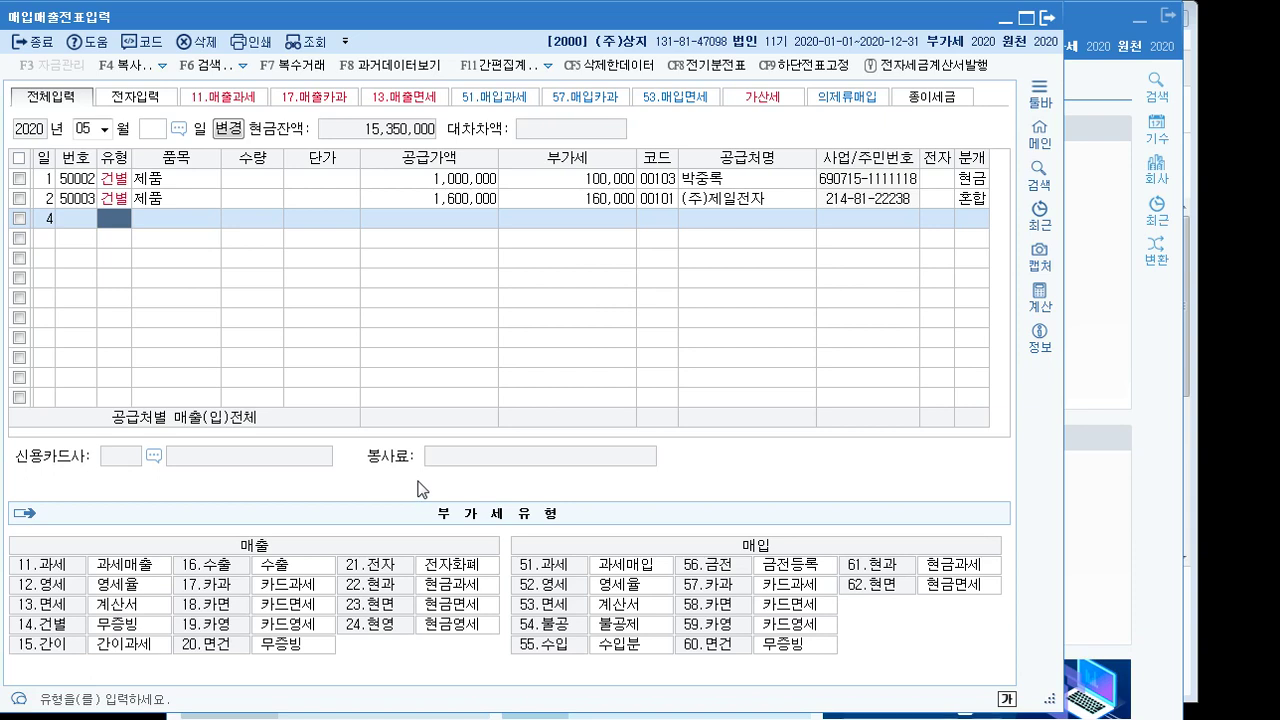
pyautogui.write('14')
pyautogui.press('Return')
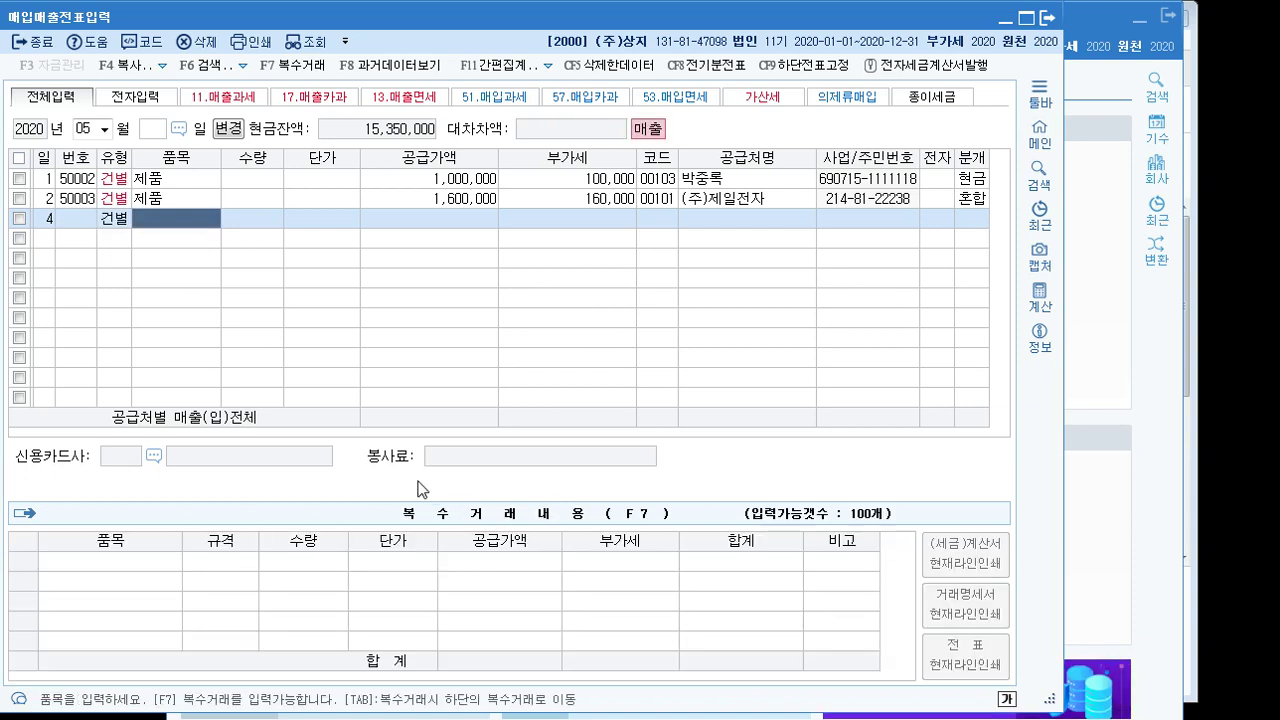
pyautogui.write('제품')
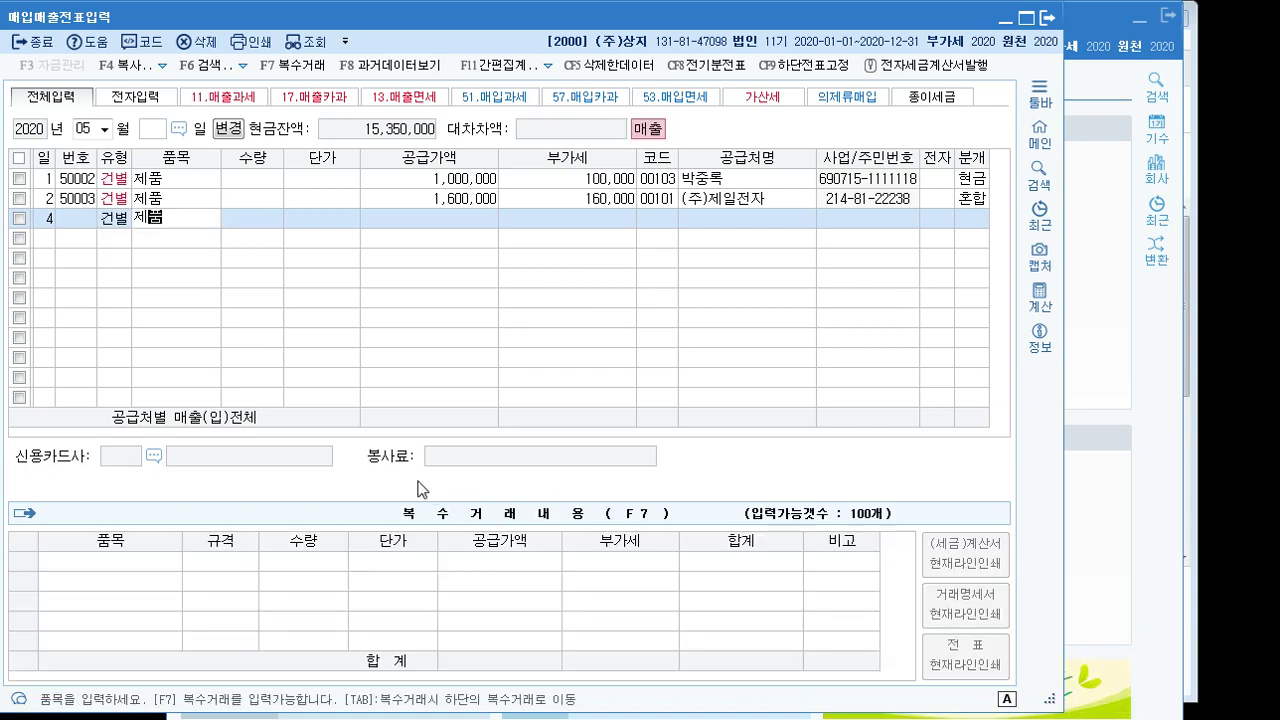
pyautogui.press('Return')
pyautogui.press('Return')
pyautogui.press('Return')
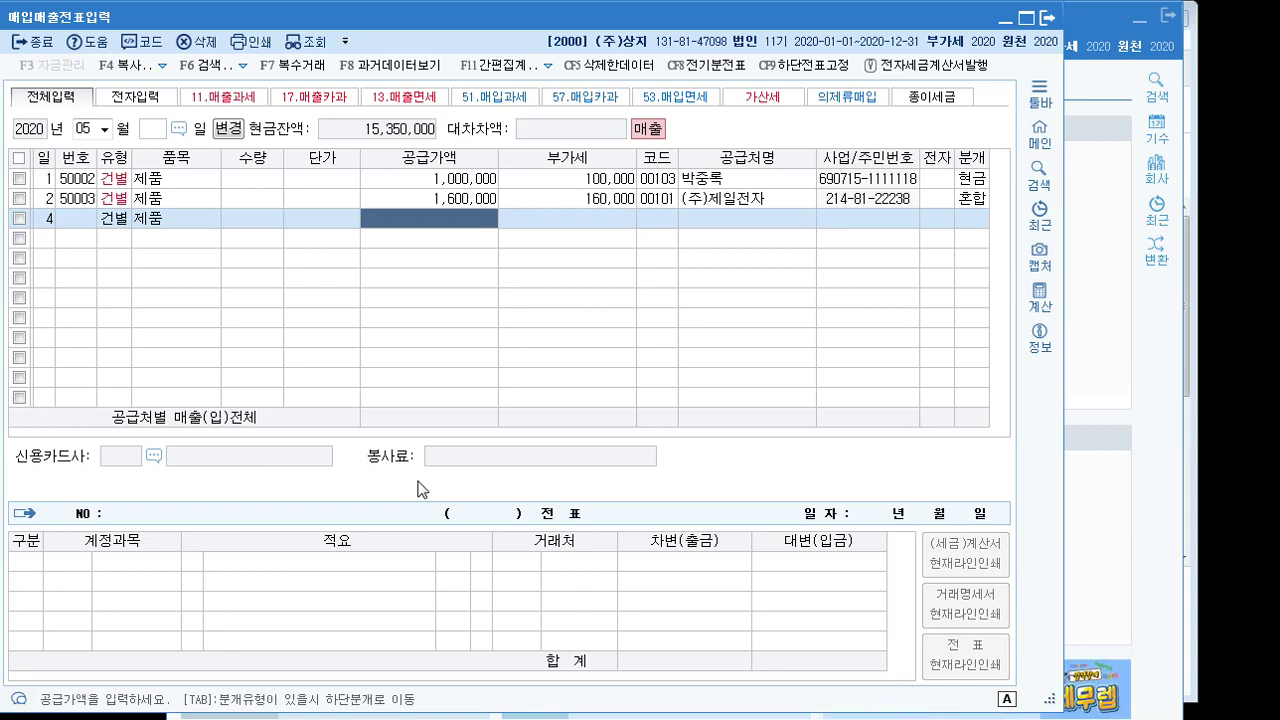
# Step: Enter 880,000 as the VAT-inclusive 공급가액 of the day 4 voucher
pyautogui.write('8806000')
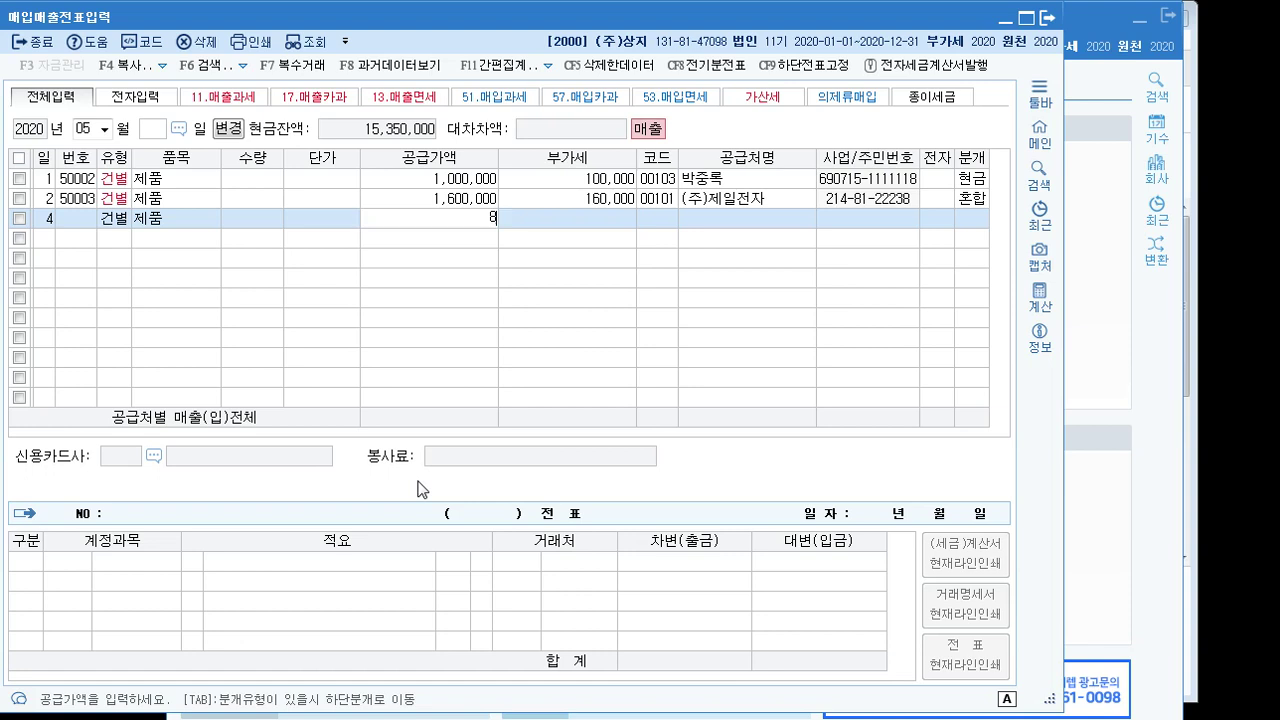
pyautogui.press('BackSpace')
pyautogui.press('BackSpace')
pyautogui.press('BackSpace')
pyautogui.press('BackSpace')
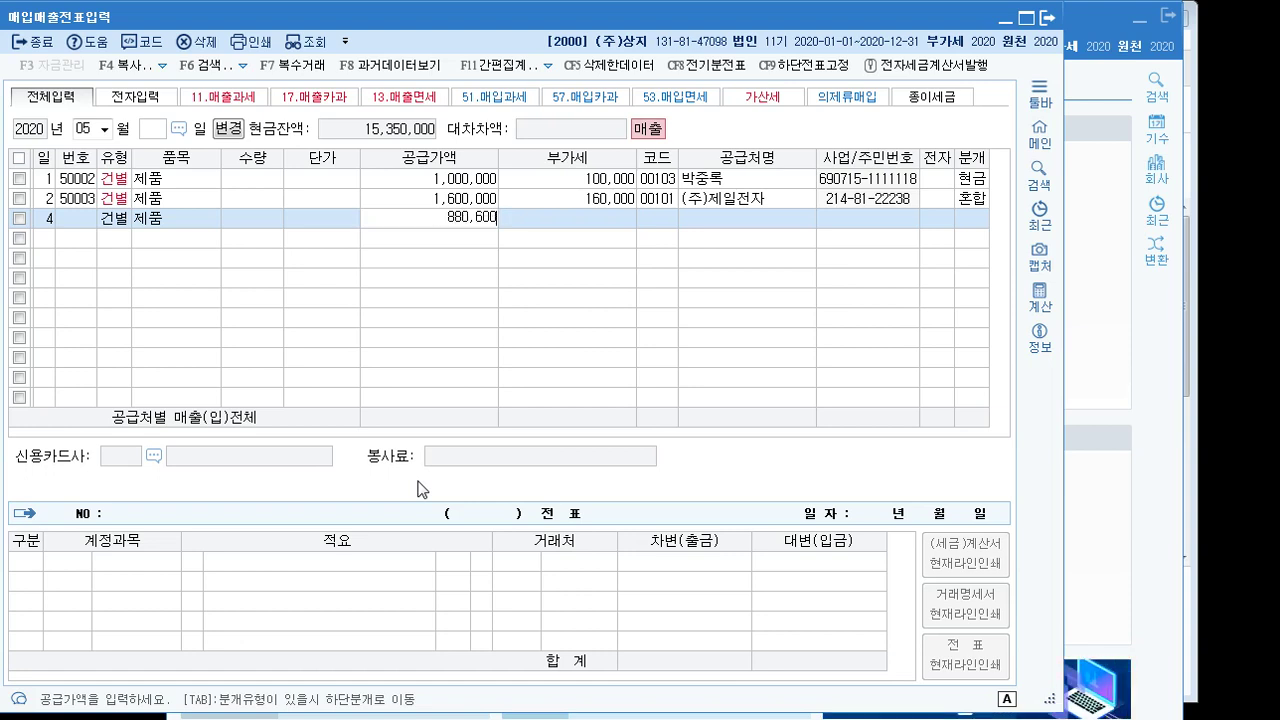
pyautogui.write('000')
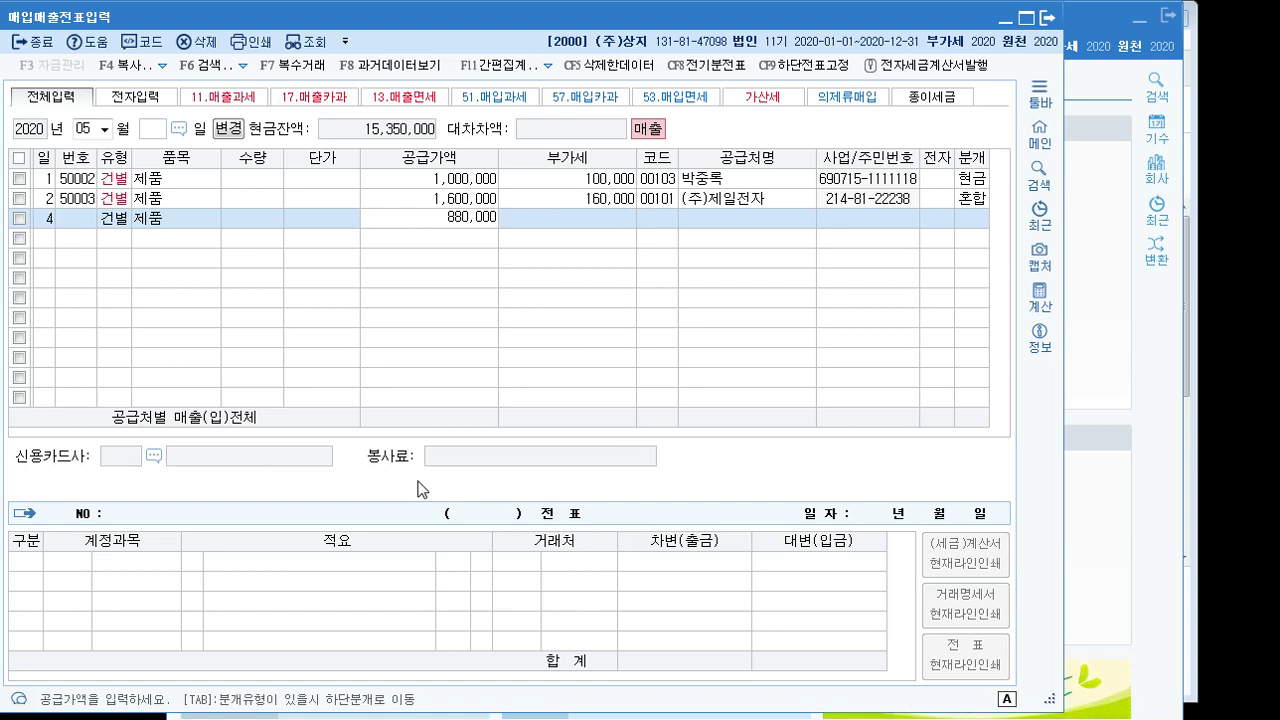
pyautogui.press('Return')
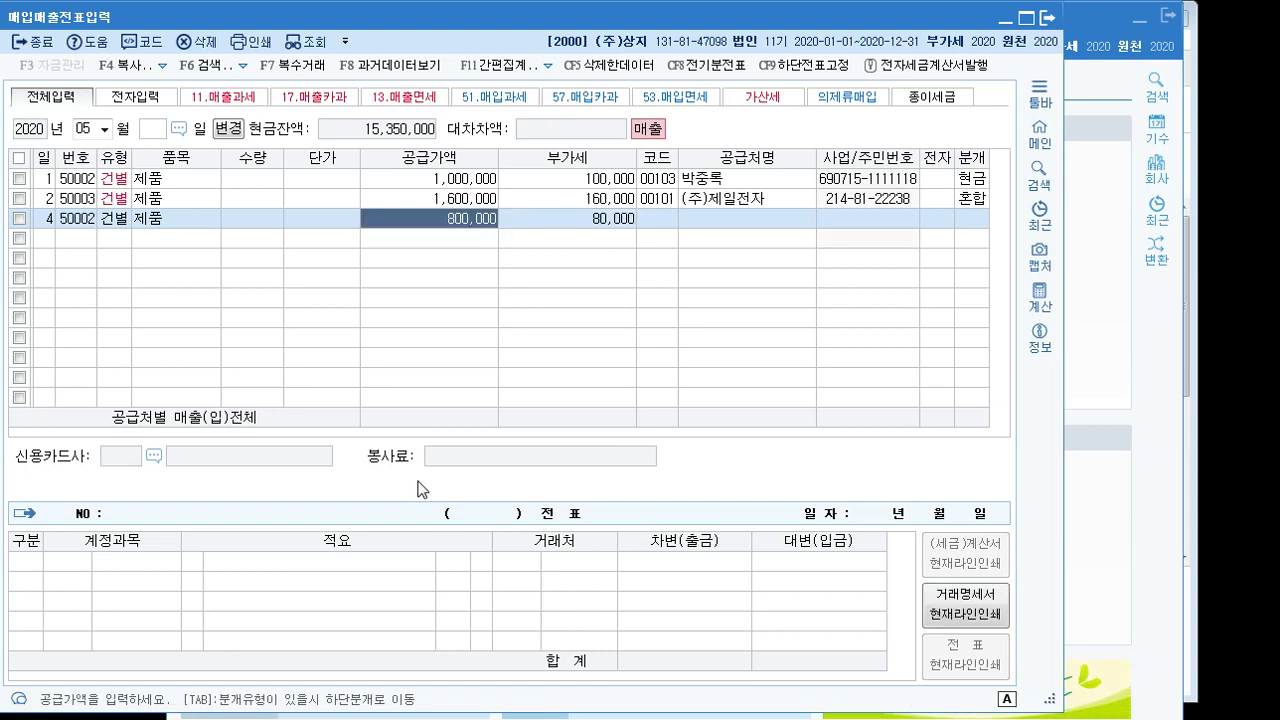
# Step: Examine how the entered amount is split between 공급가액 and 부가세 in the day 4 row
pyautogui.press('Left')
pyautogui.press('Right')
pyautogui.press('Left')
pyautogui.press('Right')
pyautogui.press('Left')
pyautogui.press('Right')
pyautogui.press('Left')
pyautogui.press('Right')
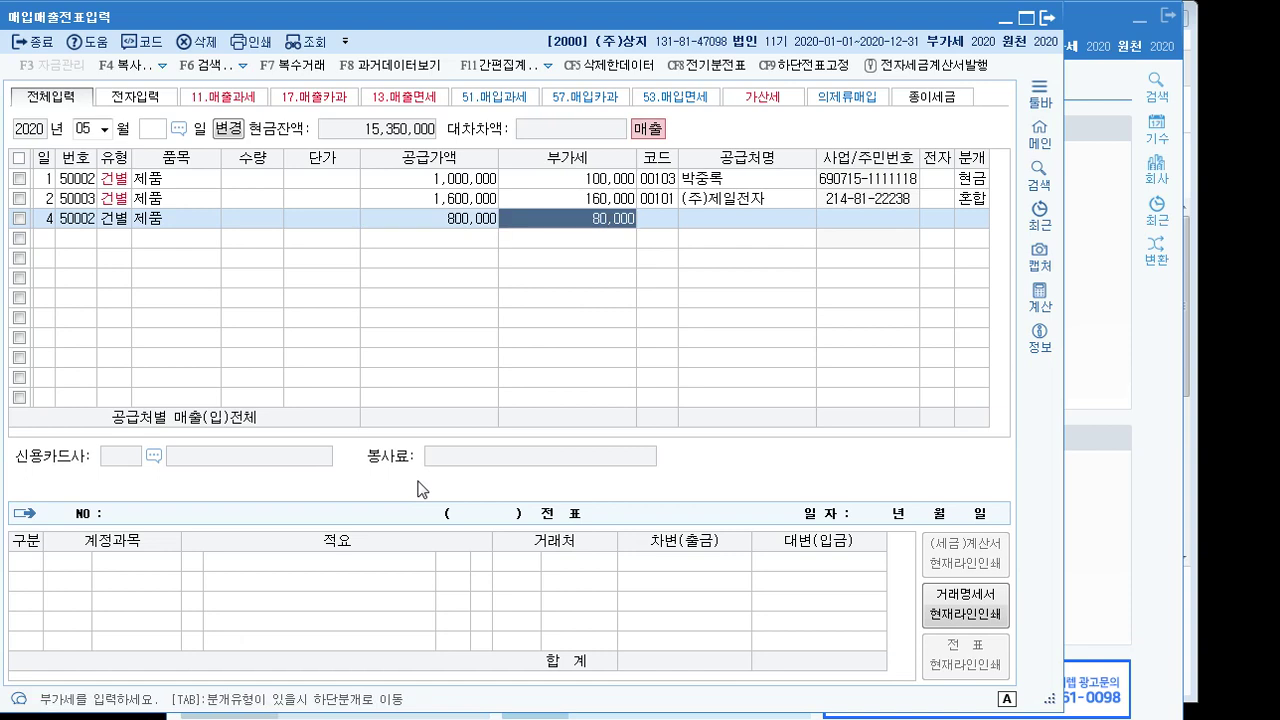
# Step: Leave the 공급처 and 전자 fields of the day 4 voucher blank and set the 분개 type to 3 (혼합)
pyautogui.press('Return')
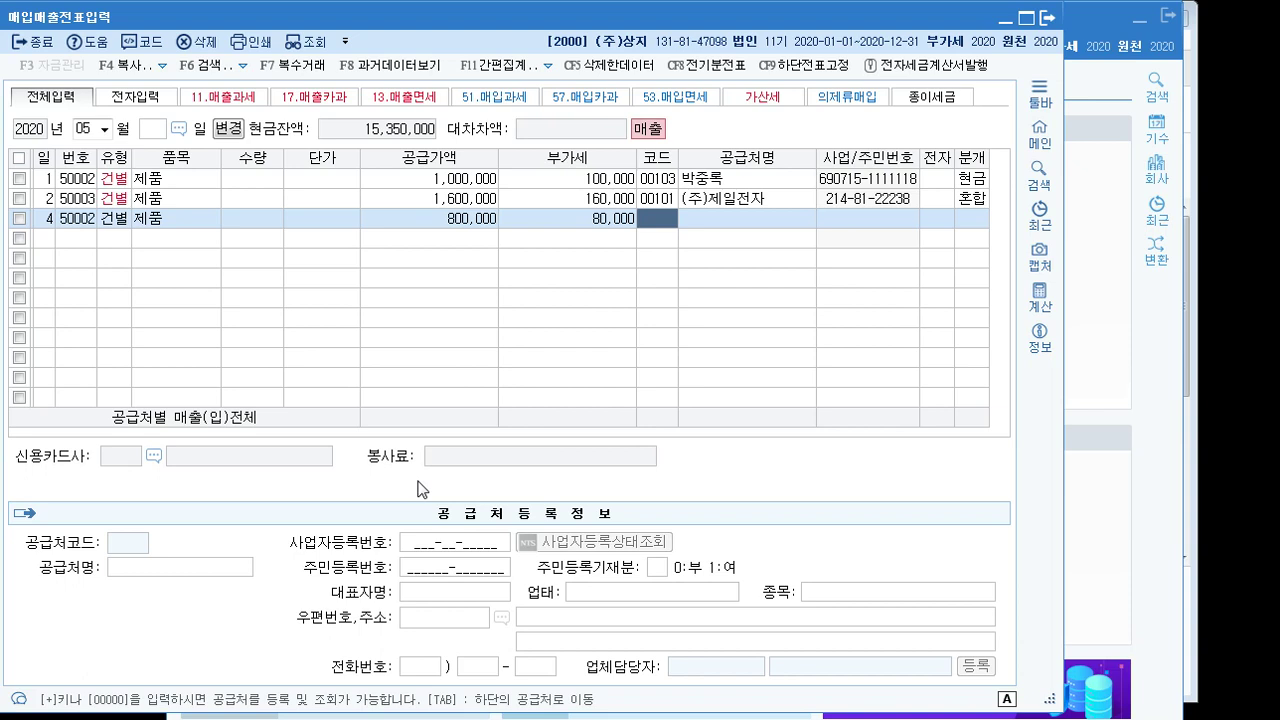
pyautogui.press('Return')
pyautogui.press('Return')
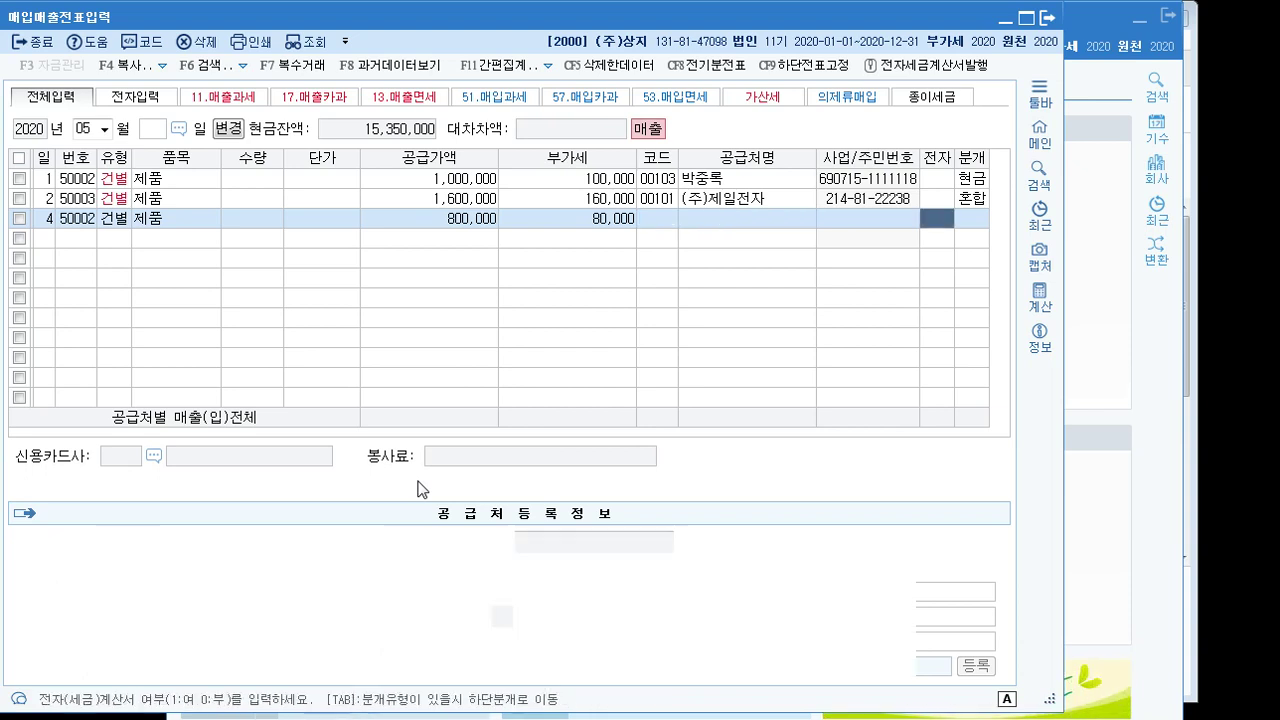
pyautogui.press('Return')
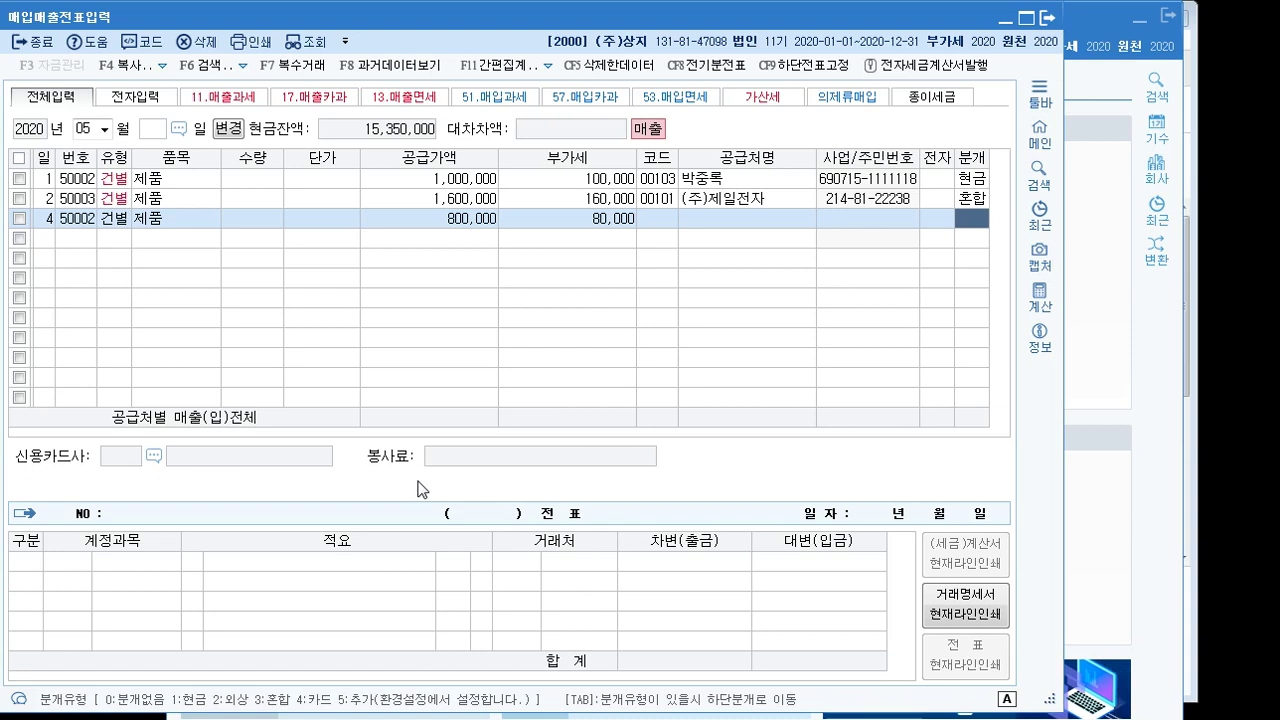
pyautogui.write('3')
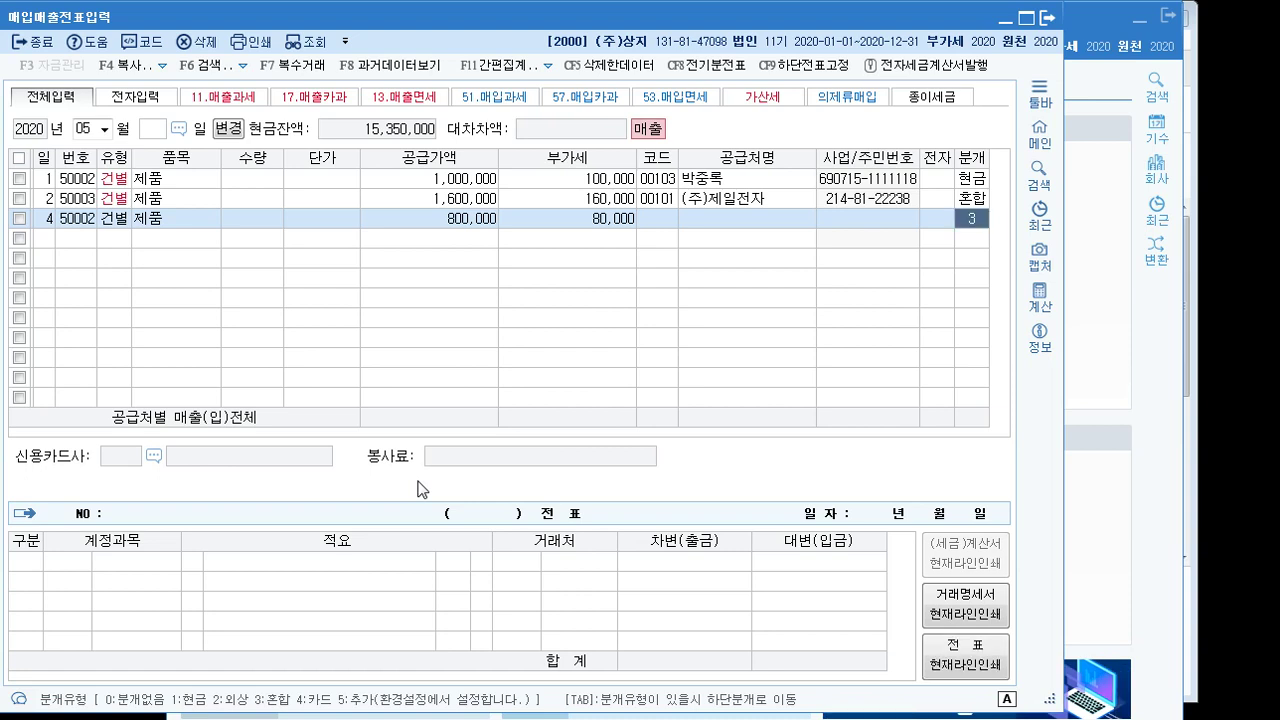
pyautogui.press('Return')
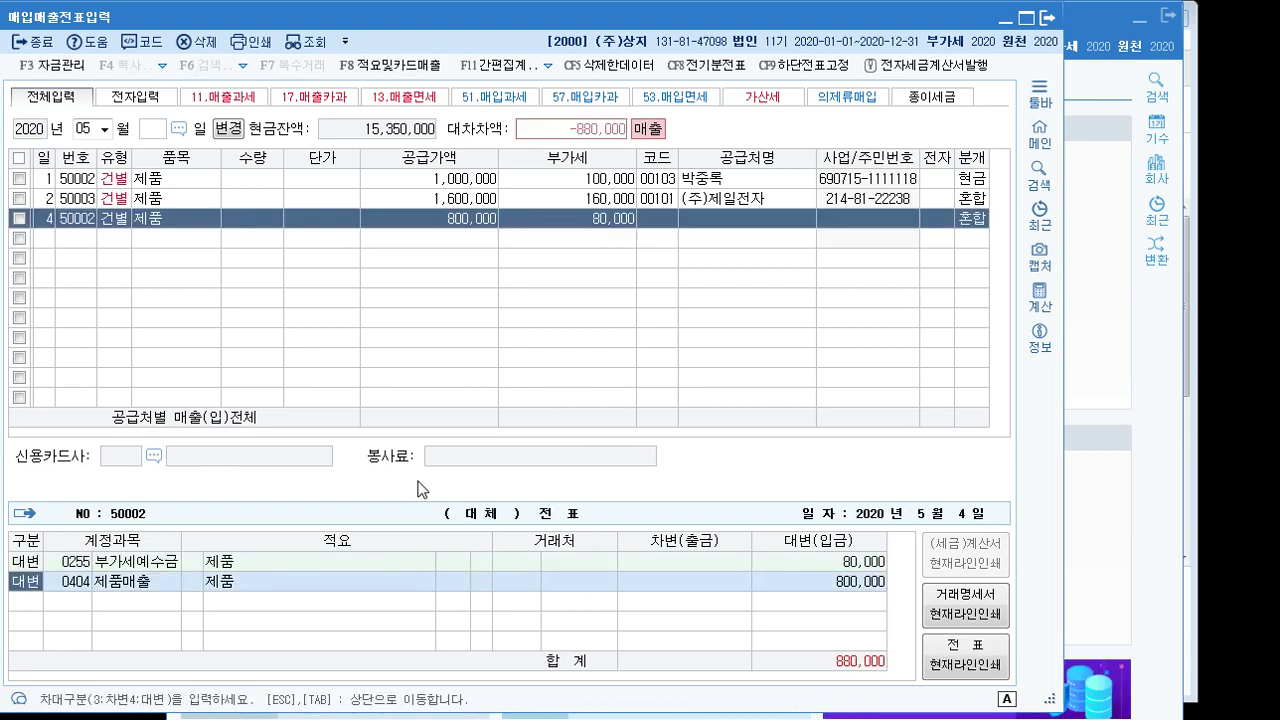
# Step: Change the 제품매출 credit line of the day 4 entry to account 0150 제품 with a credit amount of 500,000
pyautogui.press('Up')
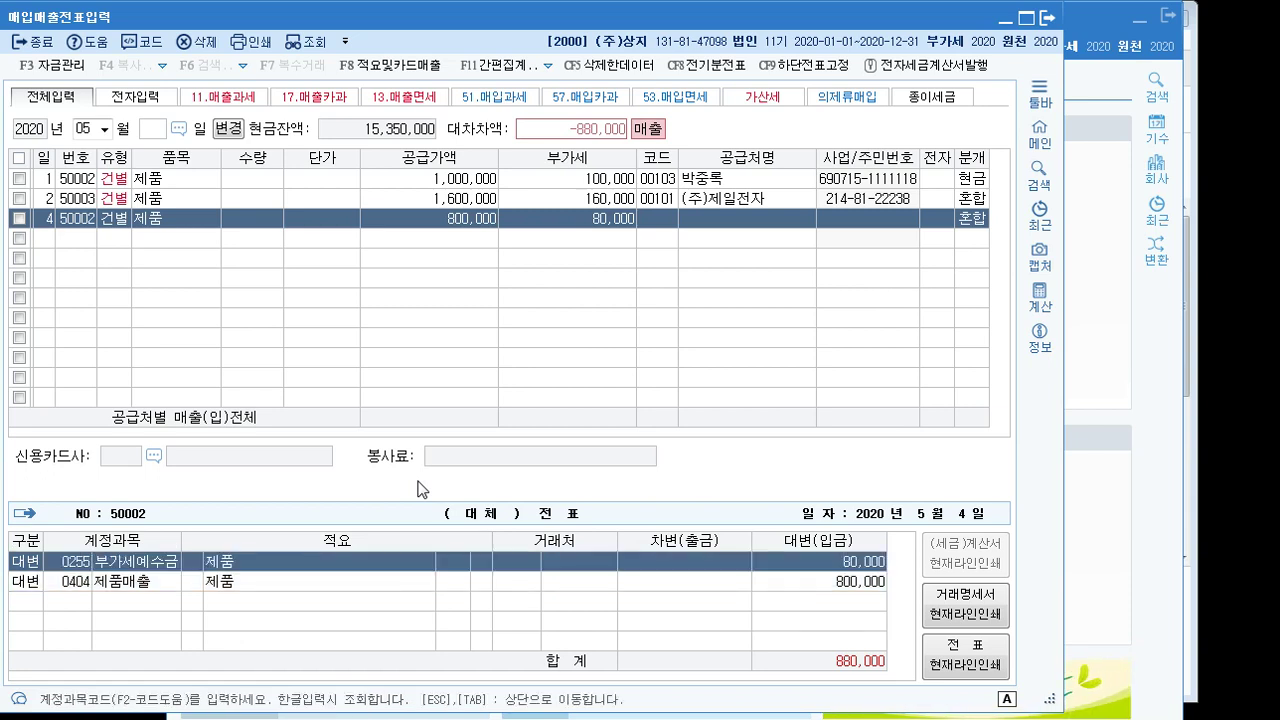
pyautogui.press('Down')
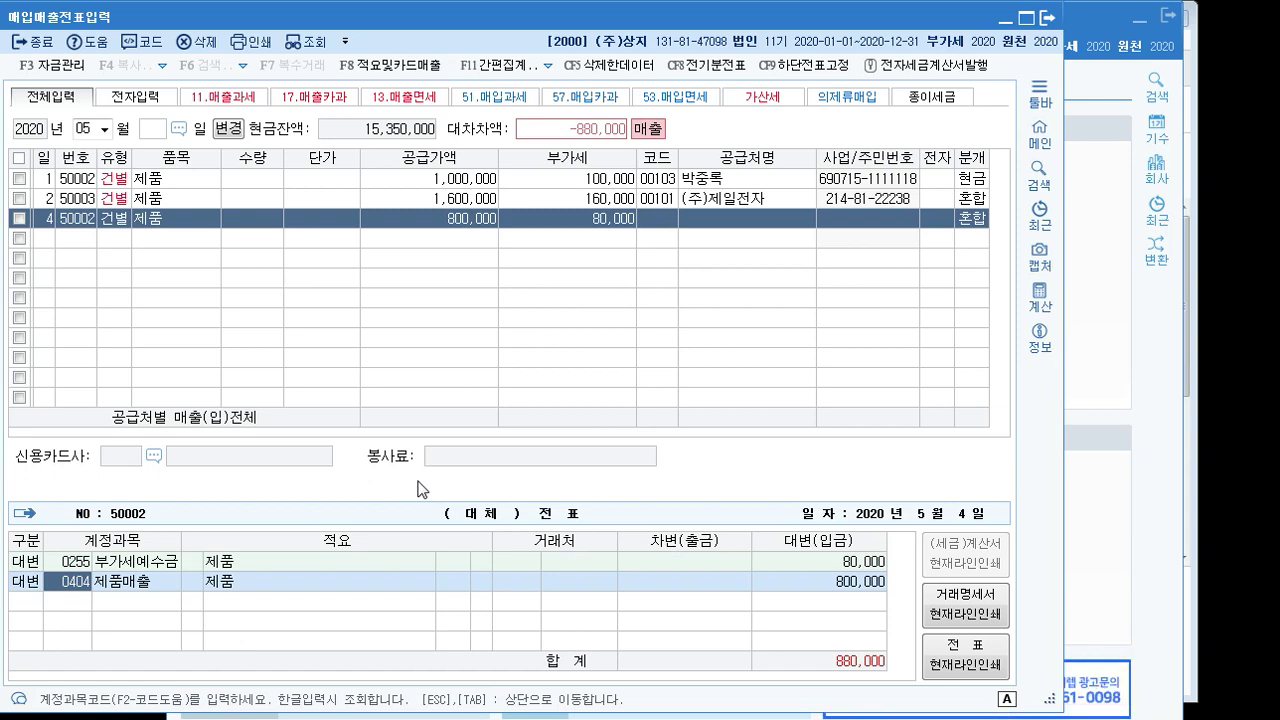
pyautogui.write('제품')
pyautogui.press('Return')
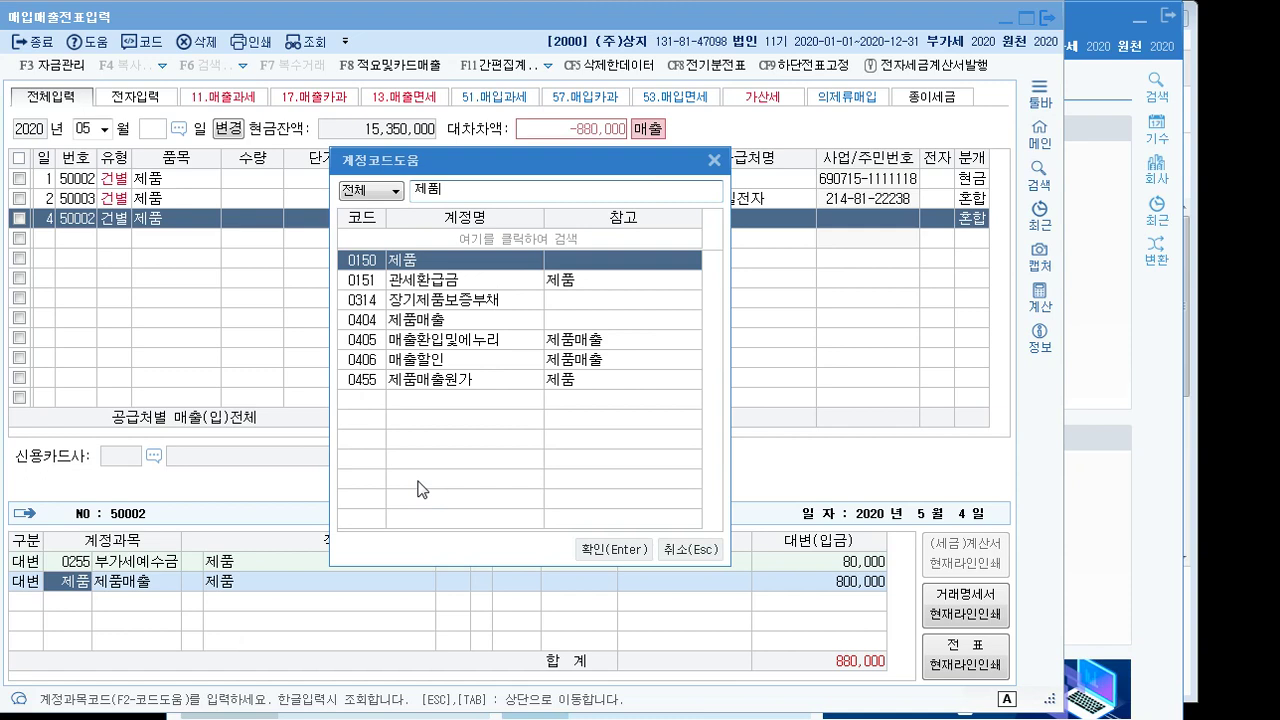
pyautogui.press('Return')
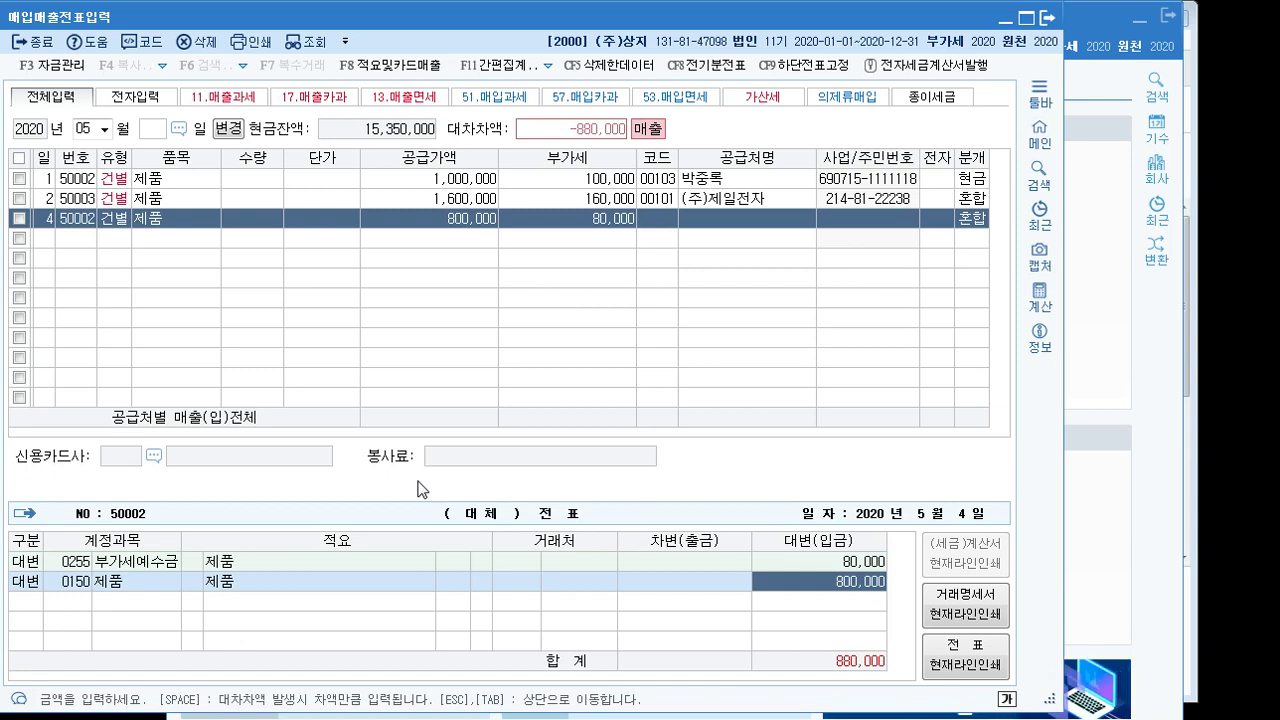
pyautogui.write('500000')
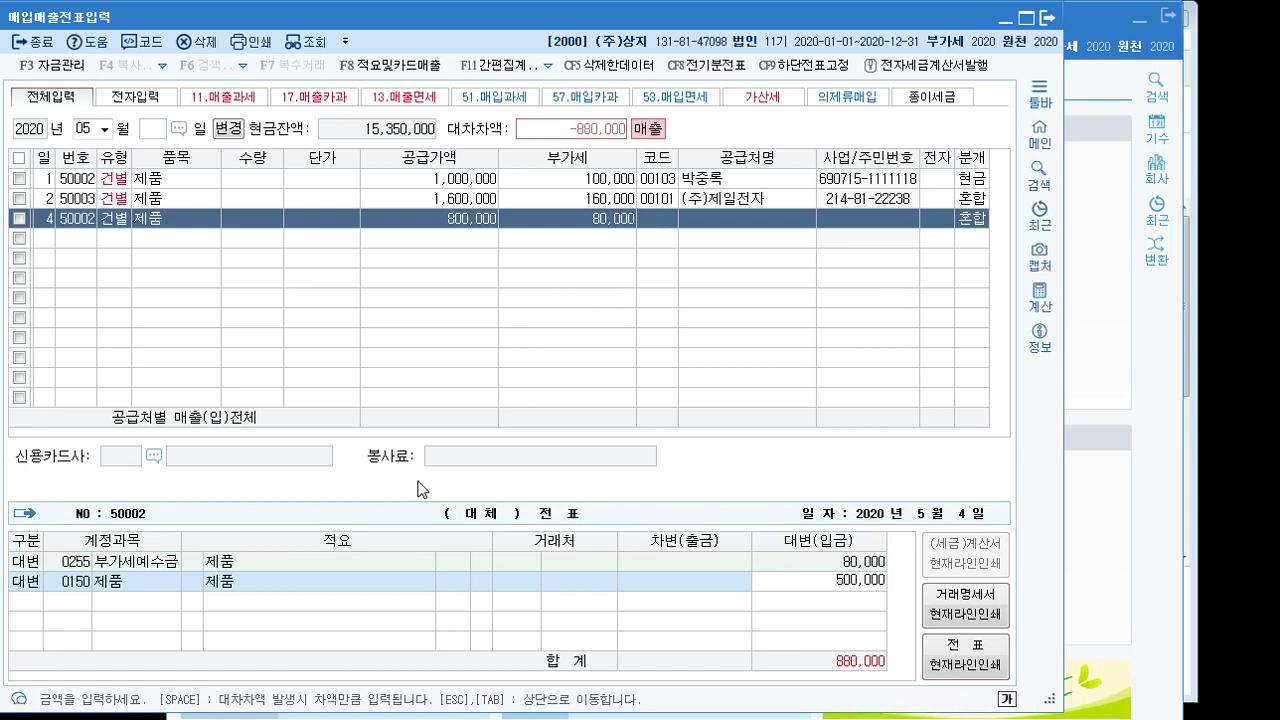
pyautogui.press('Return')
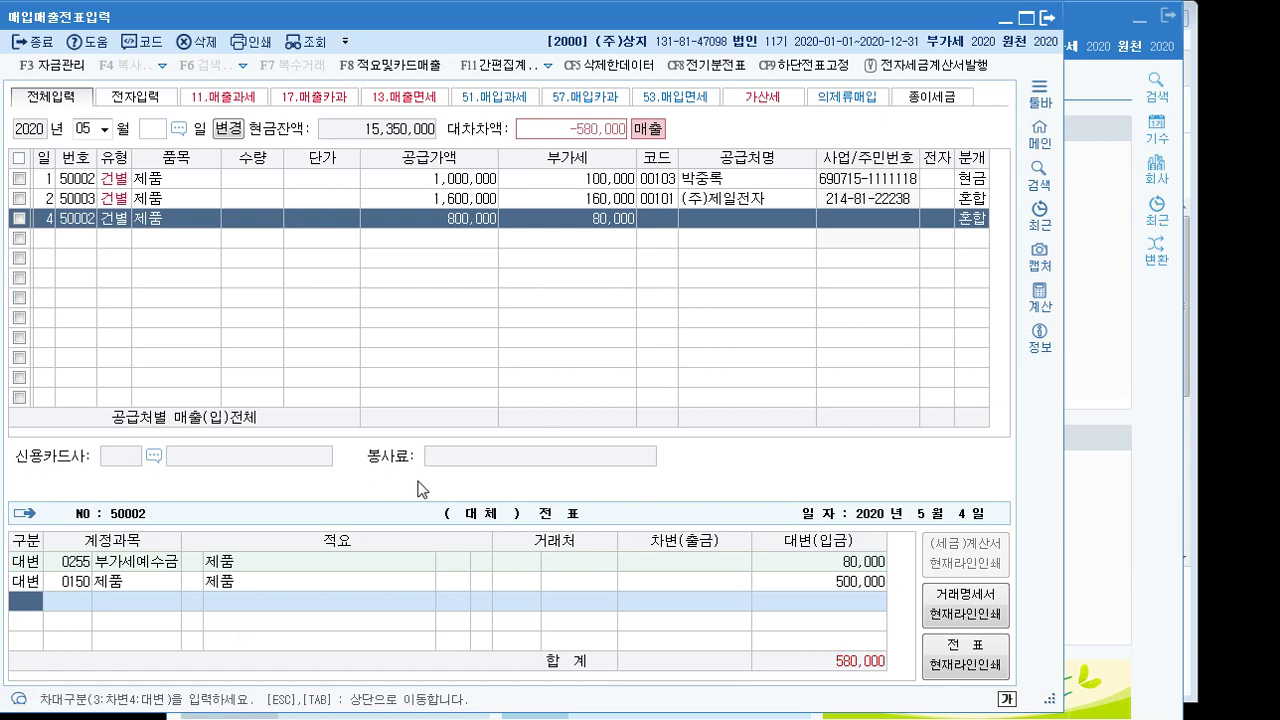
# Step: Add a debit (차변) line to the day 4 entry and look up its account code by the term 복리
pyautogui.write('3')
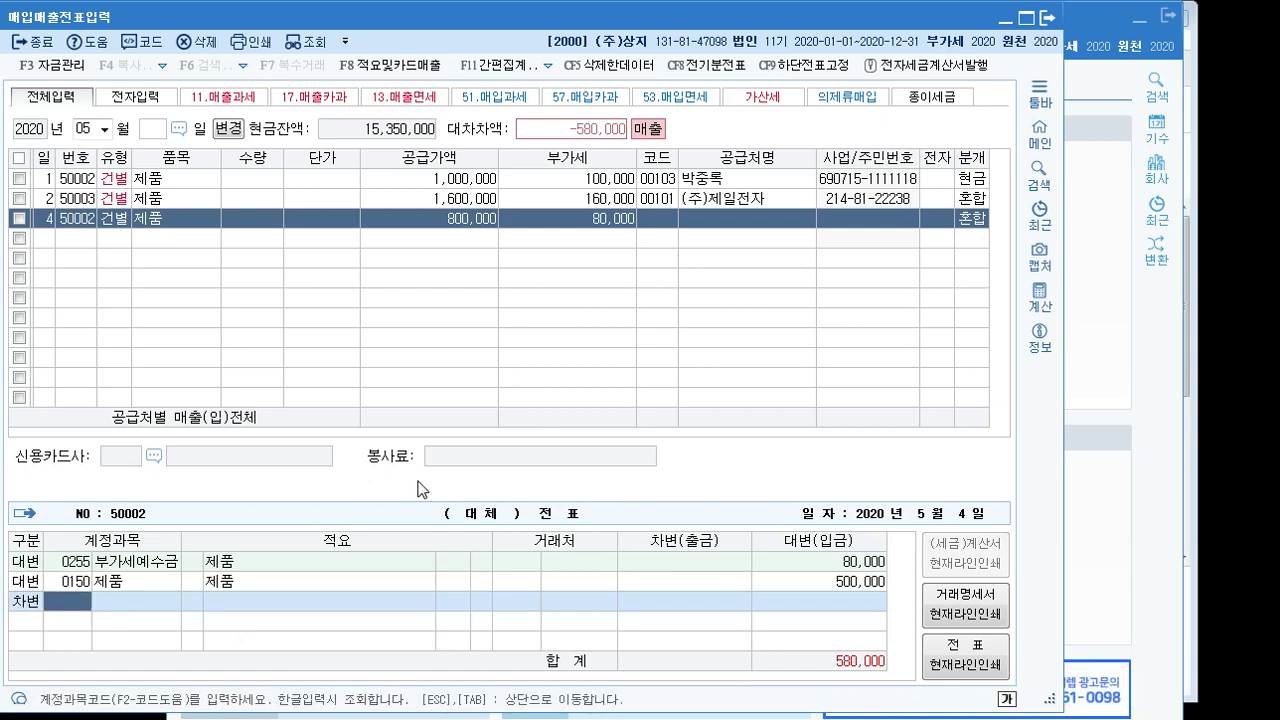
pyautogui.write('ㅂ토')
pyautogui.press('BackSpace')
pyautogui.press('BackSpace')
pyautogui.press('BackSpace')
pyautogui.write('봍')
pyautogui.press('BackSpace')
pyautogui.write('복리')
pyautogui.press('Return')
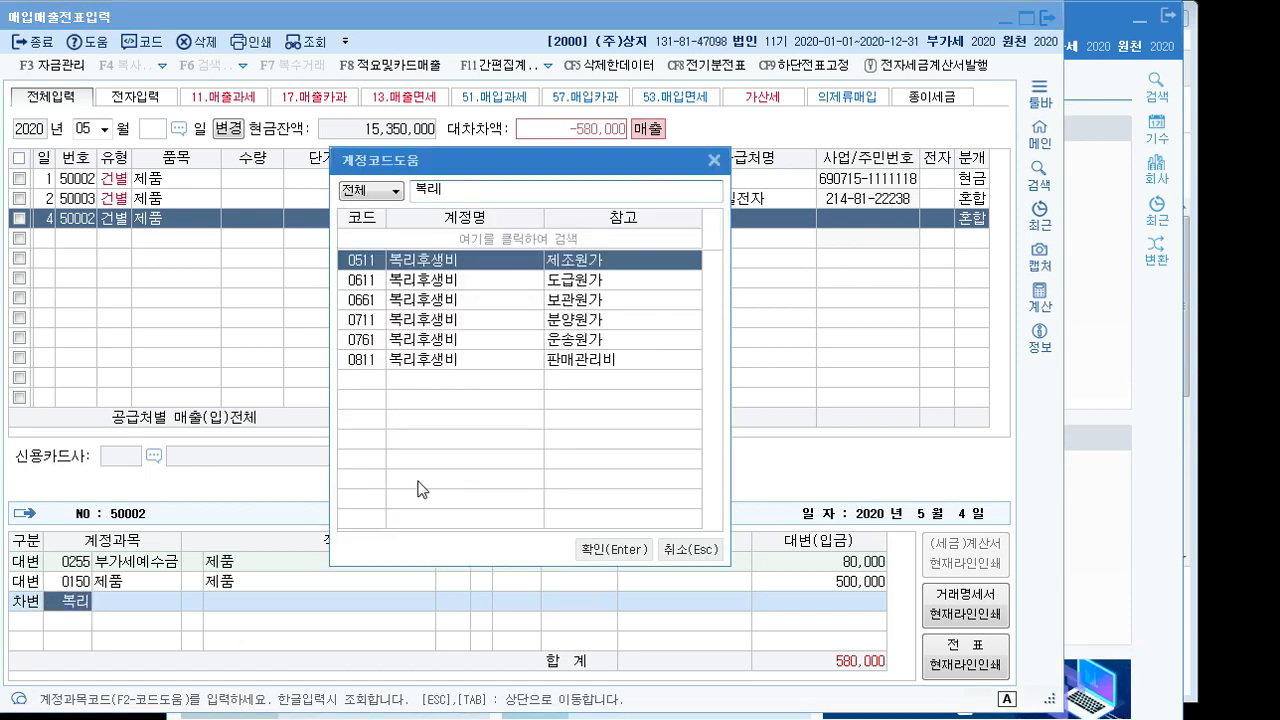
# Step: Compare the 복리후생비 account codes and their cost categories, from 0511 제조원가 to 0811 판매관리비
pyautogui.press('Down')
pyautogui.press('Down')
pyautogui.press('Down')
pyautogui.press('Down')
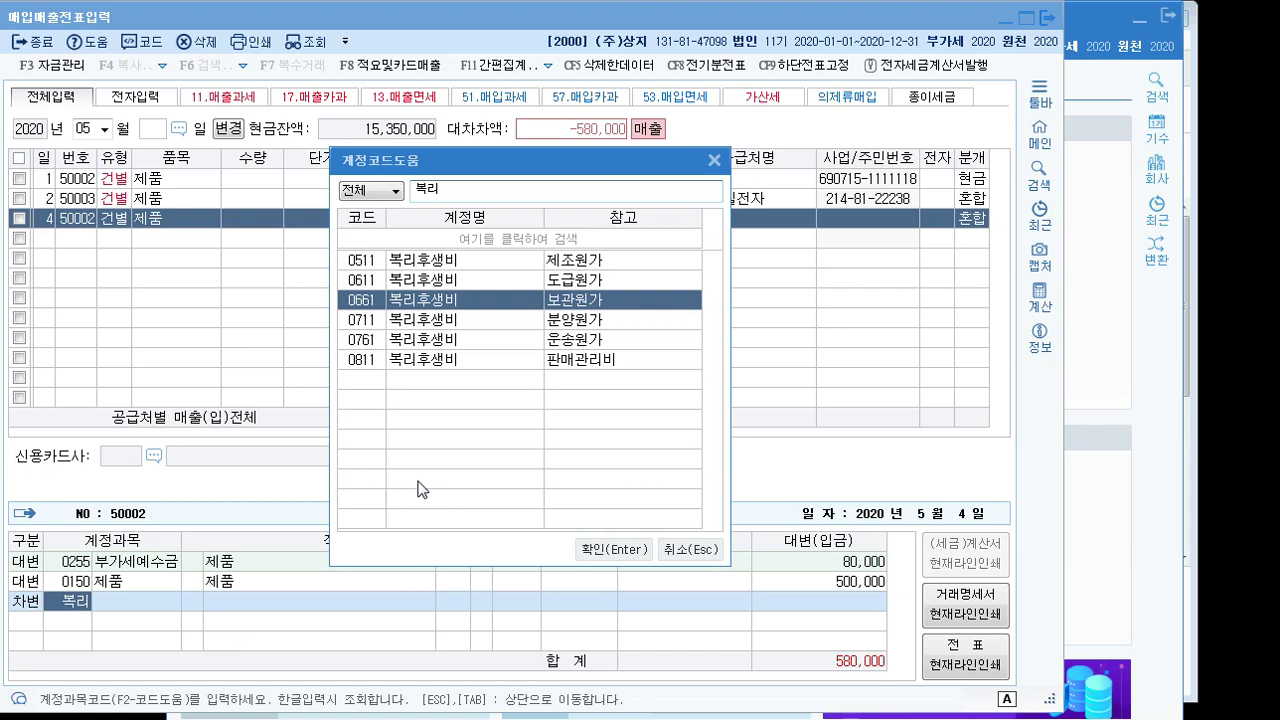
pyautogui.press('Up')
pyautogui.press('Up')
pyautogui.press('Up')
pyautogui.press('Up')
pyautogui.press('Down')
pyautogui.press('Down')
pyautogui.press('Down')
pyautogui.press('Down')
pyautogui.press('Down')
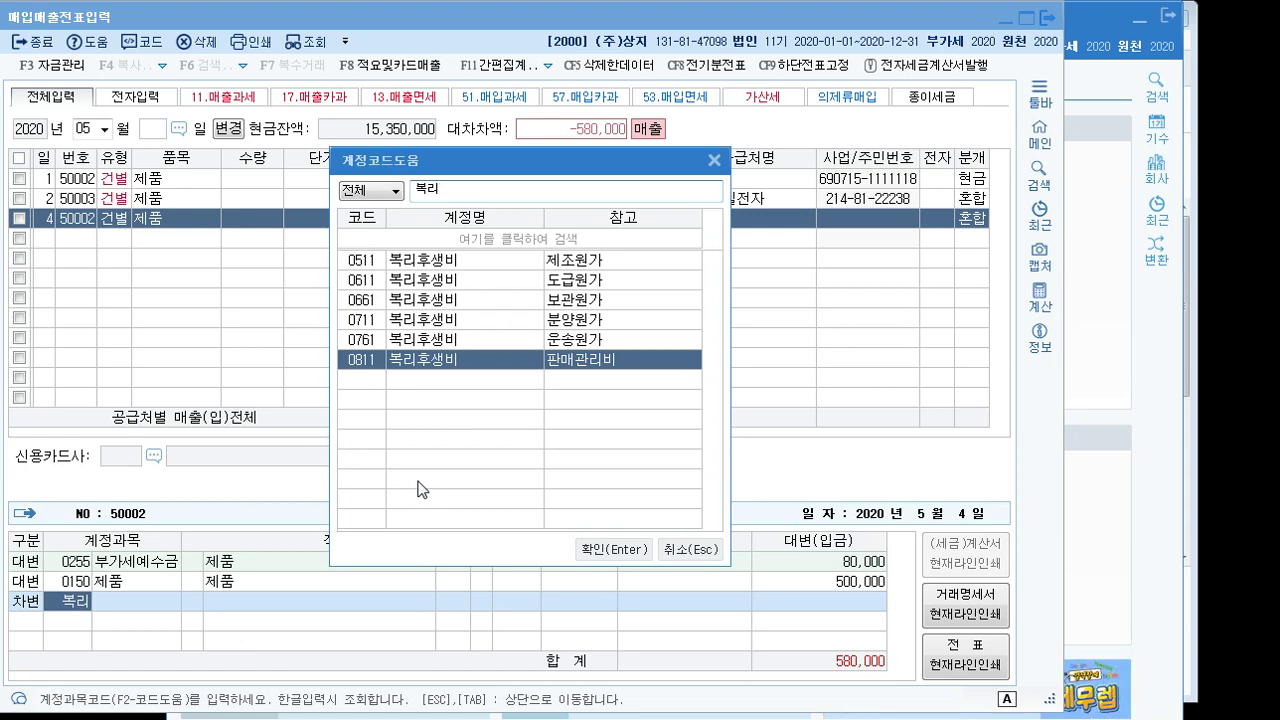
pyautogui.press('Up')
pyautogui.press('Up')
pyautogui.press('Up')
pyautogui.press('Up')
pyautogui.press('Up')
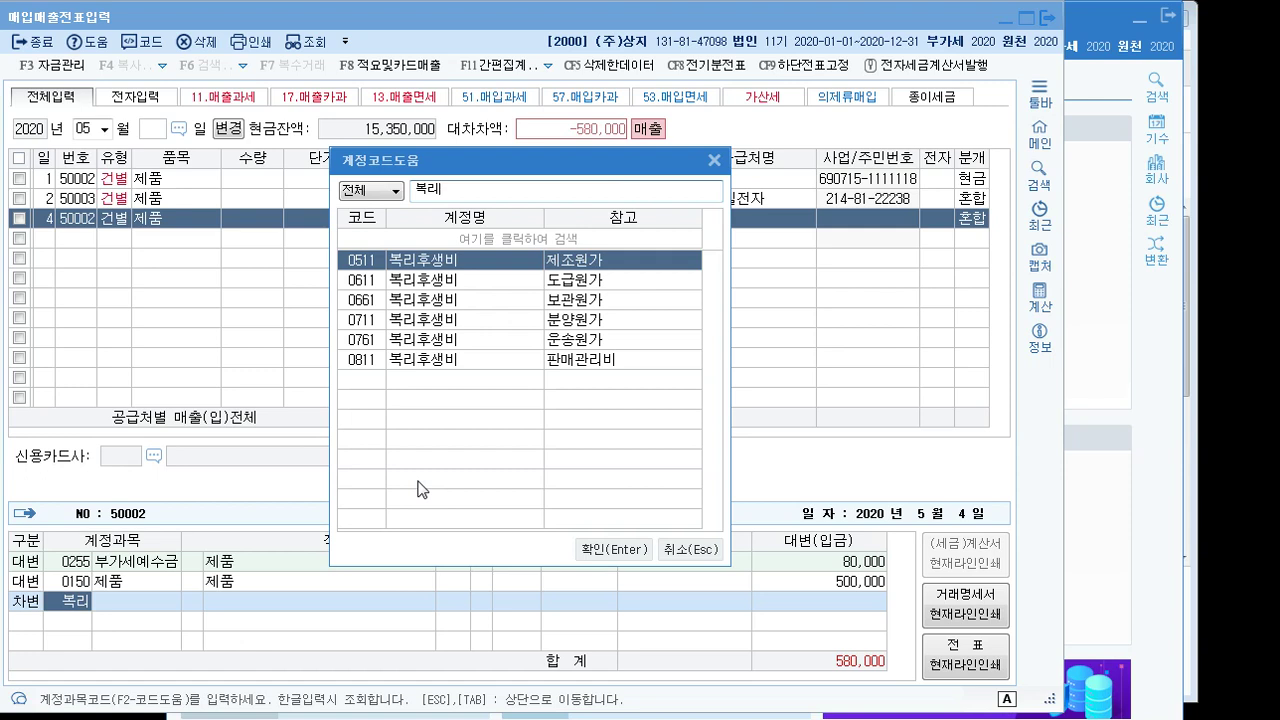
# Step: Choose 0811 복리후생비 (판매관리비) as the debit account and accept 580,000 as its amount to complete the day 4 entry
pyautogui.press('Down')
pyautogui.press('Down')
pyautogui.press('Down')
pyautogui.press('Down')
pyautogui.press('Down')
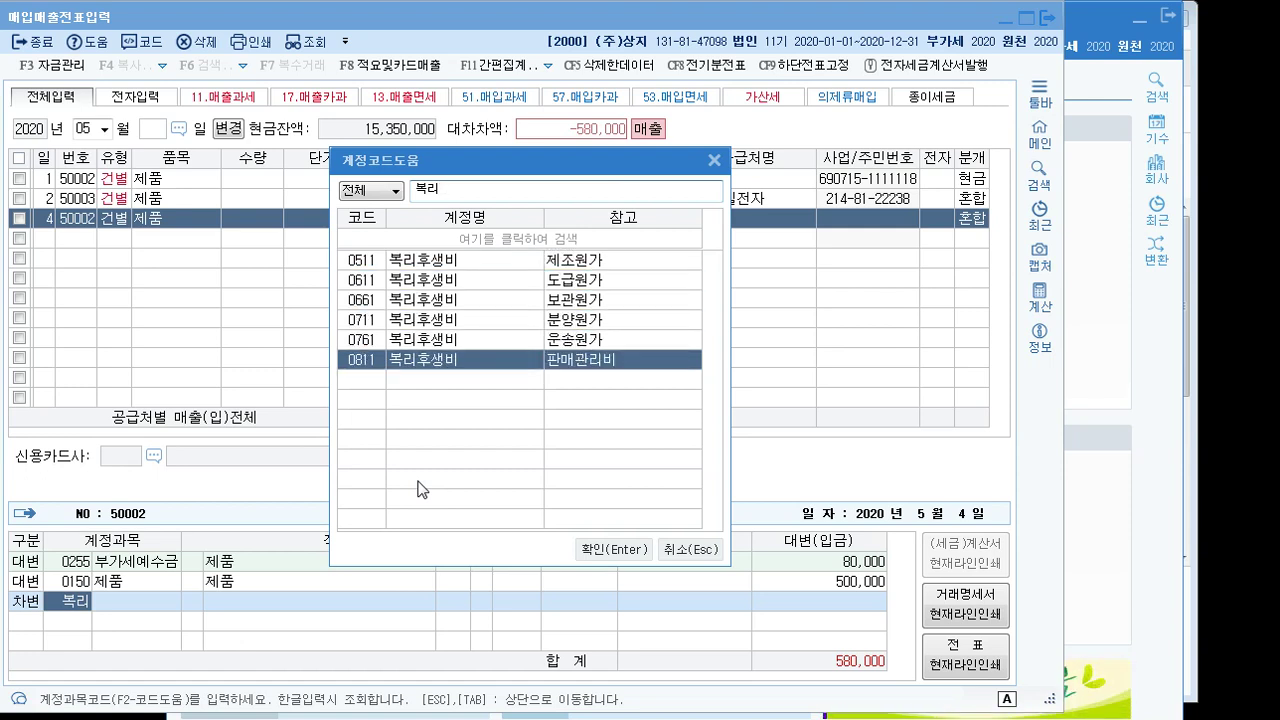
pyautogui.press('Return')
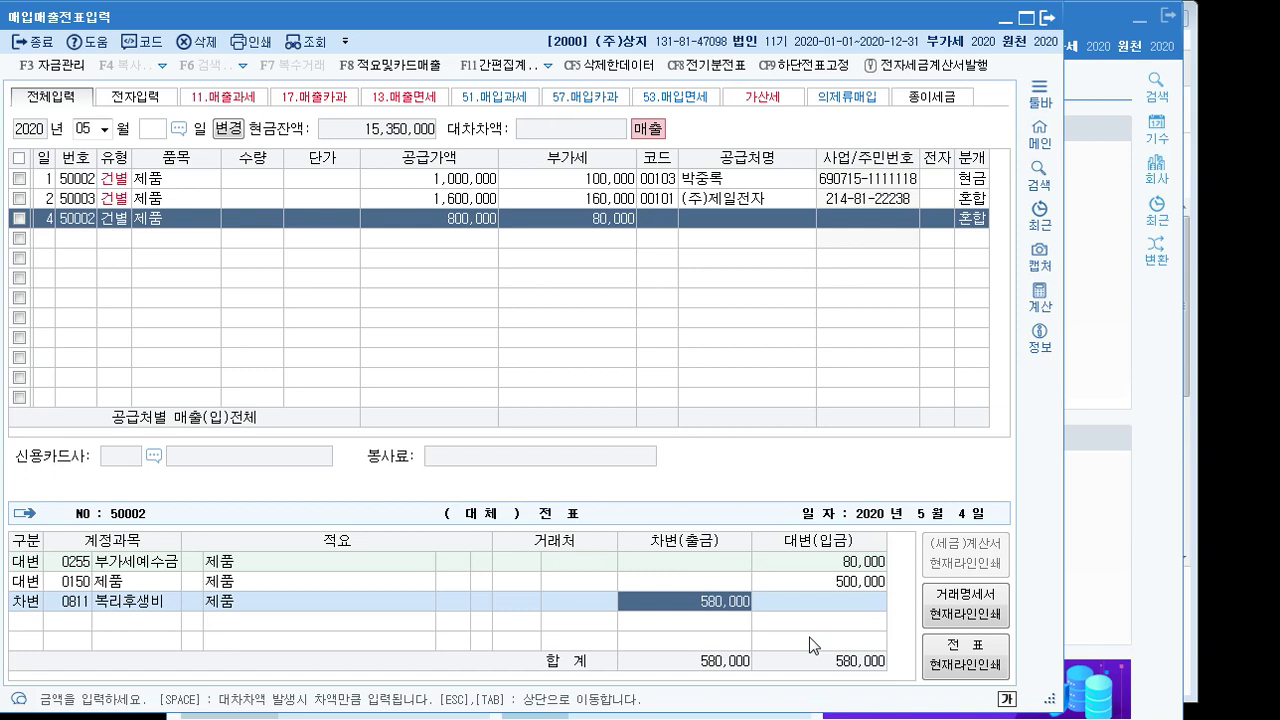
pyautogui.press('Return')
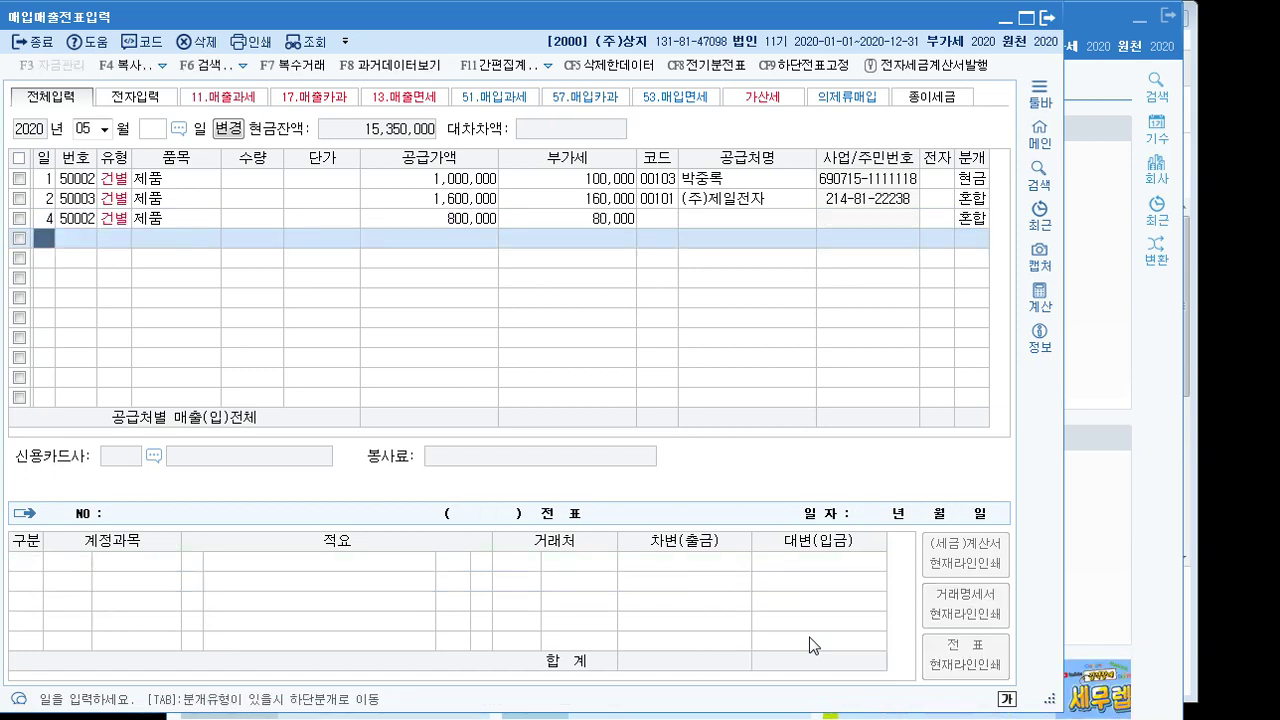
# Step: Set the 적요 of the day 4 voucher's 0150 제품 line to 08 타계정으로 대체액 손익계산서 반영분 and complete the entry again
pyautogui.press('Up')
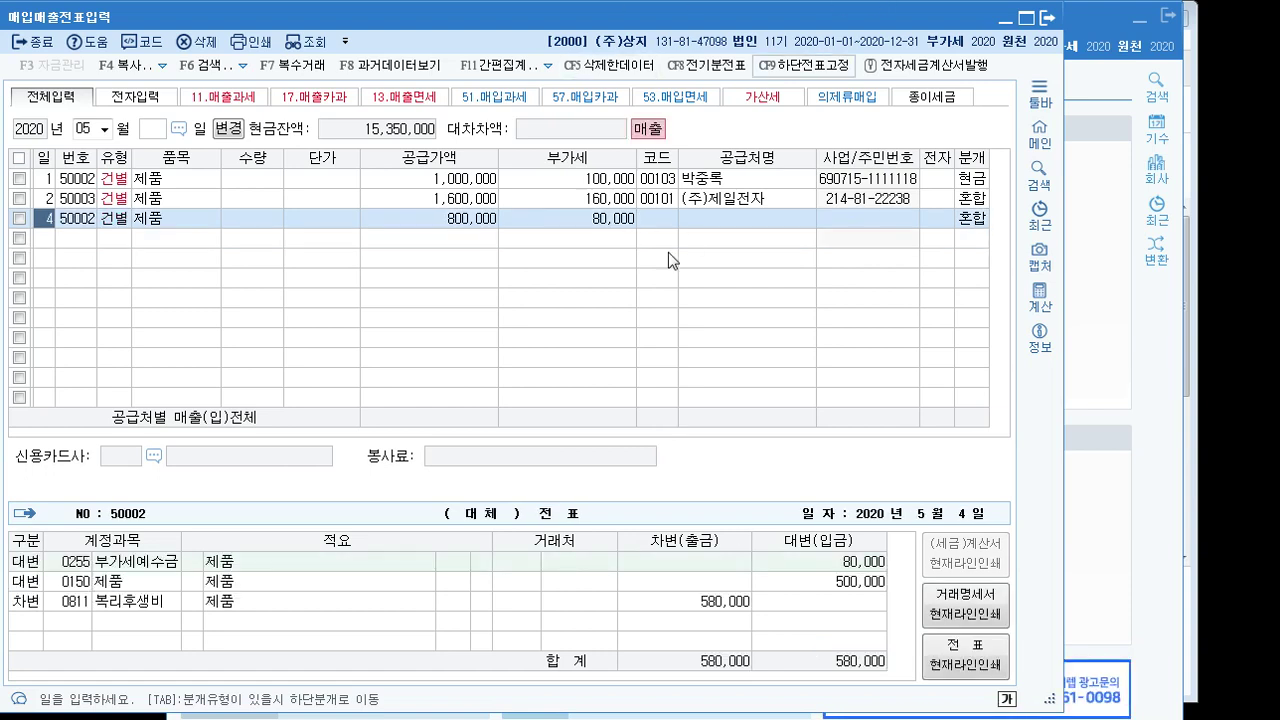
pyautogui.click(191, 582)
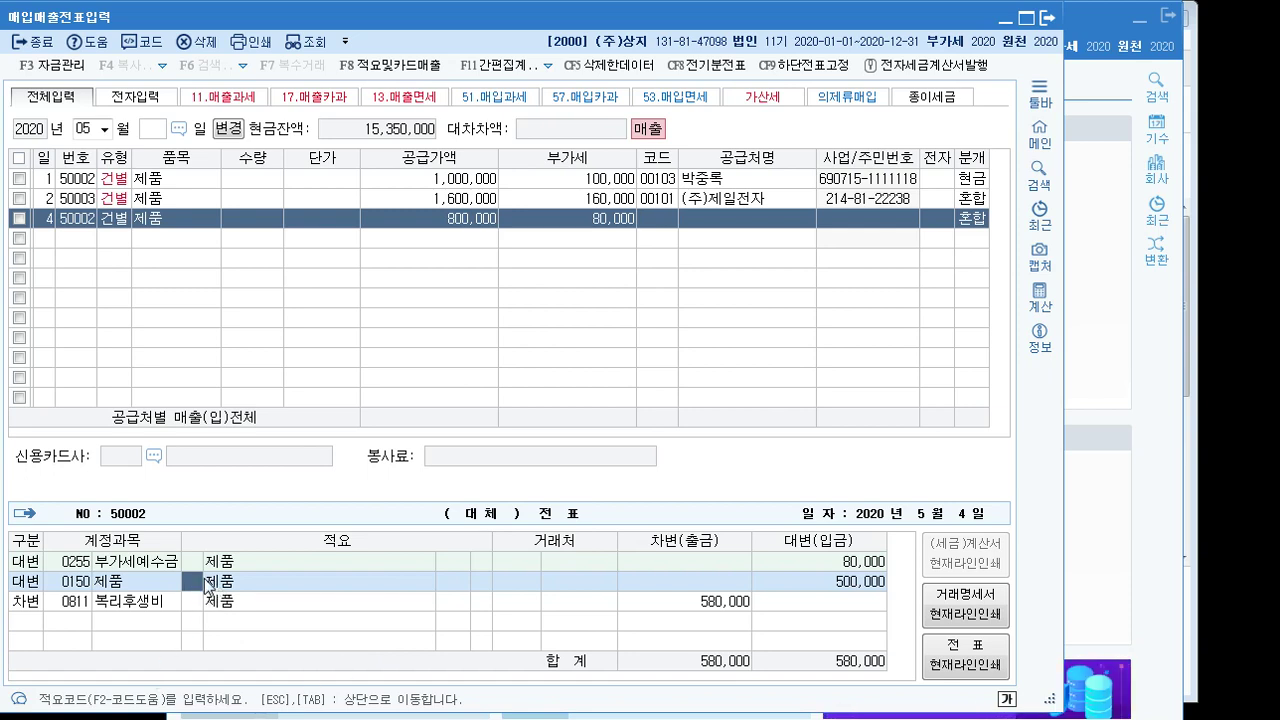
pyautogui.click(145, 43)
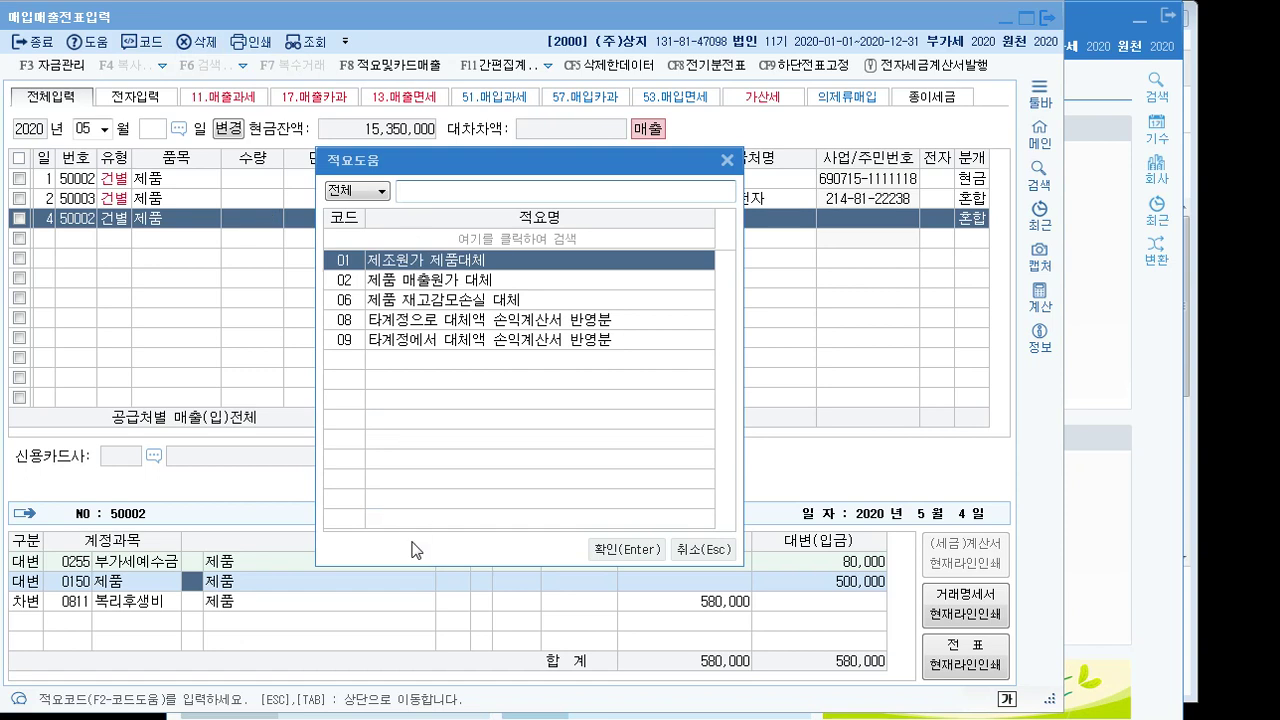
pyautogui.click(514, 321)
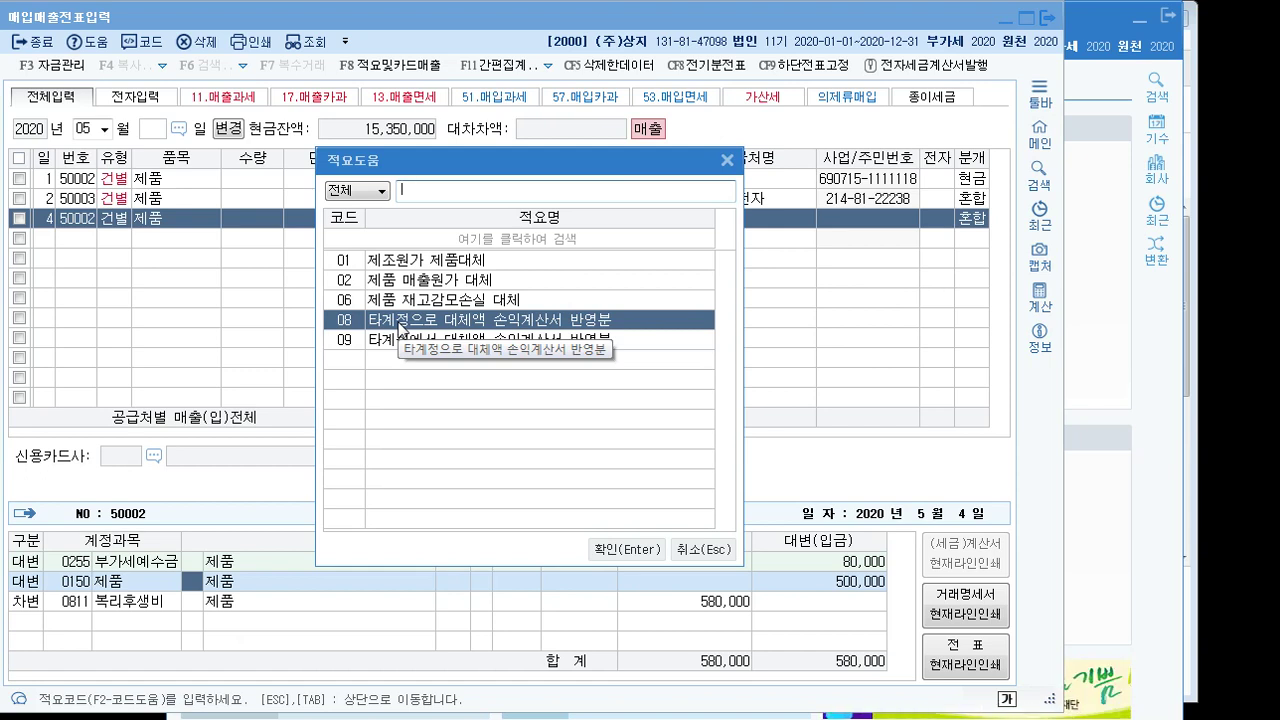
pyautogui.click(630, 549)
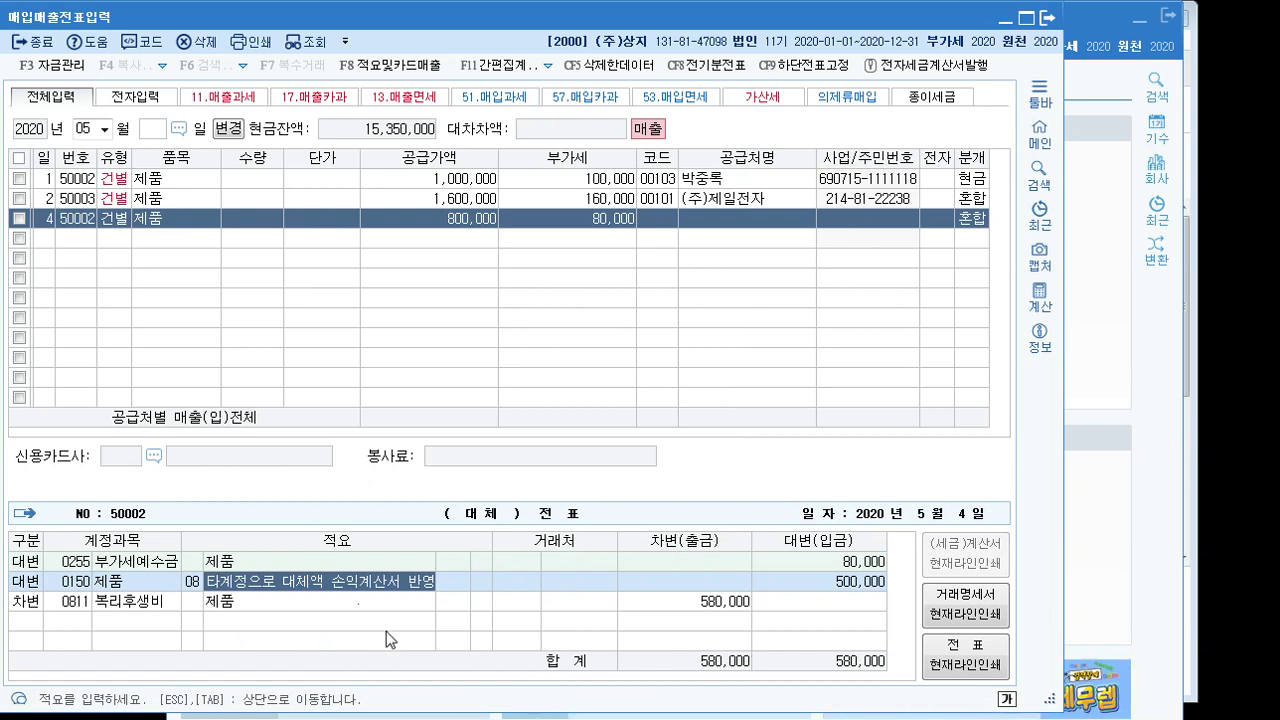
pyautogui.press('Return')
pyautogui.press('Return')
pyautogui.press('Return')
pyautogui.press('Return')
pyautogui.press('Return')
pyautogui.press('Return')
pyautogui.press('Return')
pyautogui.press('Return')
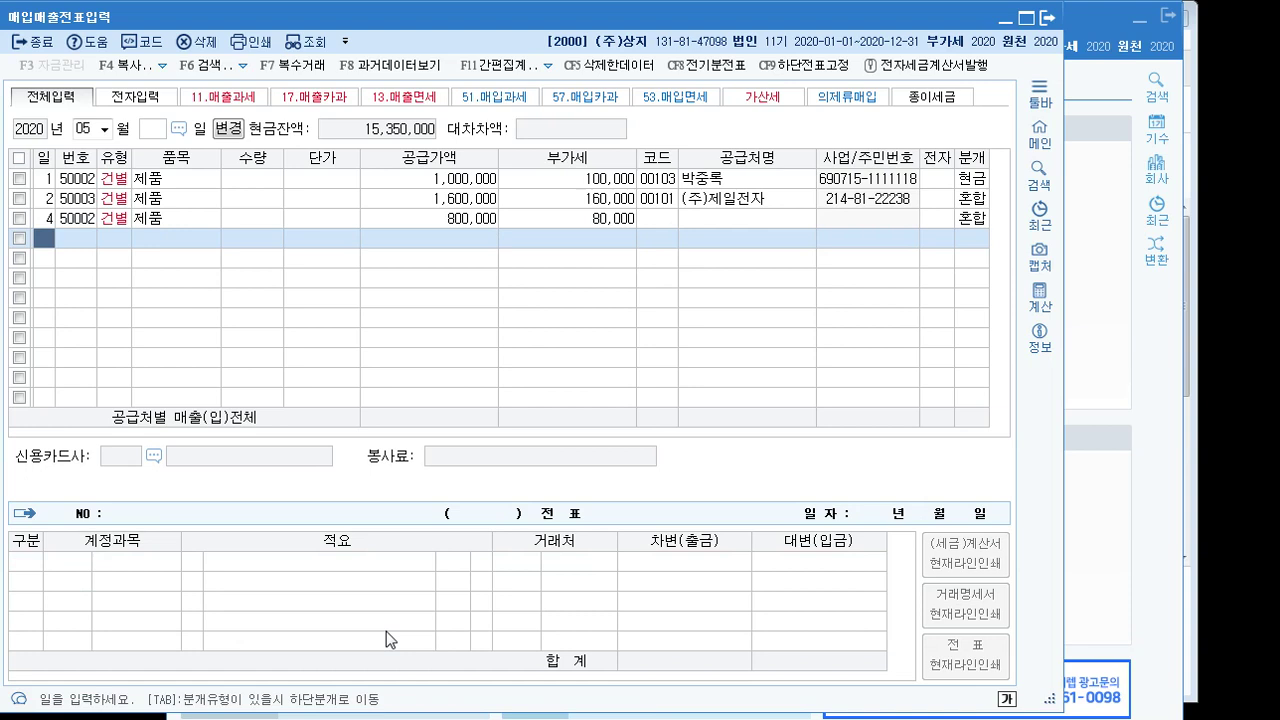
# Step: Review the journal entries of the day 1, 2 and 4 vouchers, comparing those of day 2 and day 4
pyautogui.press('Up')
pyautogui.press('Up')
pyautogui.press('Up')
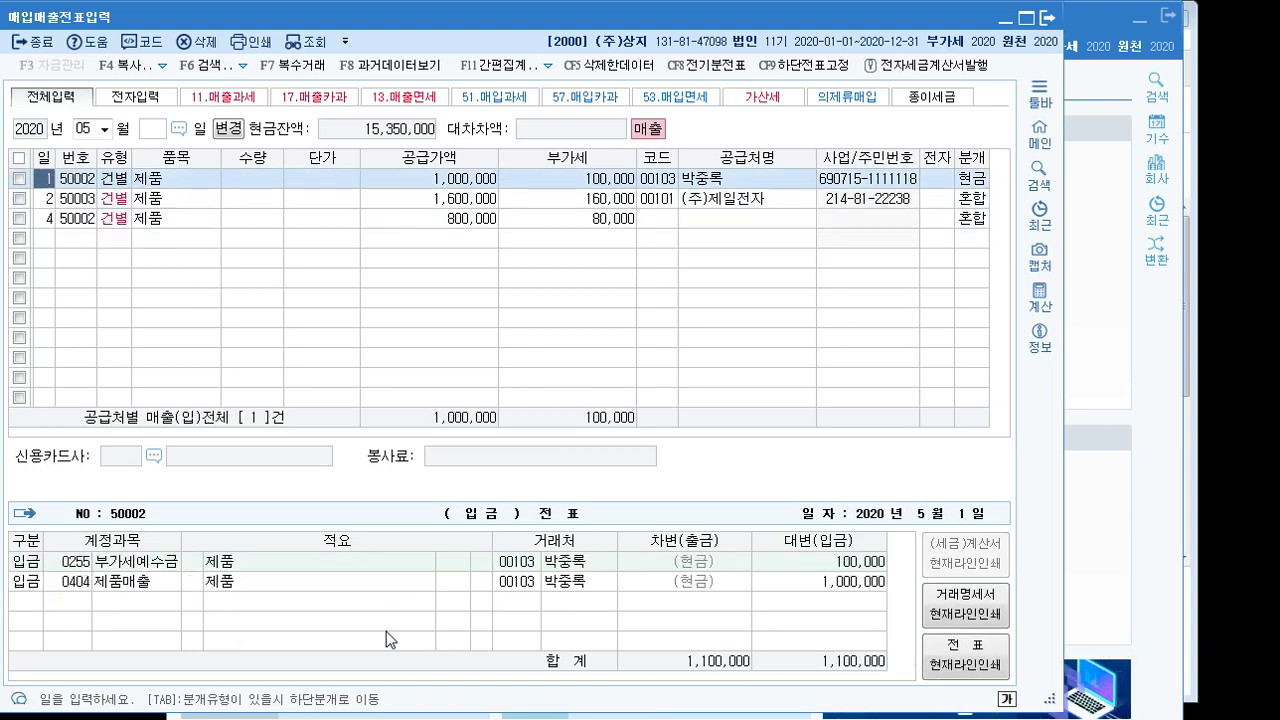
pyautogui.press('Down')
pyautogui.press('Down')
pyautogui.press('Up')
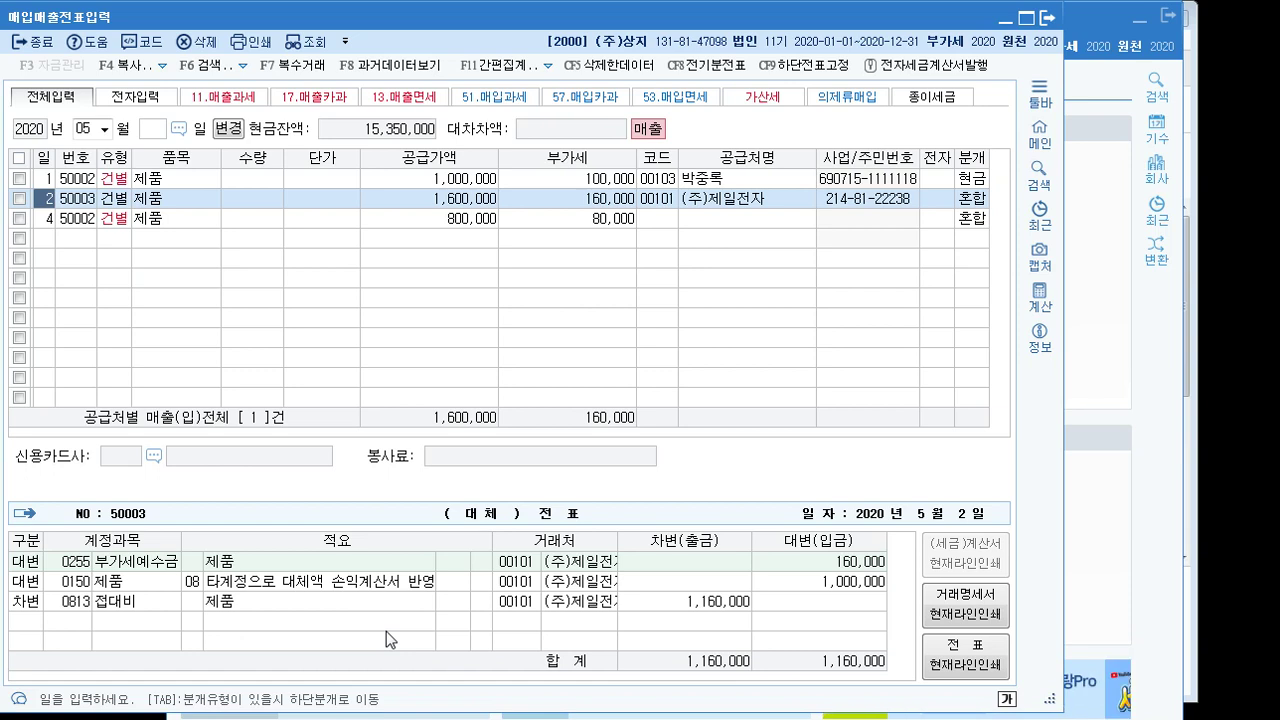
pyautogui.press('Down')
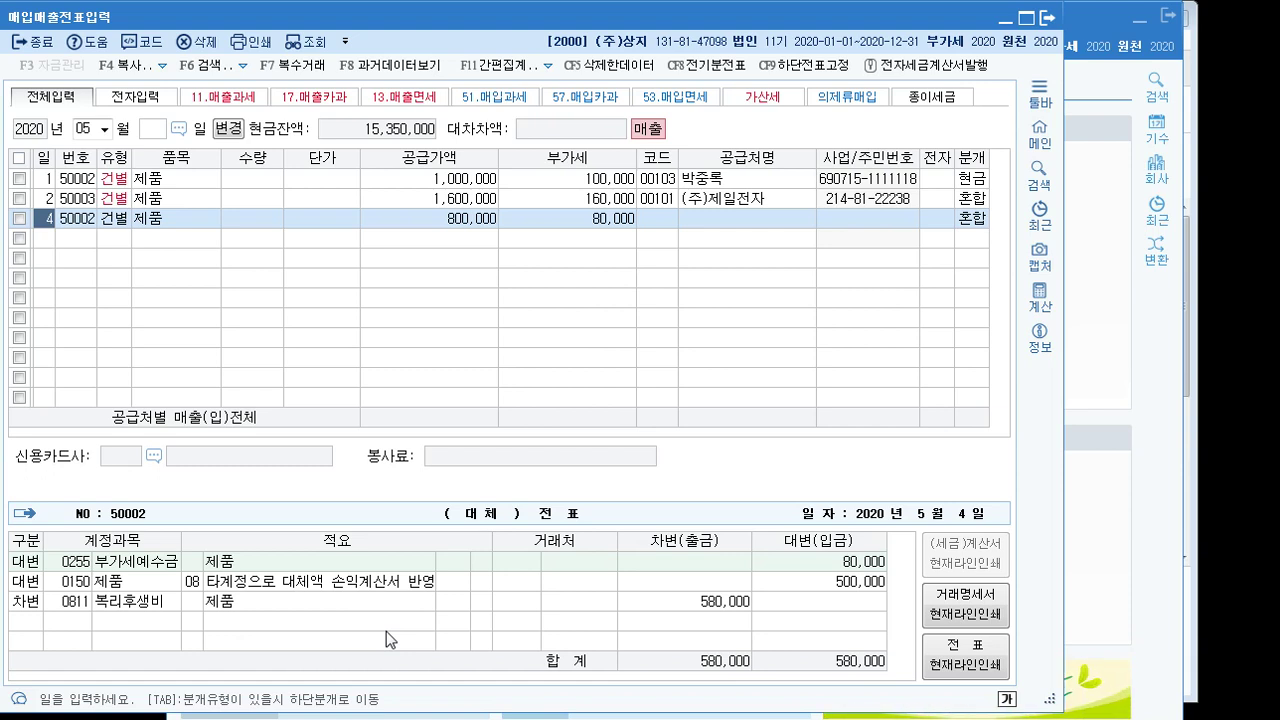
pyautogui.press('Up')
pyautogui.press('Up')
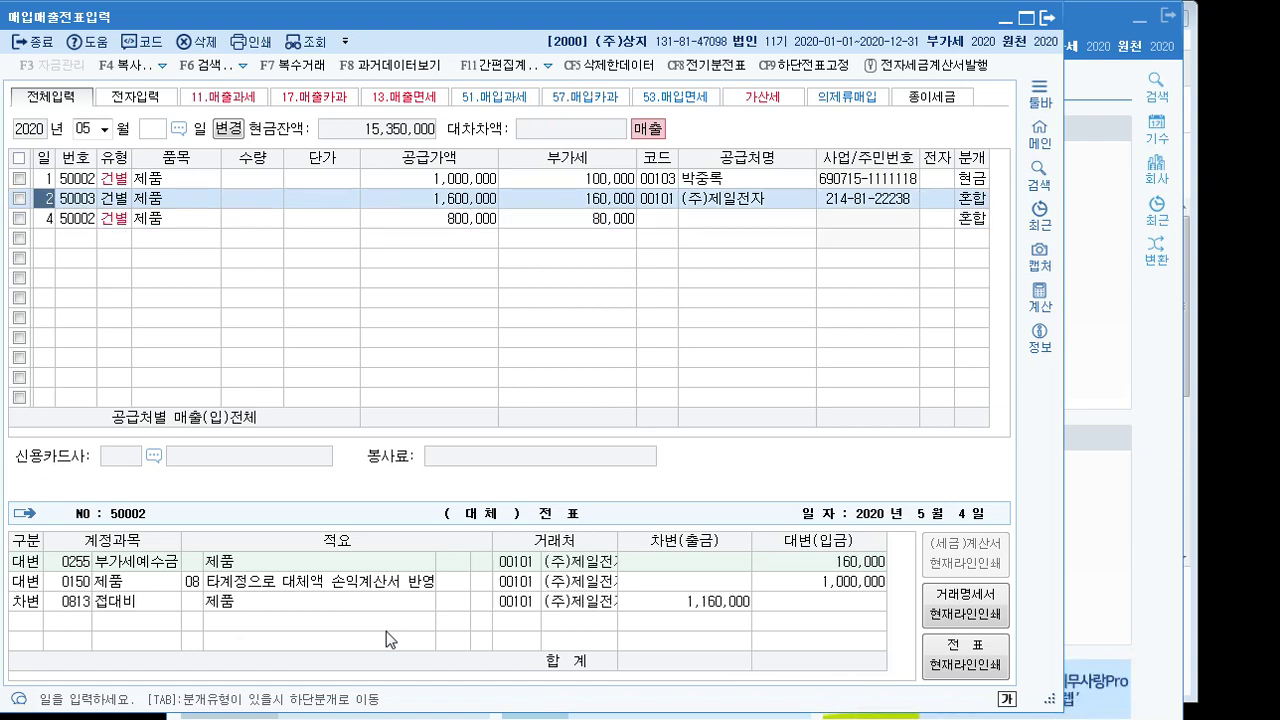
pyautogui.press('Down')
pyautogui.press('Down')
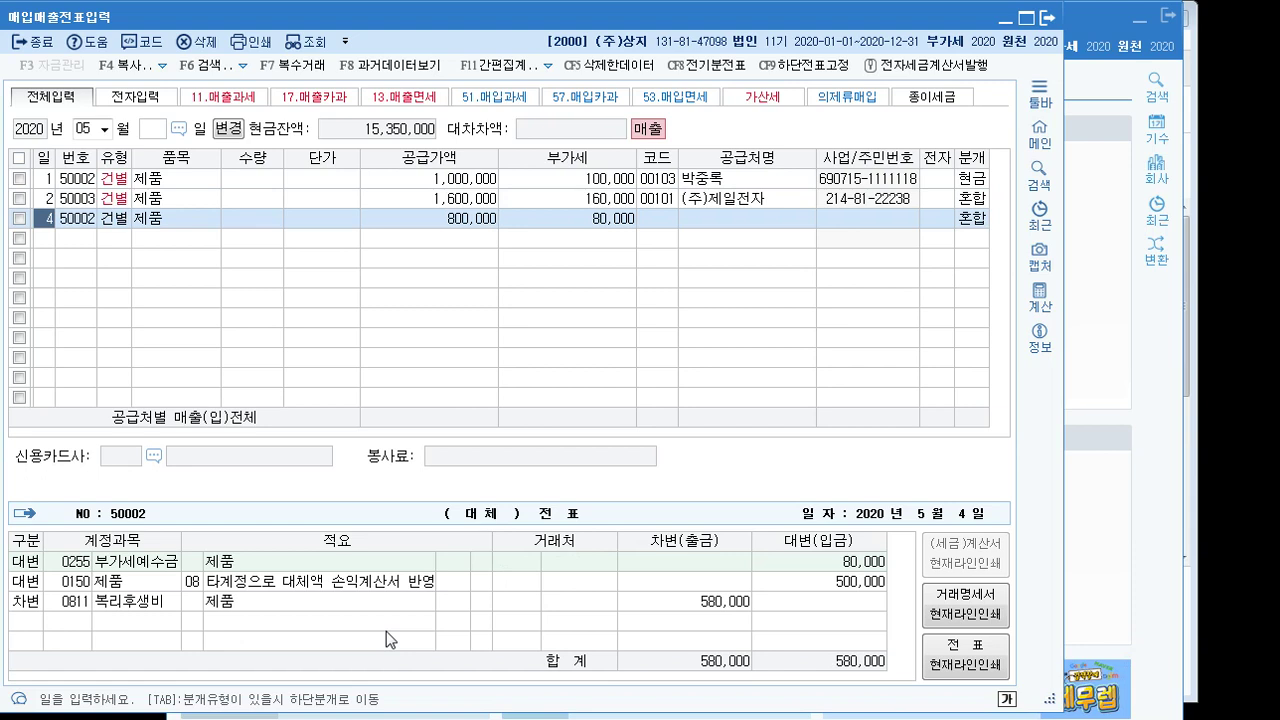
pyautogui.press('Down')
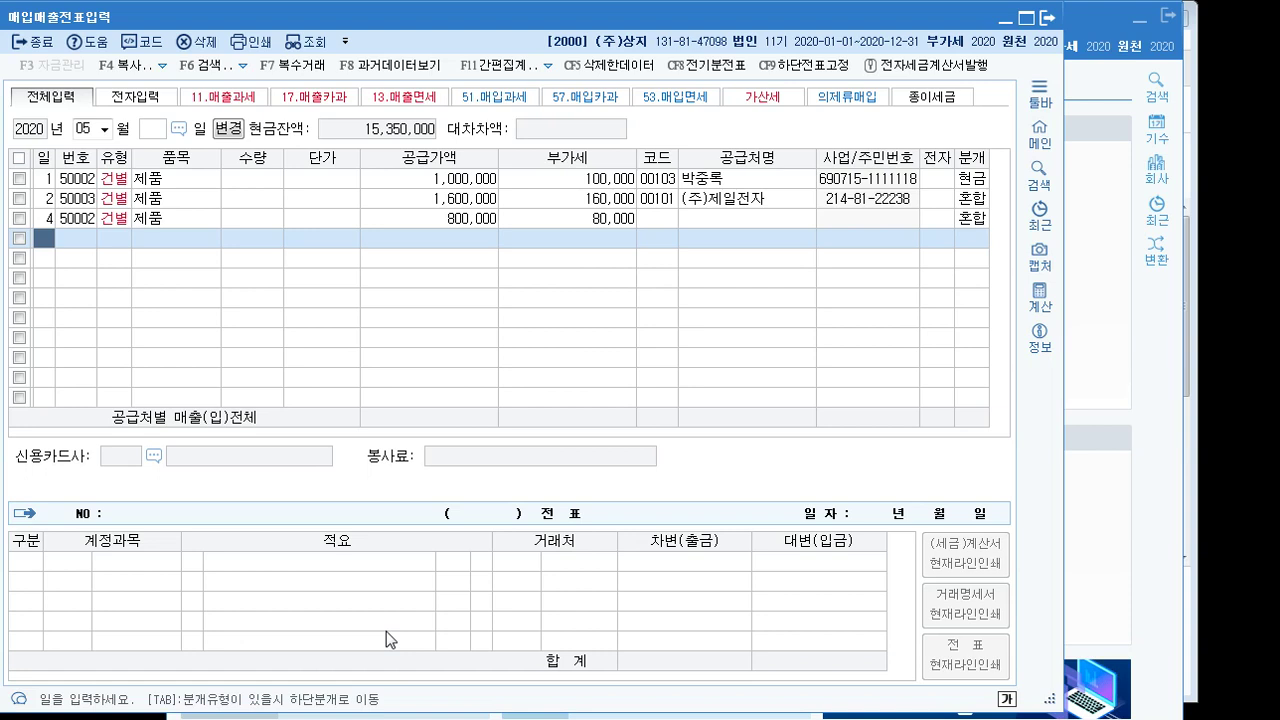
pyautogui.press('Up')
pyautogui.press('Up')
pyautogui.press('Up')
pyautogui.press('Down')
pyautogui.press('Down')
pyautogui.press('Up')
pyautogui.press('Down')
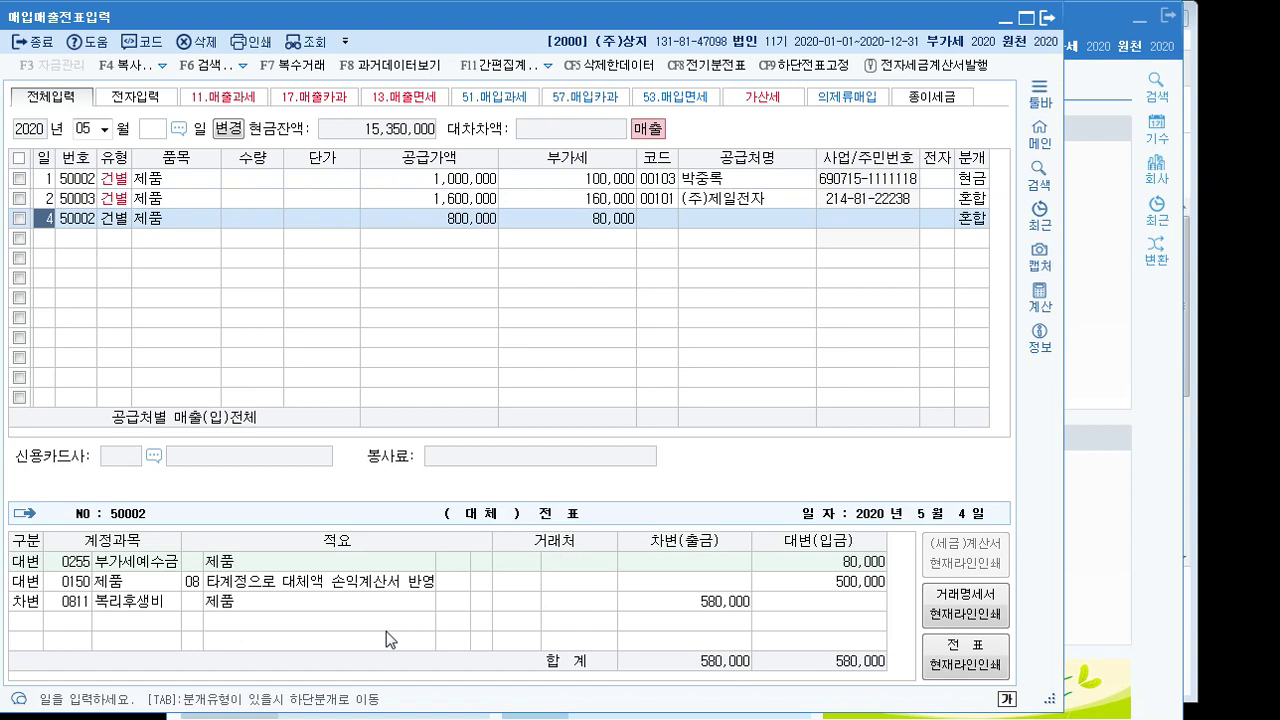
pyautogui.press('Up')
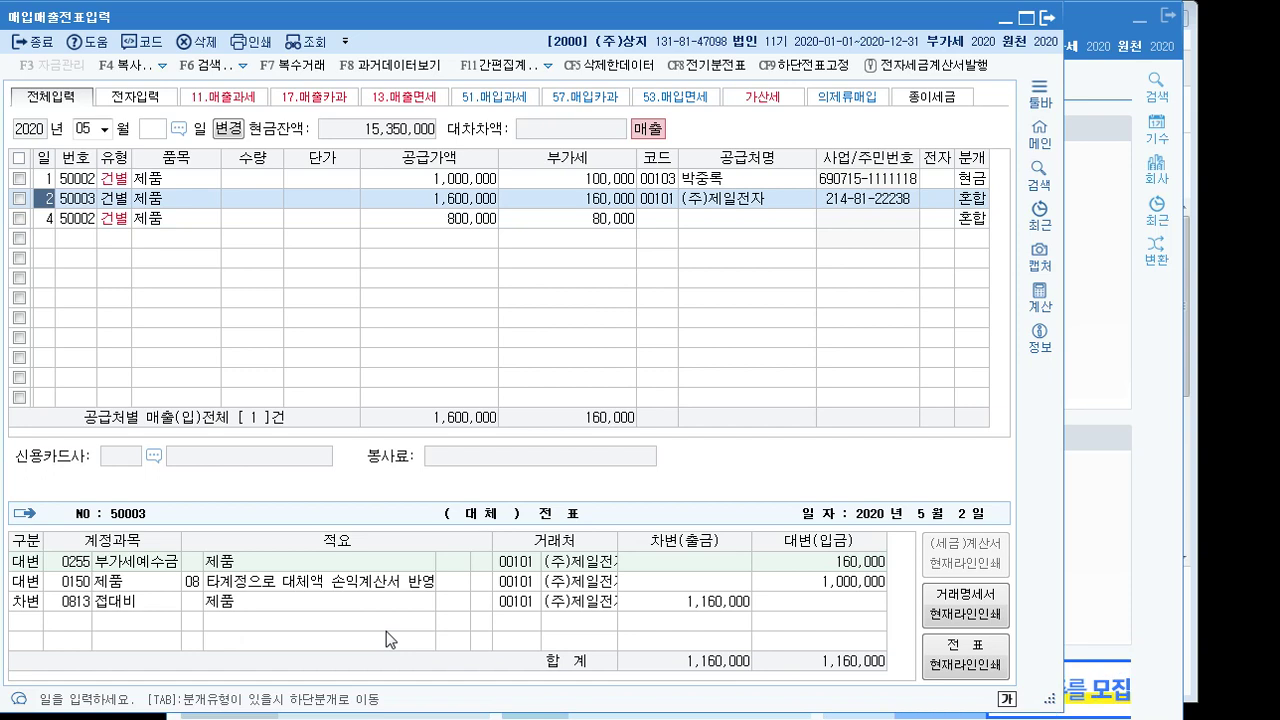
# Step: Examine the day 2 voucher's 부가세 and its 부가세예수금, 제품 and 접대비 journal lines alongside the day 4 부가세
pyautogui.click(610, 218)
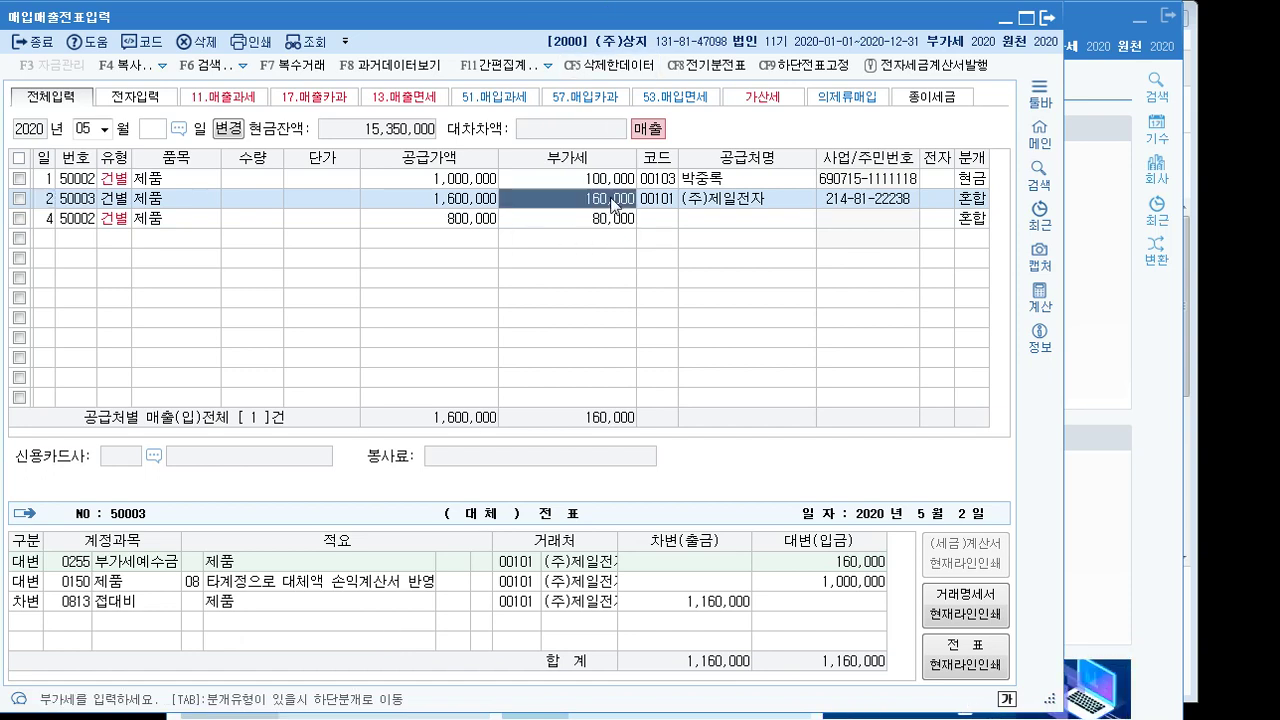
pyautogui.click(603, 217)
pyautogui.click(603, 198)
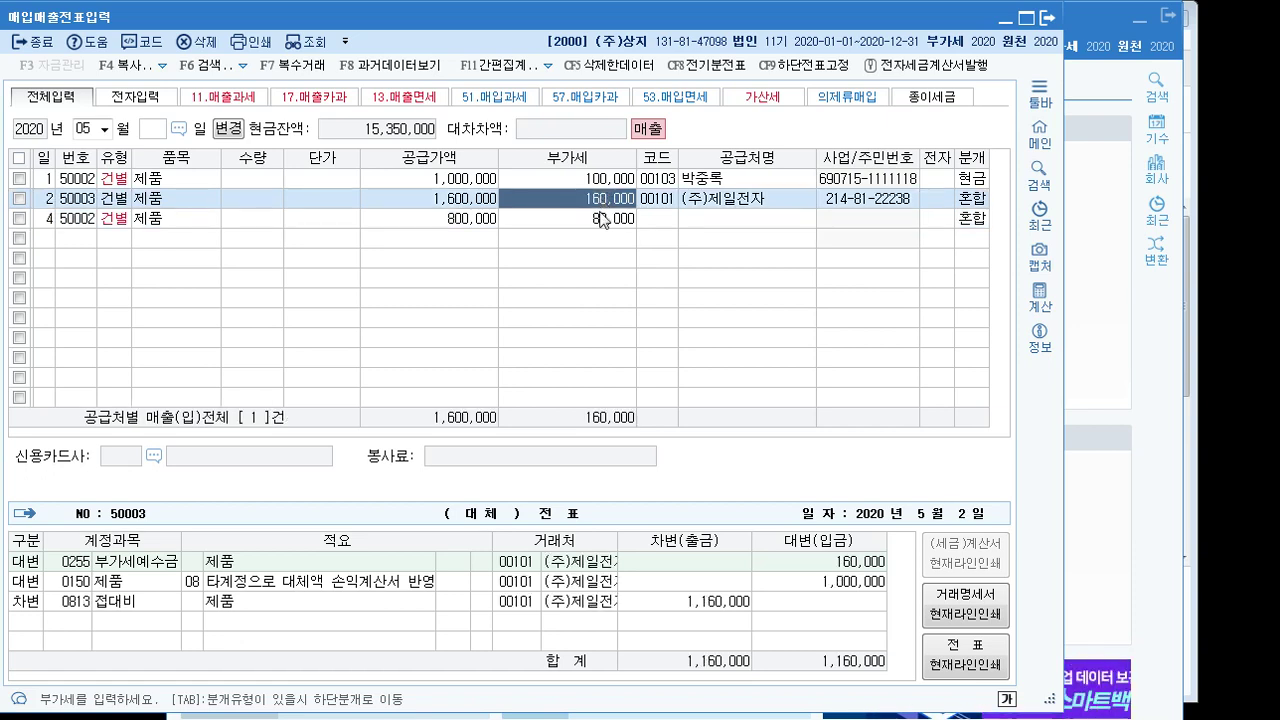
pyautogui.click(603, 217)
pyautogui.click(604, 200)
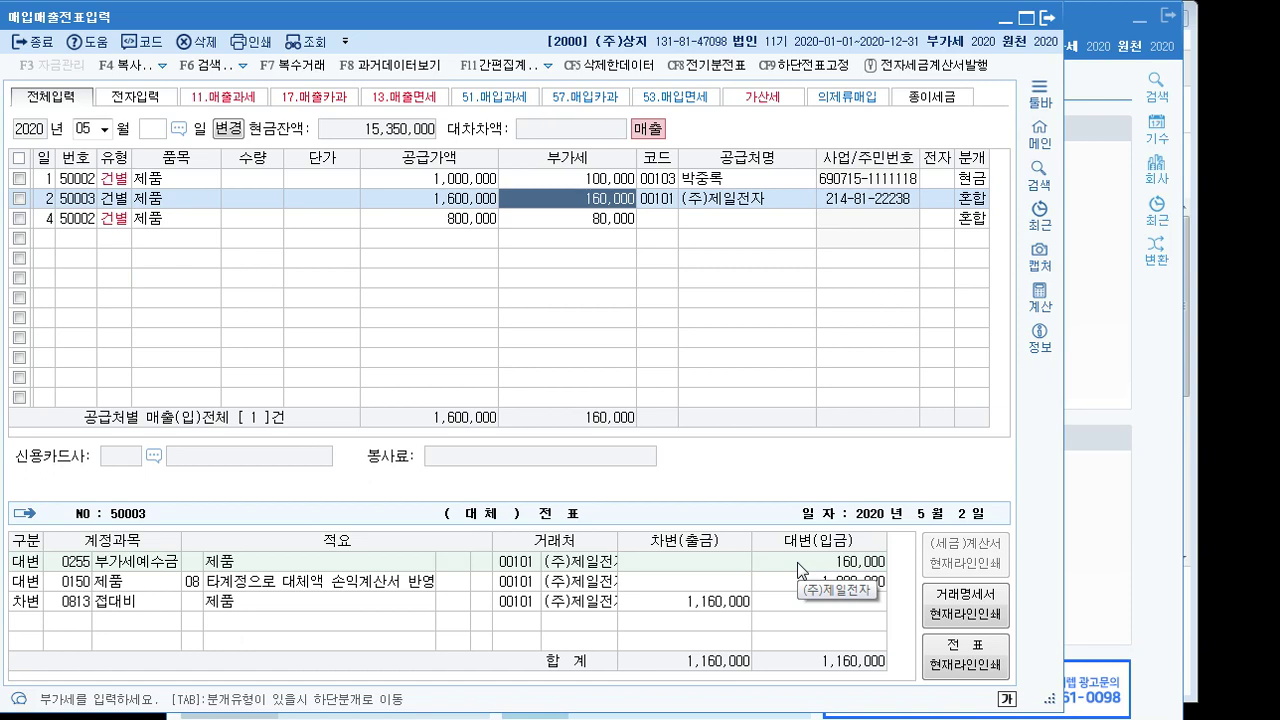
pyautogui.click(823, 561)
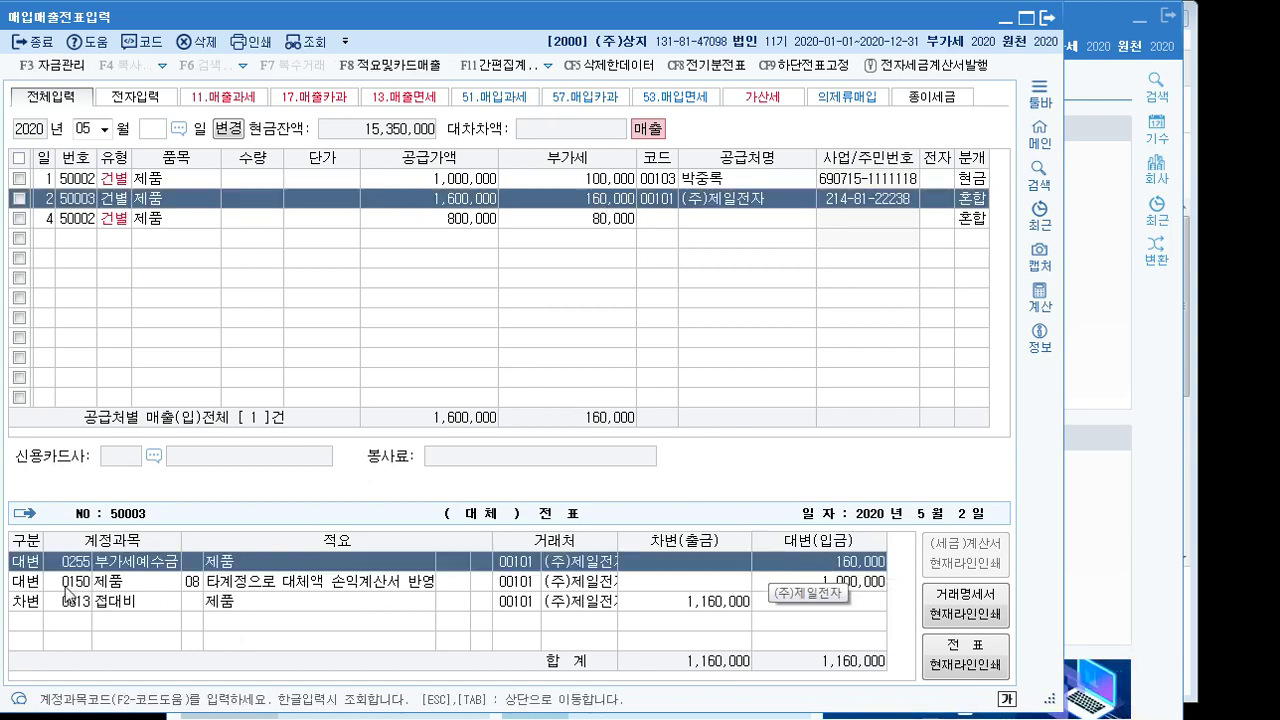
pyautogui.click(128, 590)
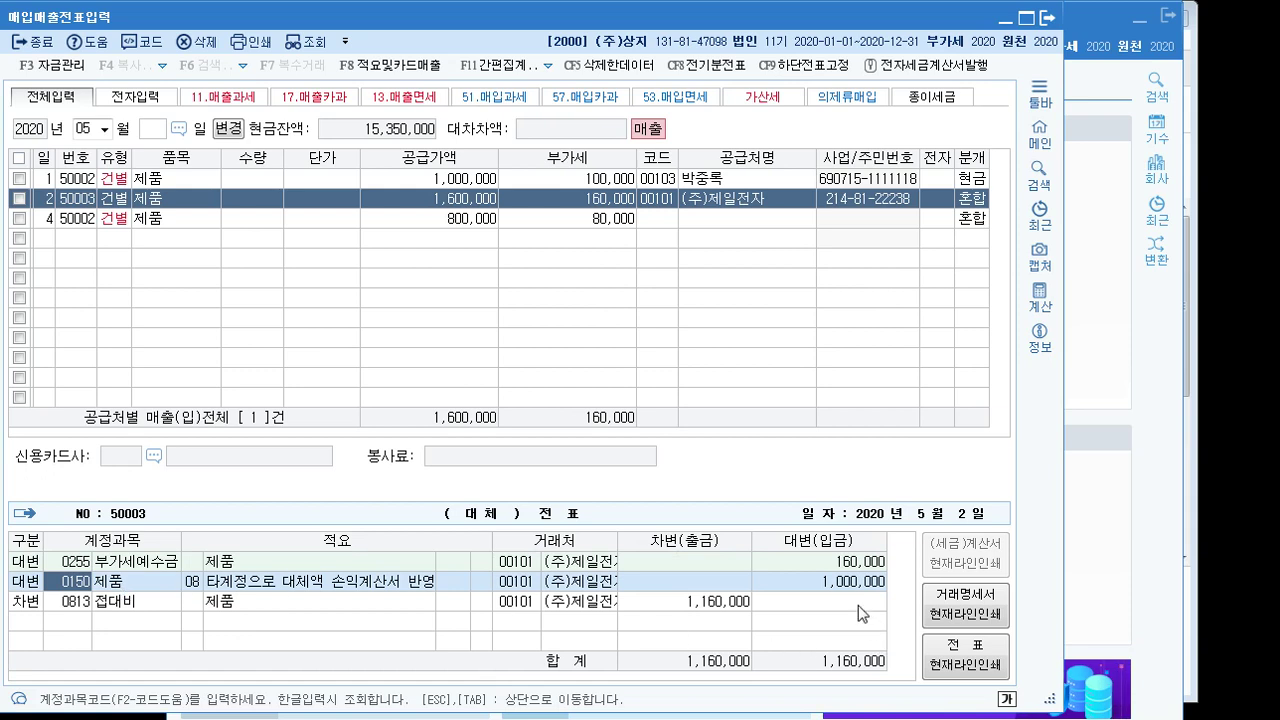
pyautogui.click(856, 581)
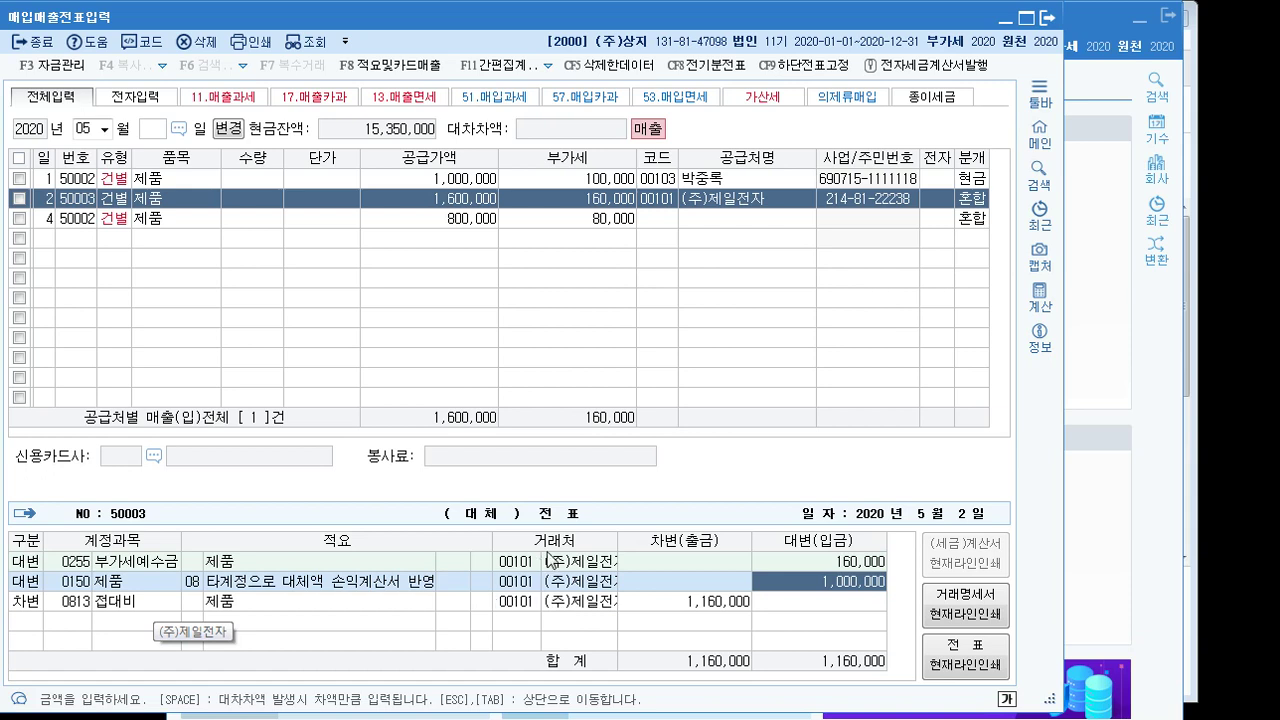
pyautogui.click(148, 608)
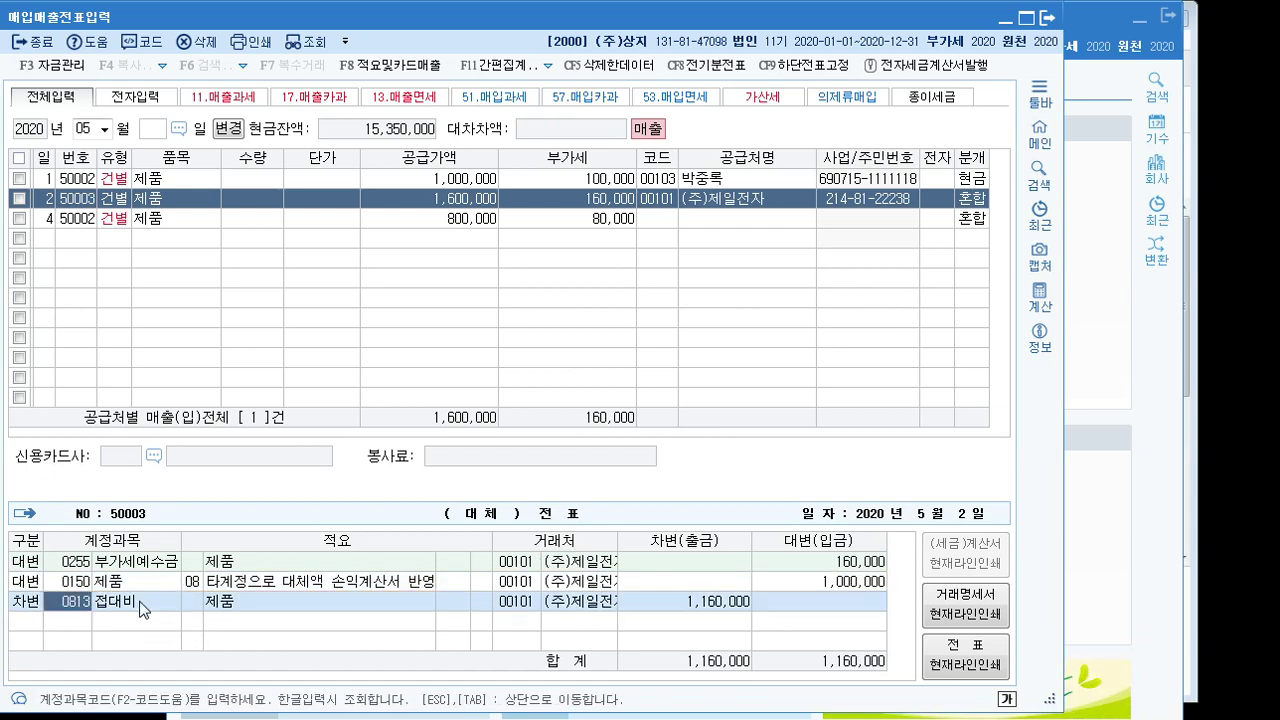
# Step: Examine the 부가세예수금, 제품 and 접대비 lines of the day 2 voucher's journal entry
pyautogui.click(147, 582)
pyautogui.click(150, 568)
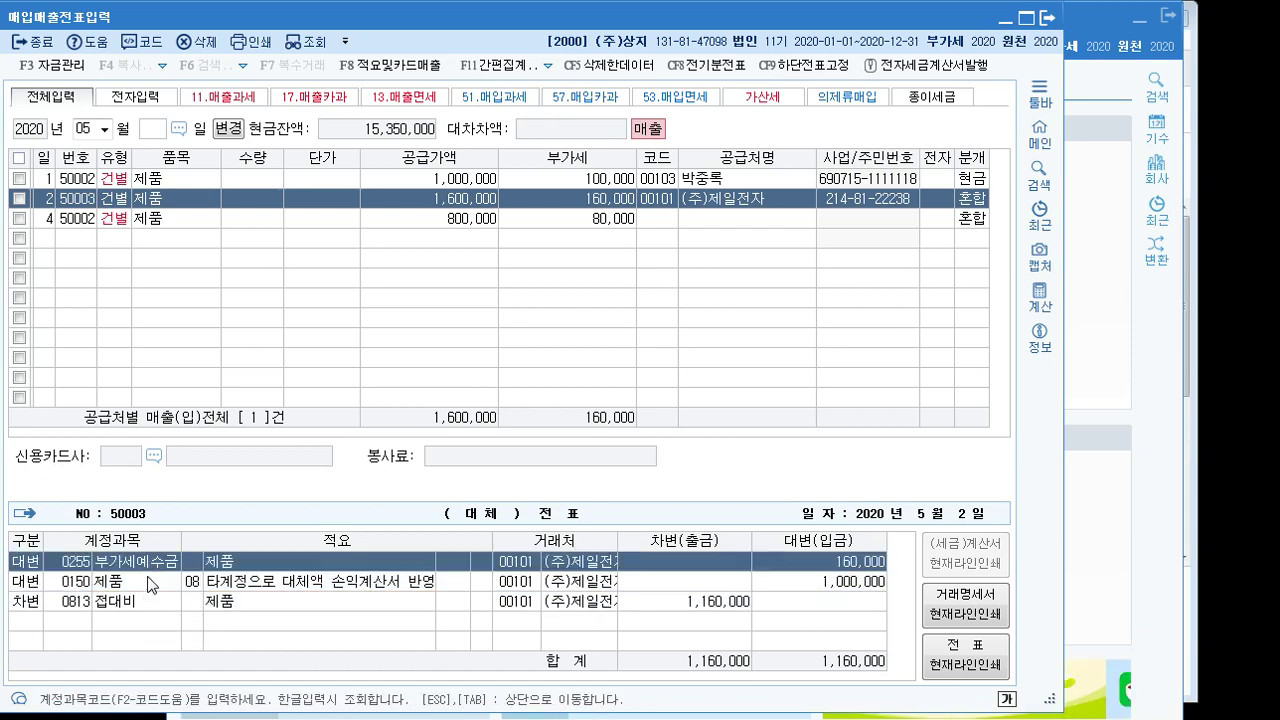
pyautogui.click(148, 583)
pyautogui.click(148, 602)
pyautogui.click(147, 583)
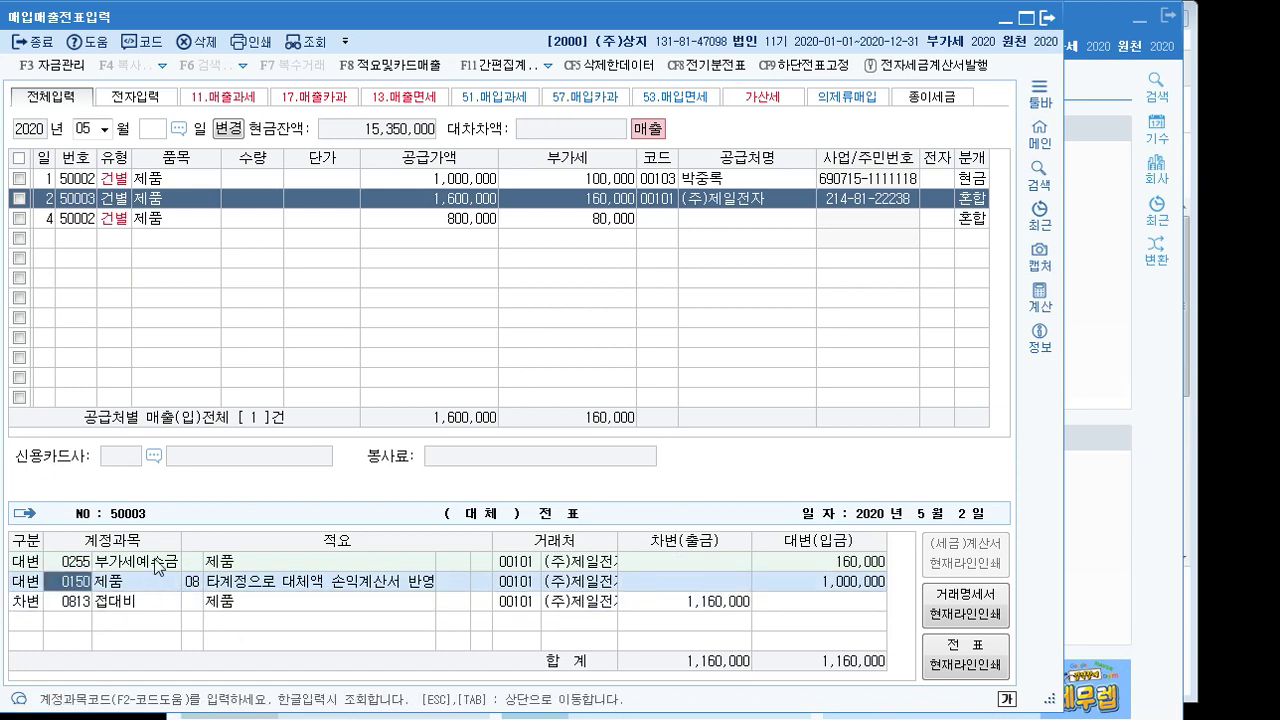
pyautogui.press('Up')
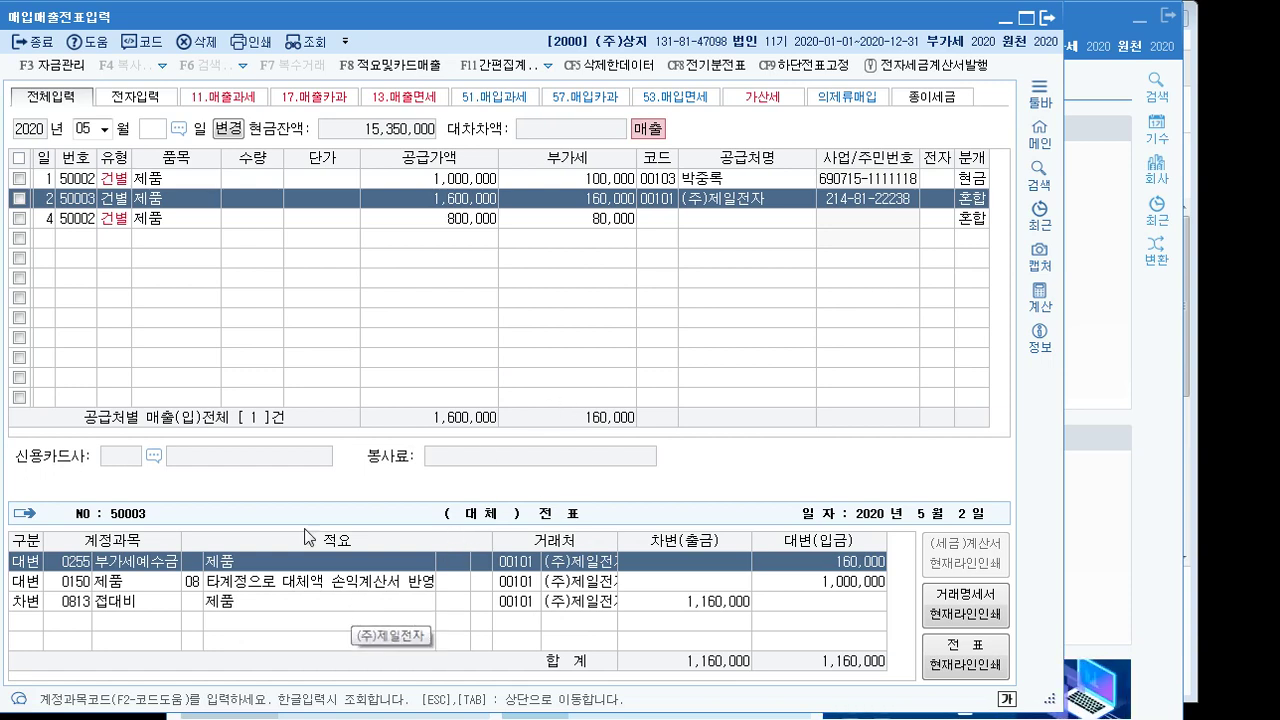
# Step: Go over the day 1, 2 and 4 건별 voucher rows, comparing the day 2 and day 4 transactions
pyautogui.click(173, 181)
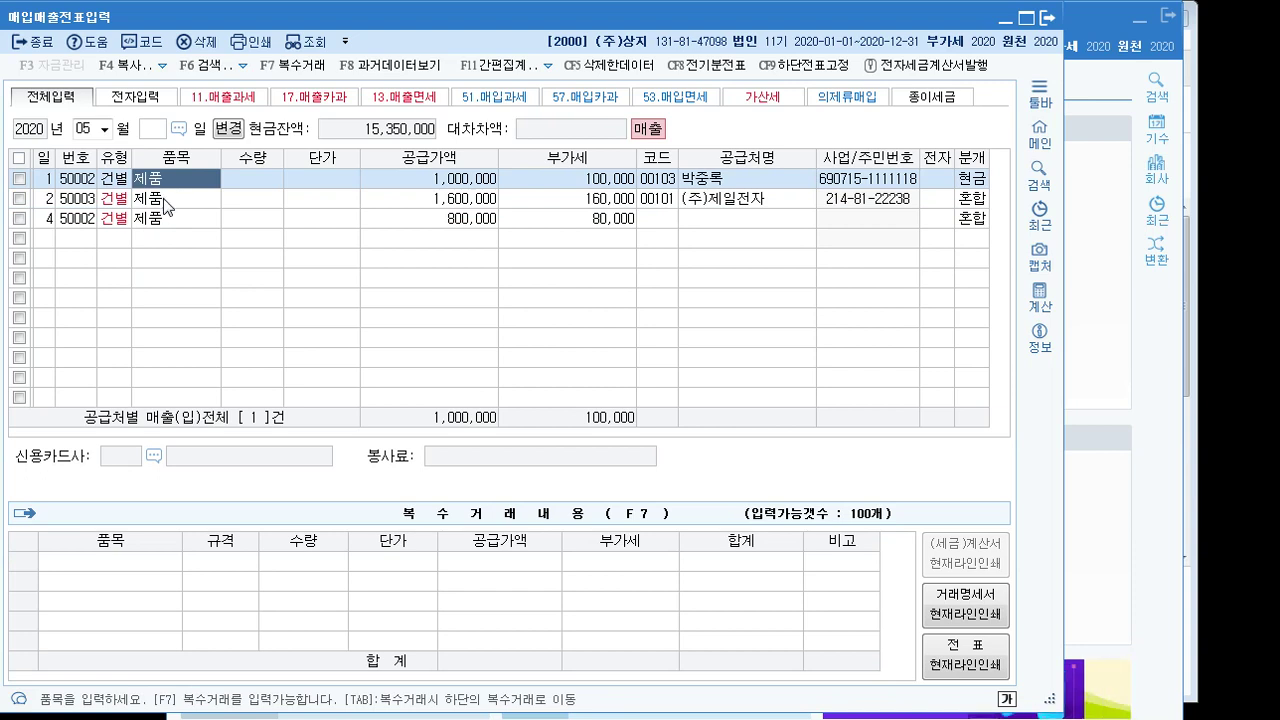
pyautogui.press('Down')
pyautogui.press('Down')
pyautogui.click(164, 195)
pyautogui.click(163, 216)
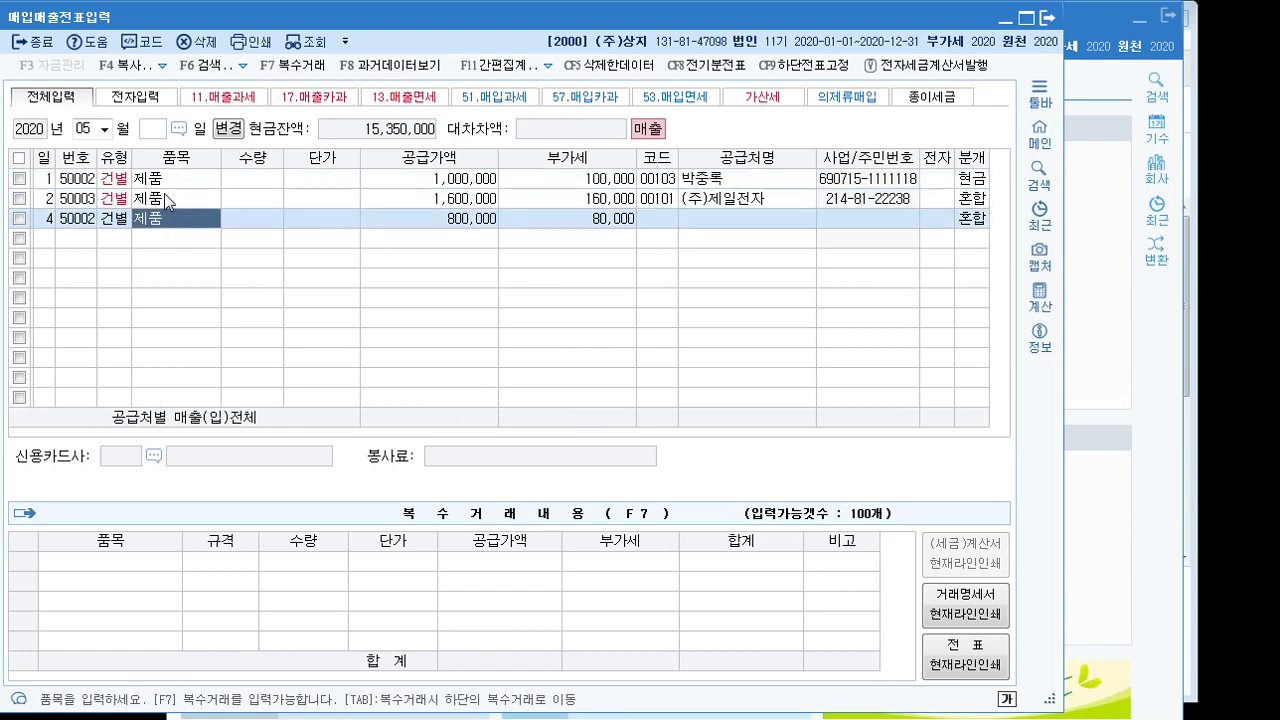
pyautogui.click(165, 195)
pyautogui.click(165, 217)
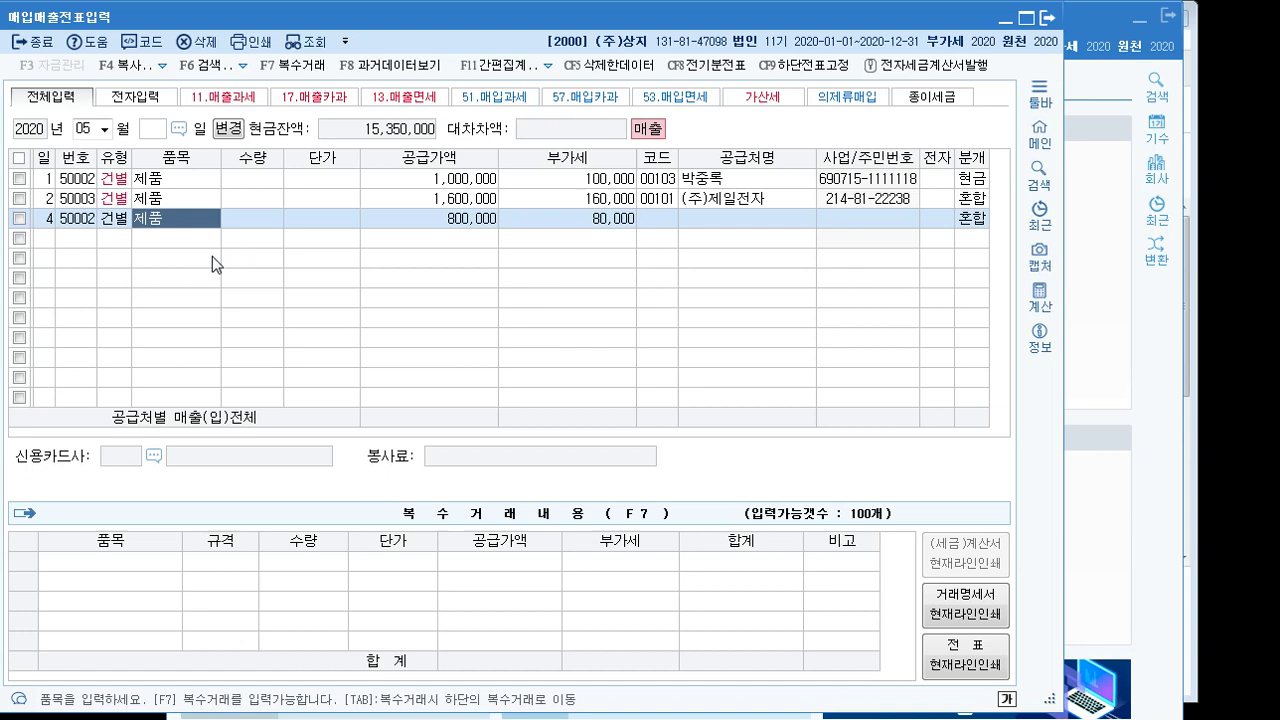
# Step: Select the empty voucher row below day 4, then read the 수출매출 실무문제 for May 10 in the textbook PDF in Acrobat Reader
pyautogui.click(53, 247)
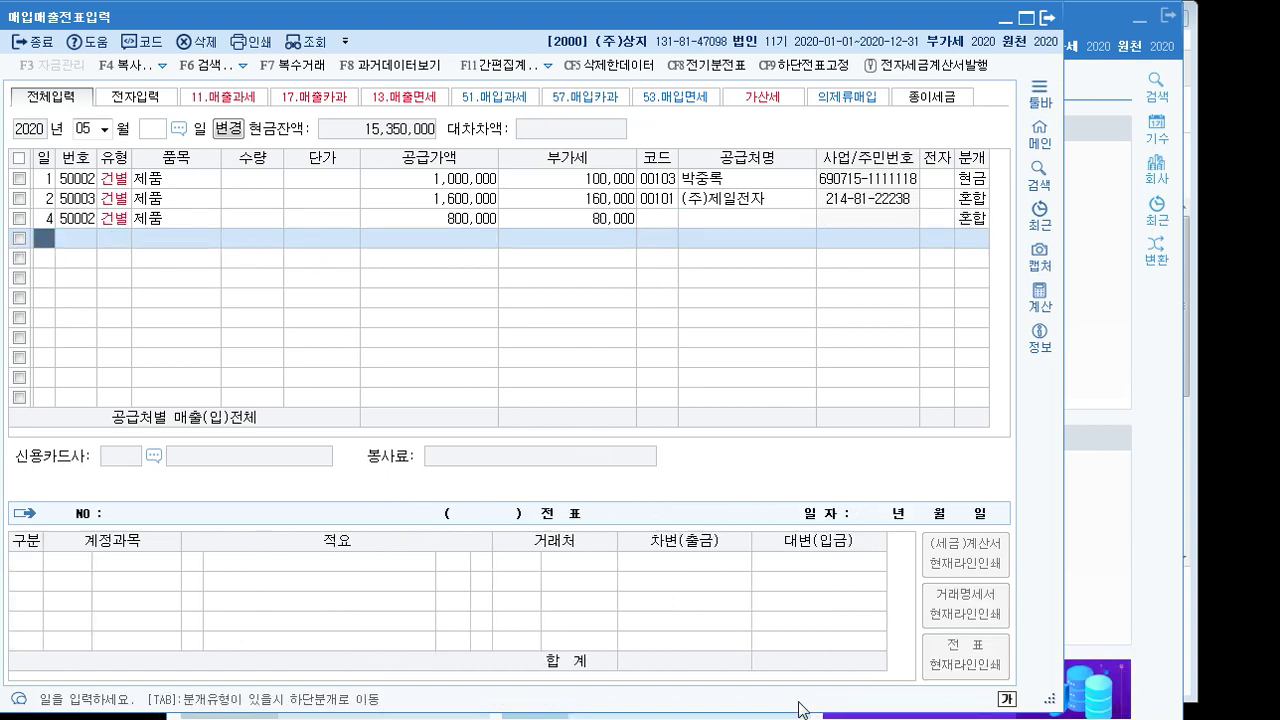
pyautogui.click(650, 718)
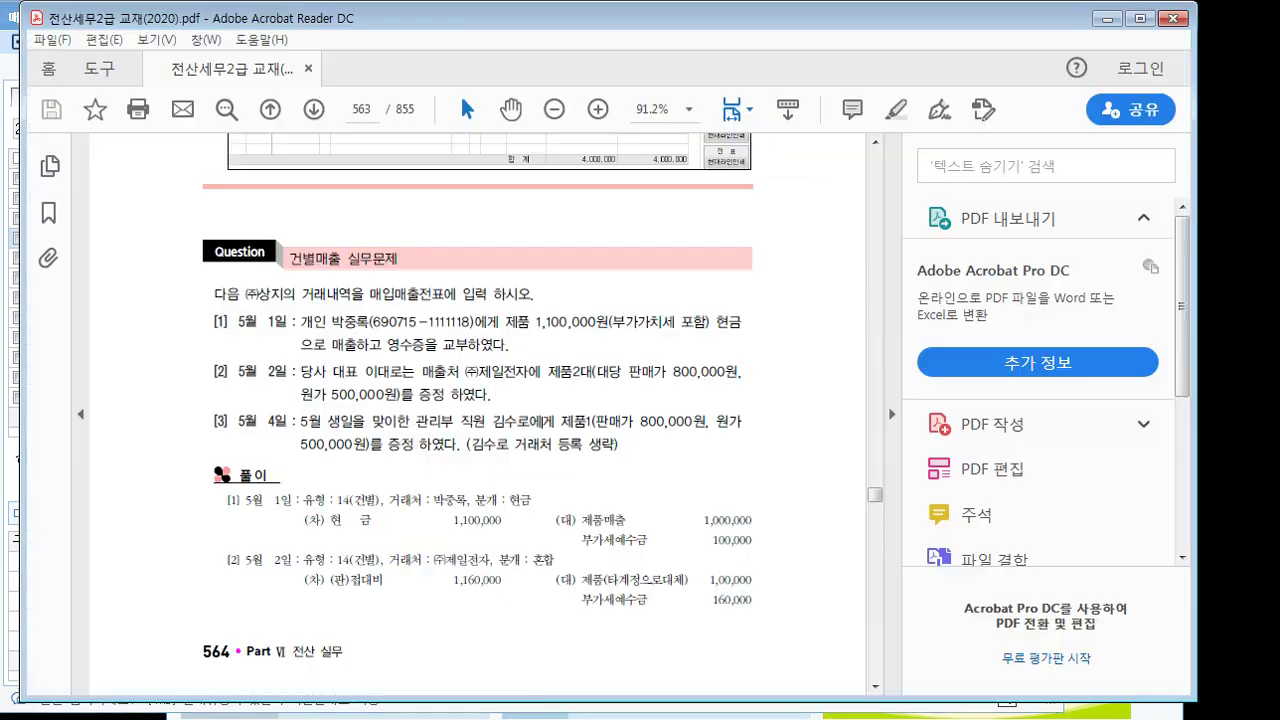
pyautogui.scroll(-5, 537, 503)
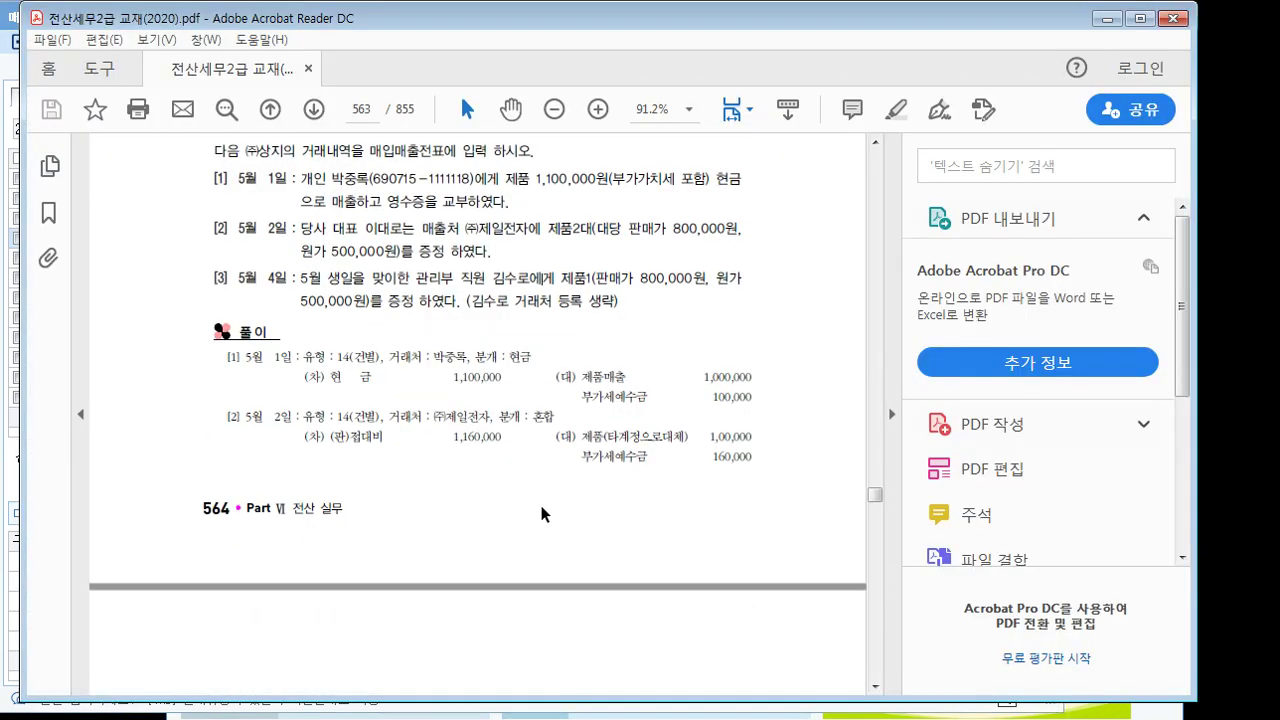
pyautogui.scroll(-5, 540, 507)
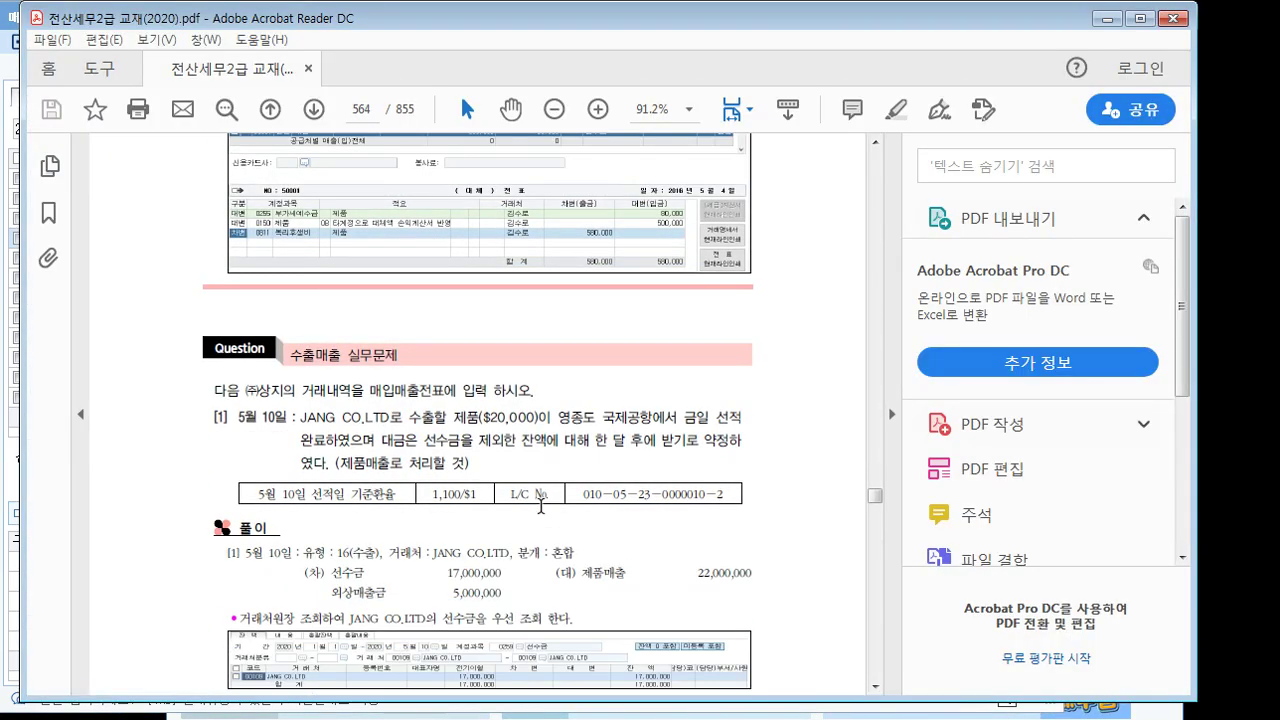
pyautogui.scroll(-2, 372, 406)
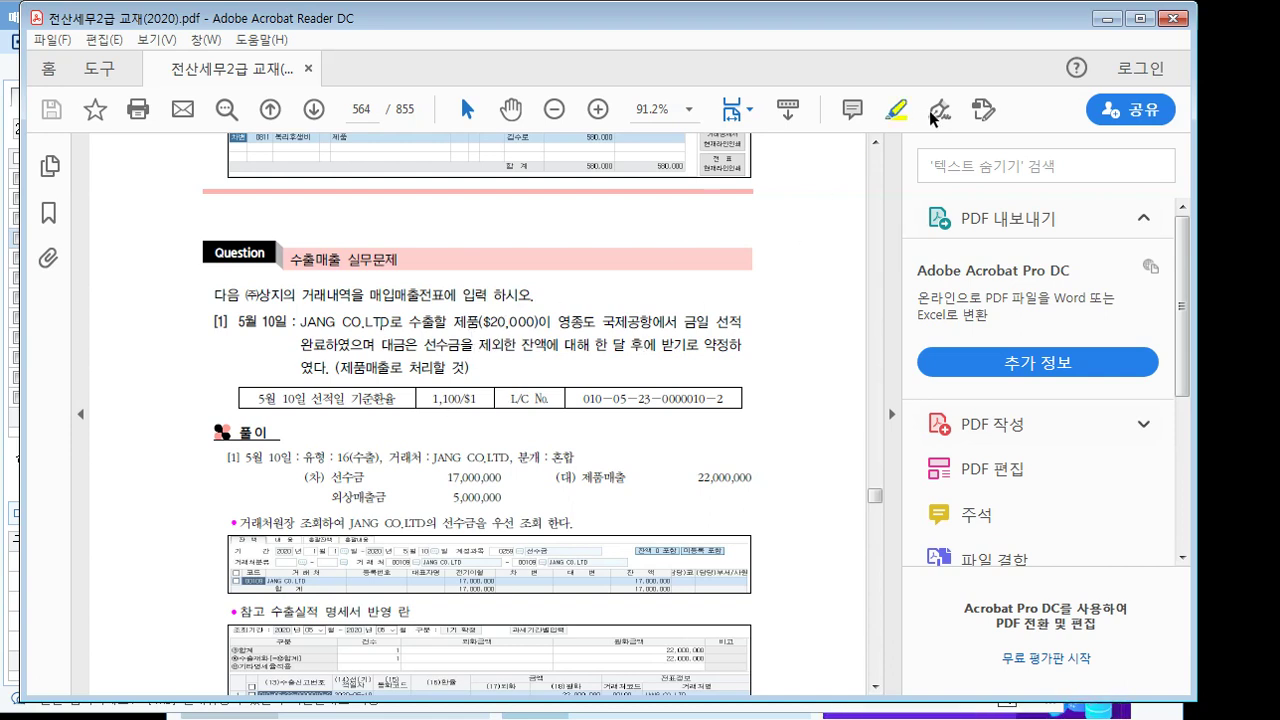
# Step: Clear the textbook and KcLep windows from the desktop and open the recent presentation 전산세무(강의안) in PowerPoint
pyautogui.click(1104, 20)
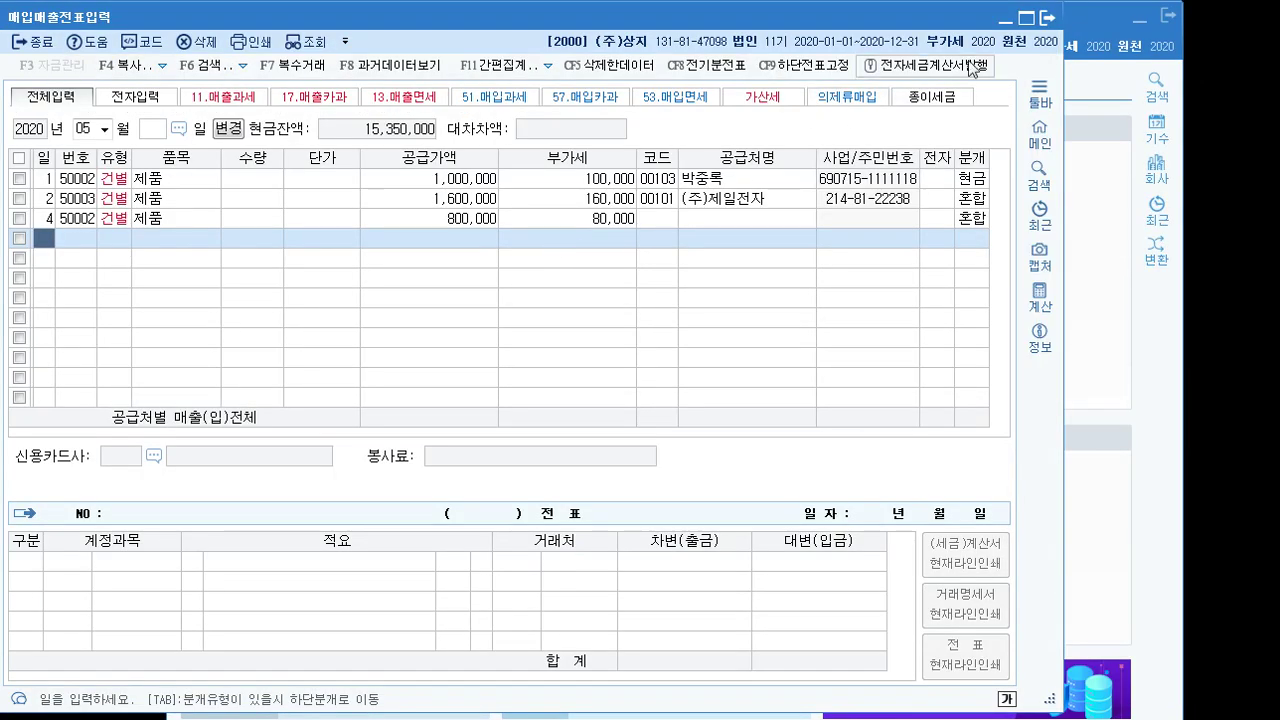
pyautogui.click(1047, 18)
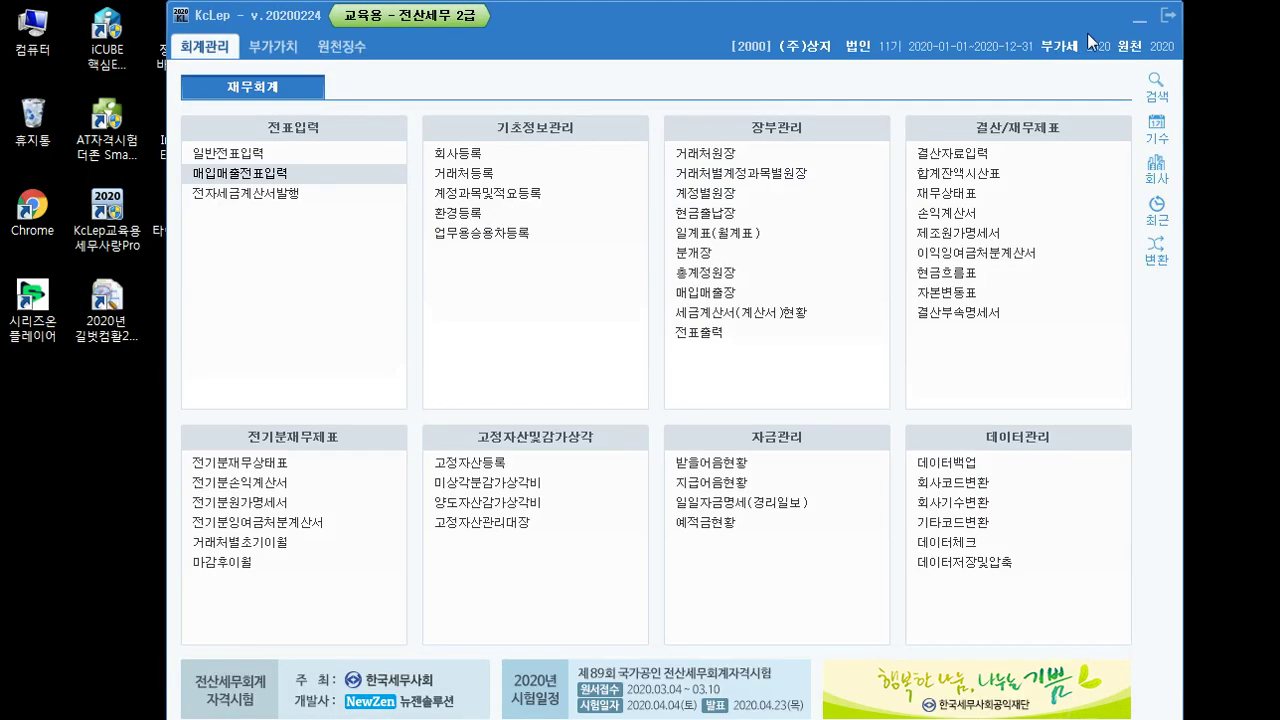
pyautogui.click(1139, 20)
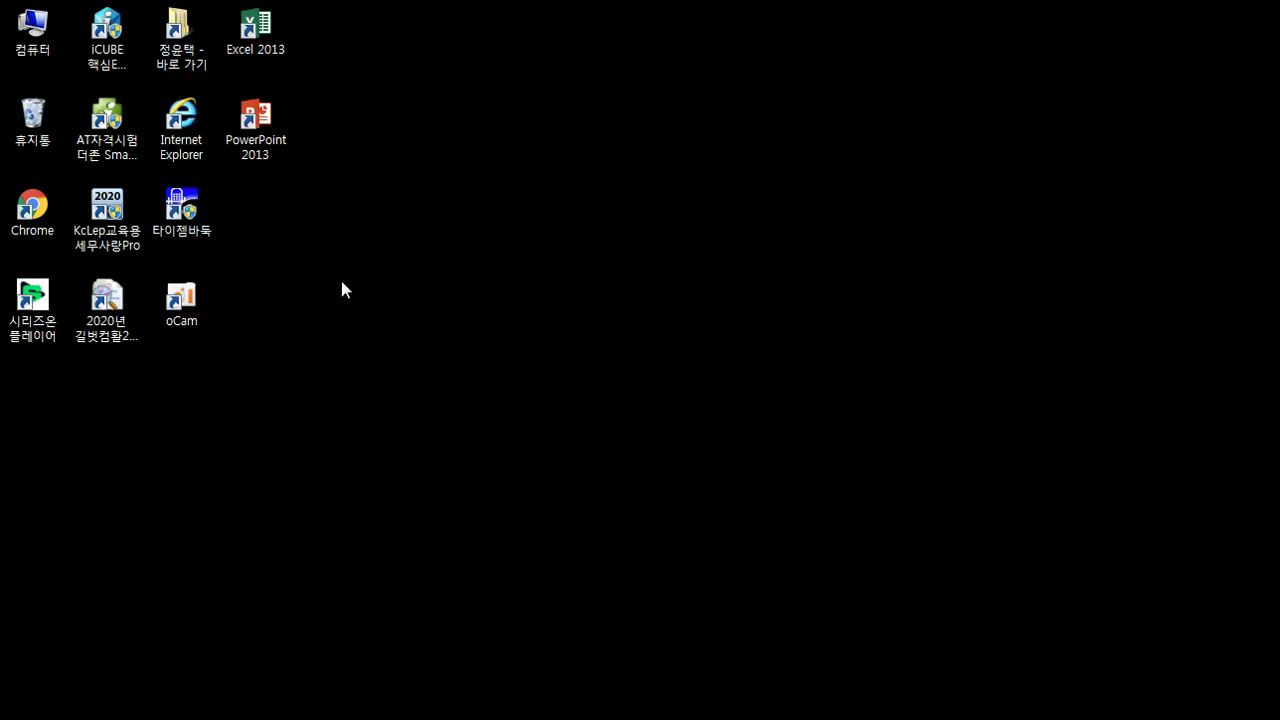
pyautogui.doubleClick(255, 122)
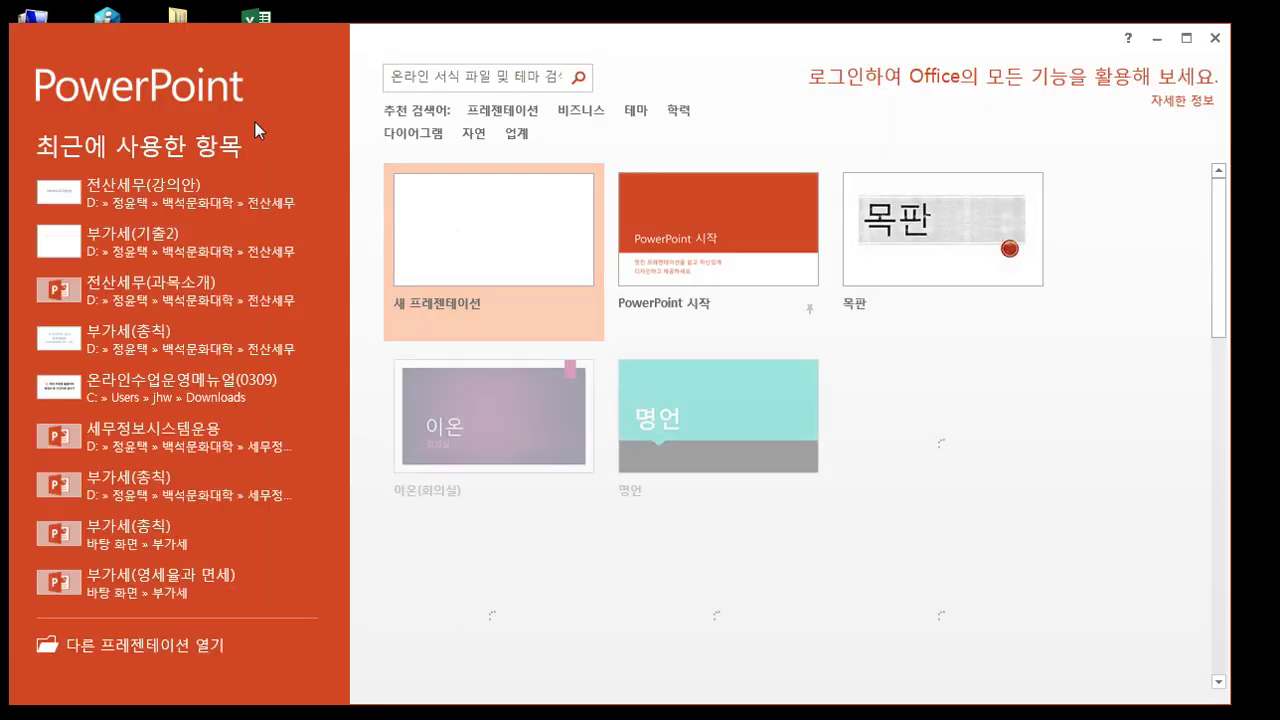
pyautogui.click(136, 190)
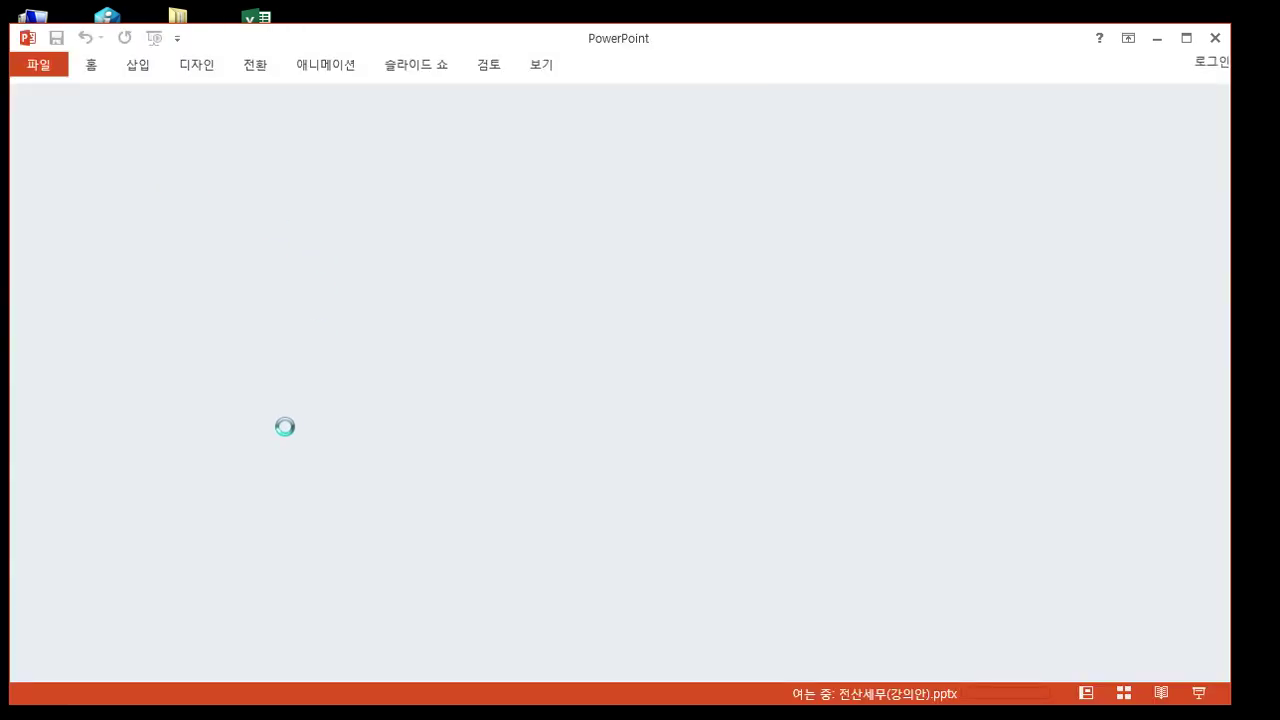
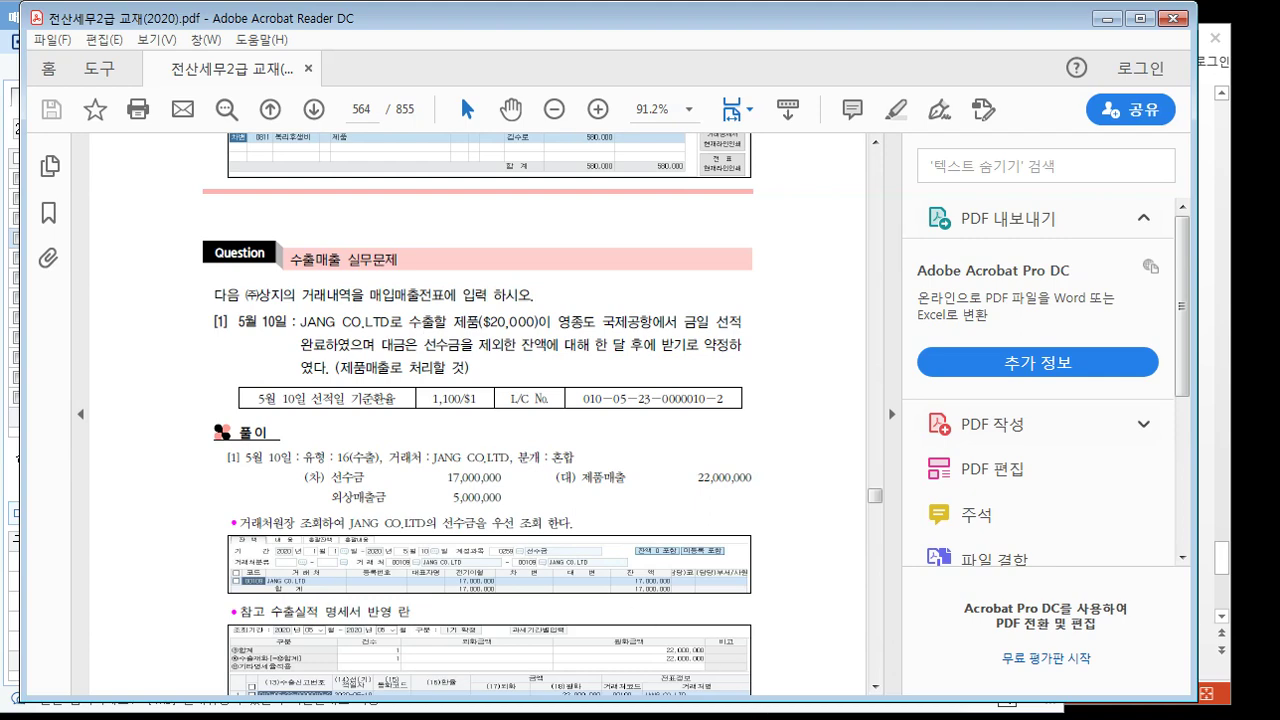
# Step: Switch to KcLep's 매입매출전표입력 and start a day 10 voucher with type 16 수출 and item 제품
pyautogui.hotkey('alt', 'Tab')
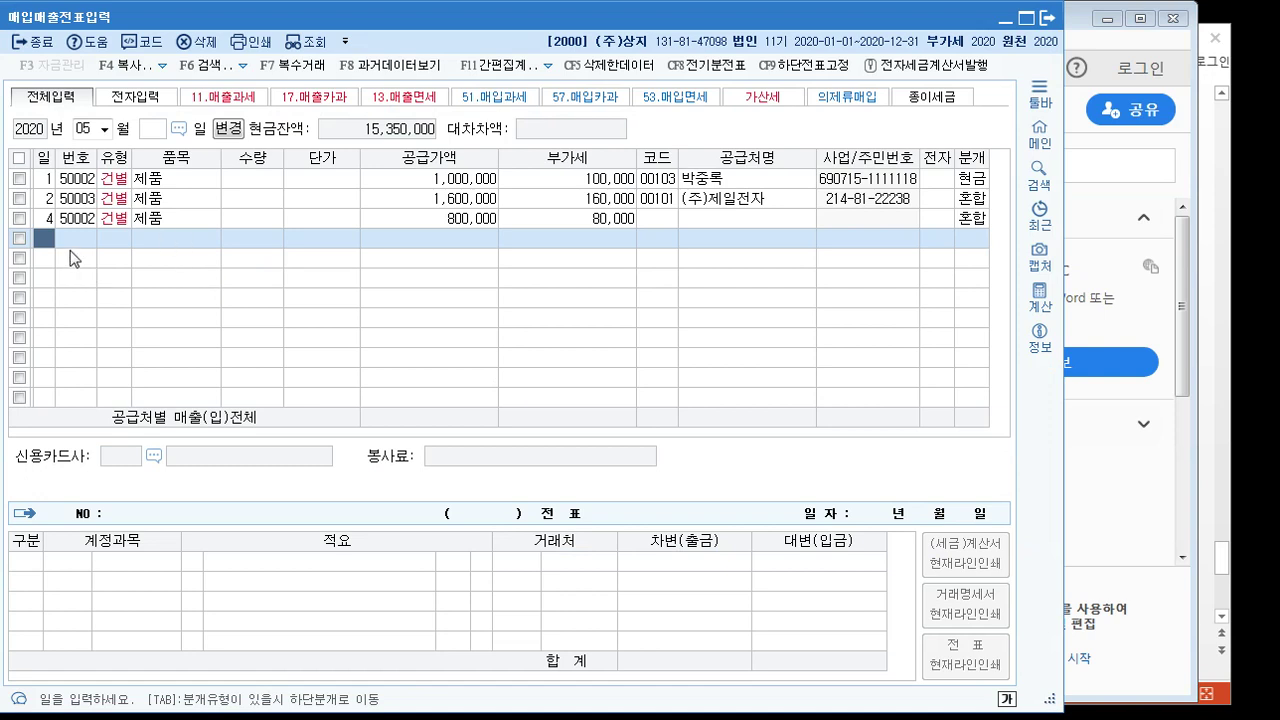
pyautogui.write('10')
pyautogui.press('Return')
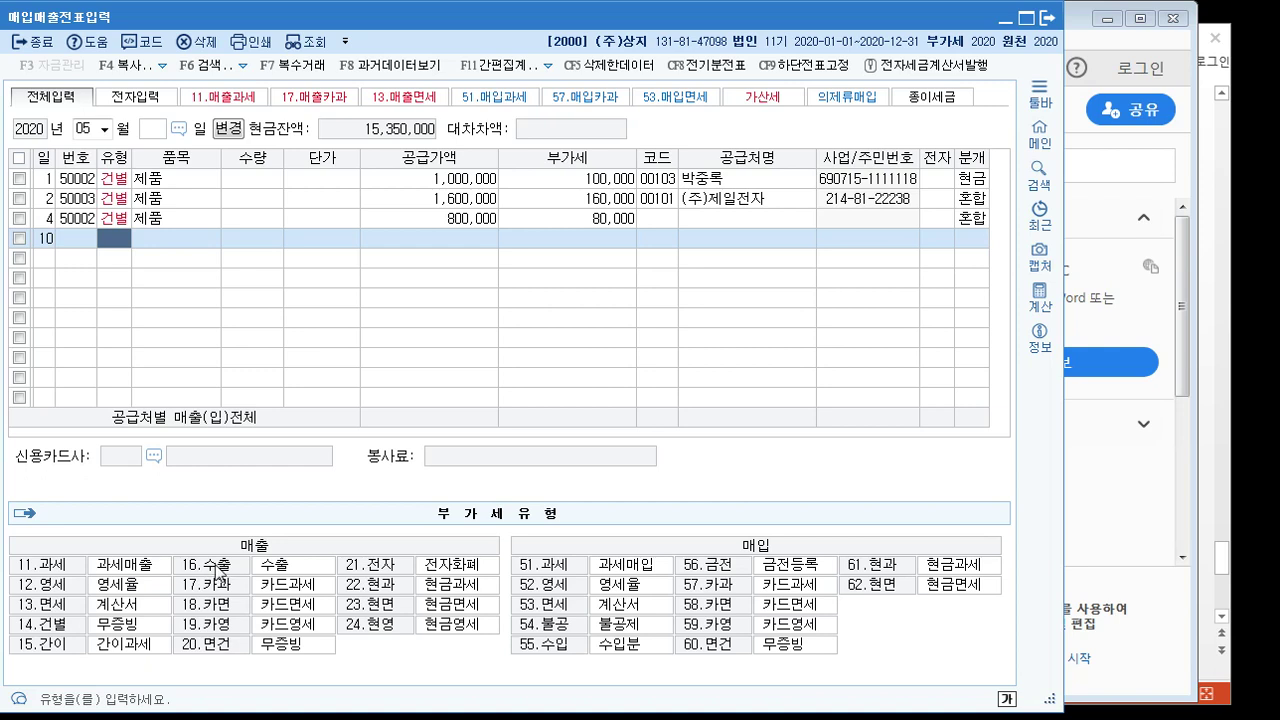
pyautogui.write('16')
pyautogui.press('Return')
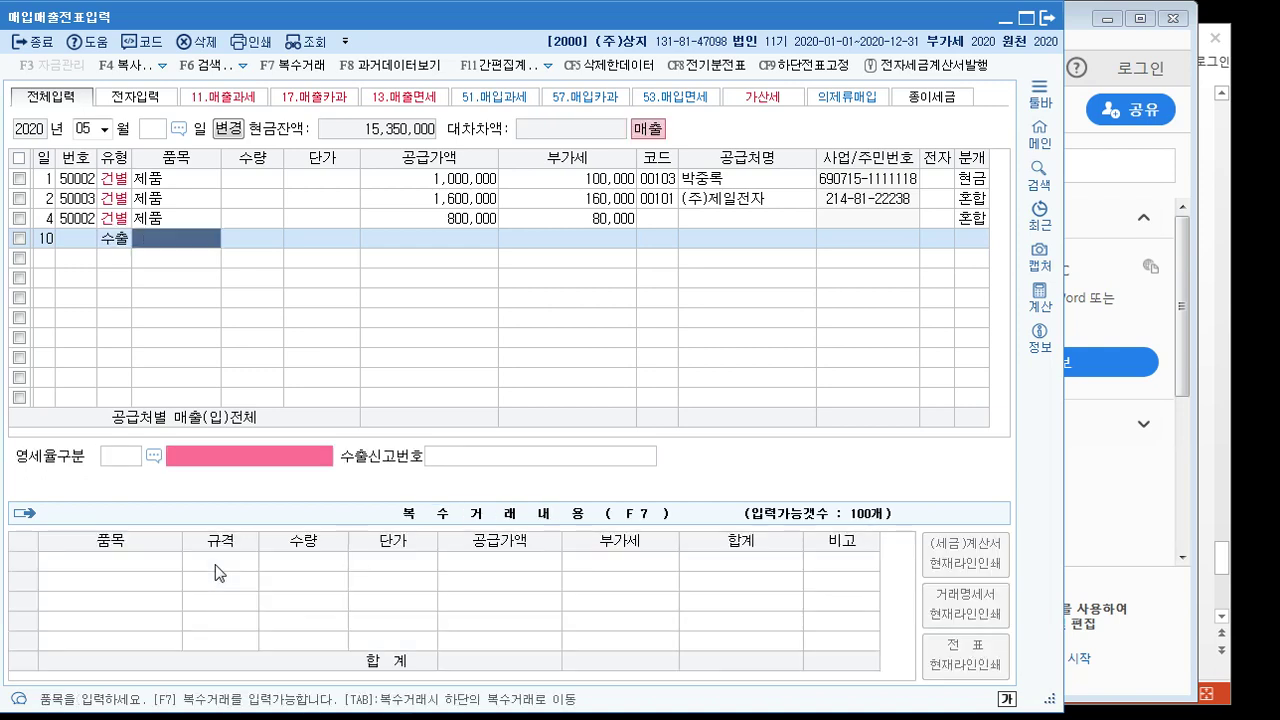
pyautogui.write('제품')
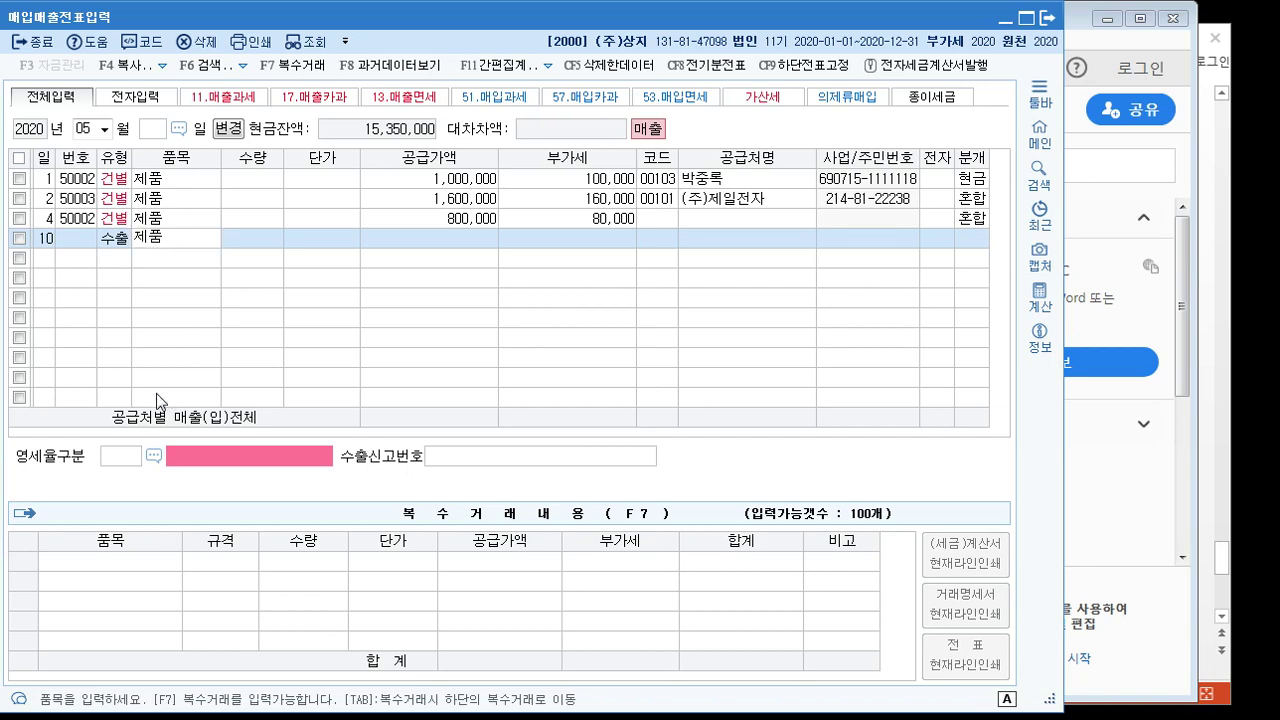
# Step: Leave 수량 and 단가 blank on the day 10 export voucher and enter 22,000,000 as its 공급가액
pyautogui.click(154, 459)
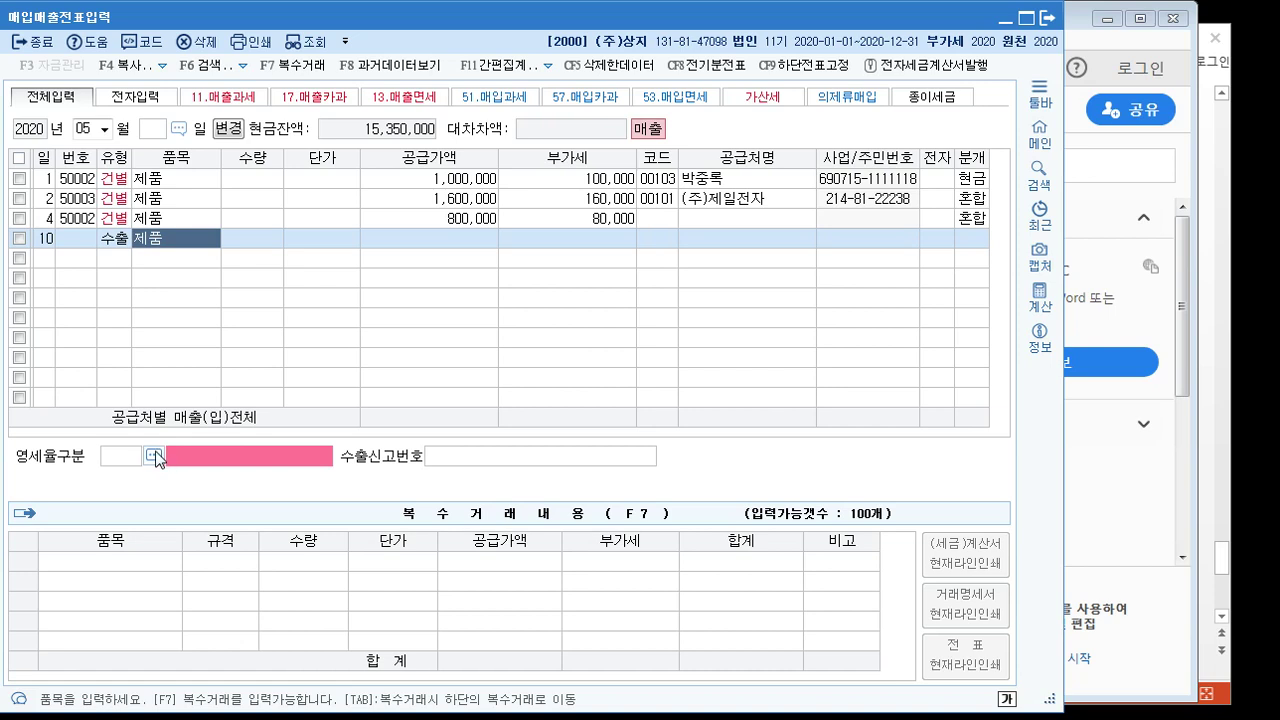
pyautogui.click(116, 238)
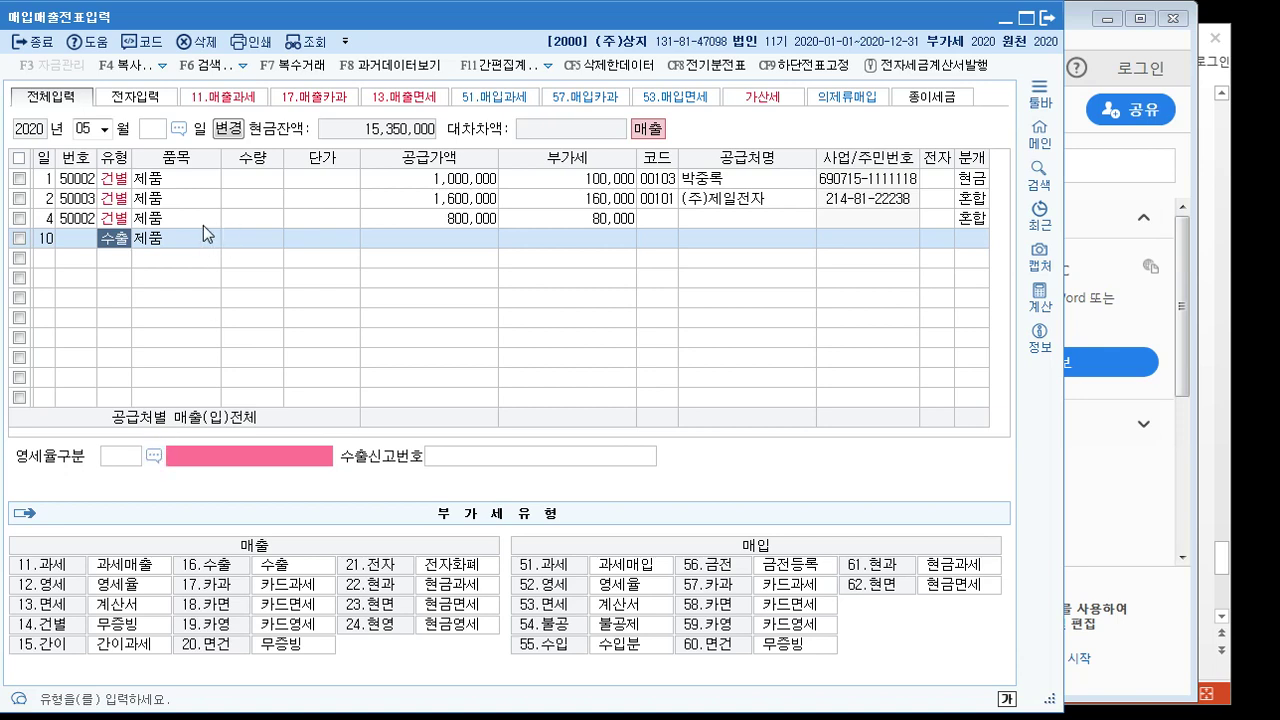
pyautogui.press('Return')
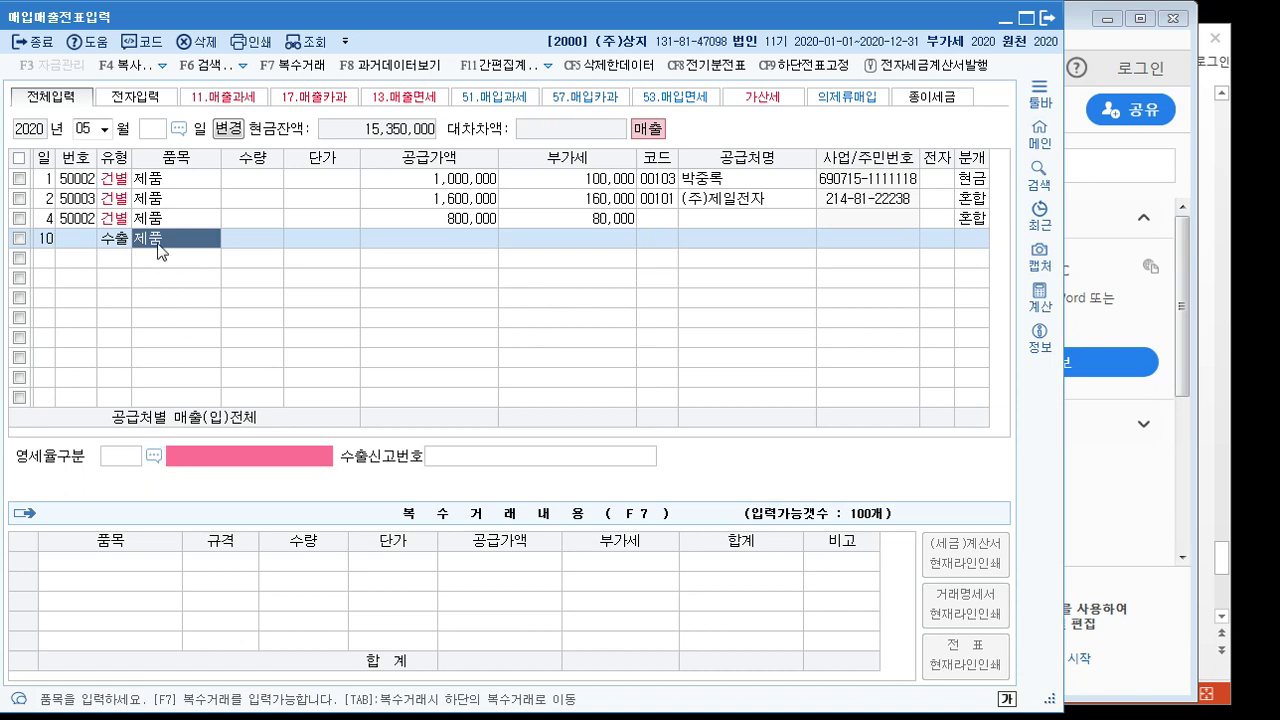
pyautogui.press('Return')
pyautogui.press('Return')
pyautogui.press('Return')
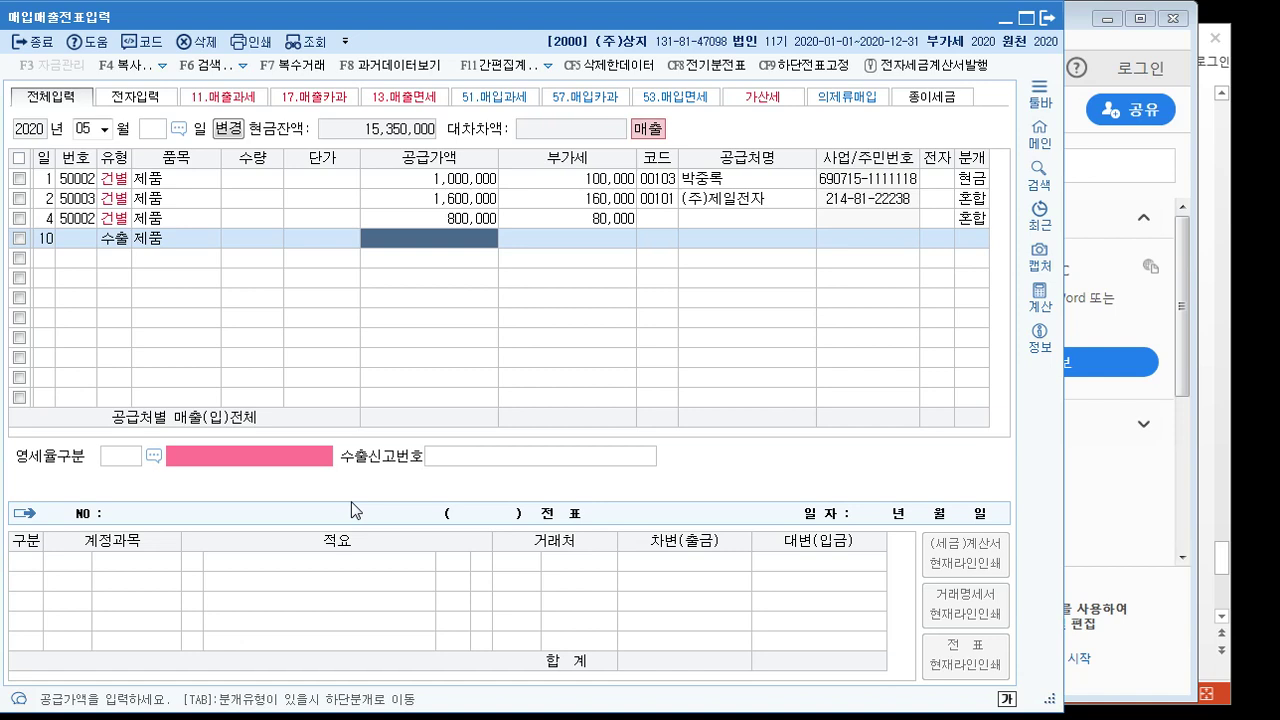
pyautogui.write('22000000')
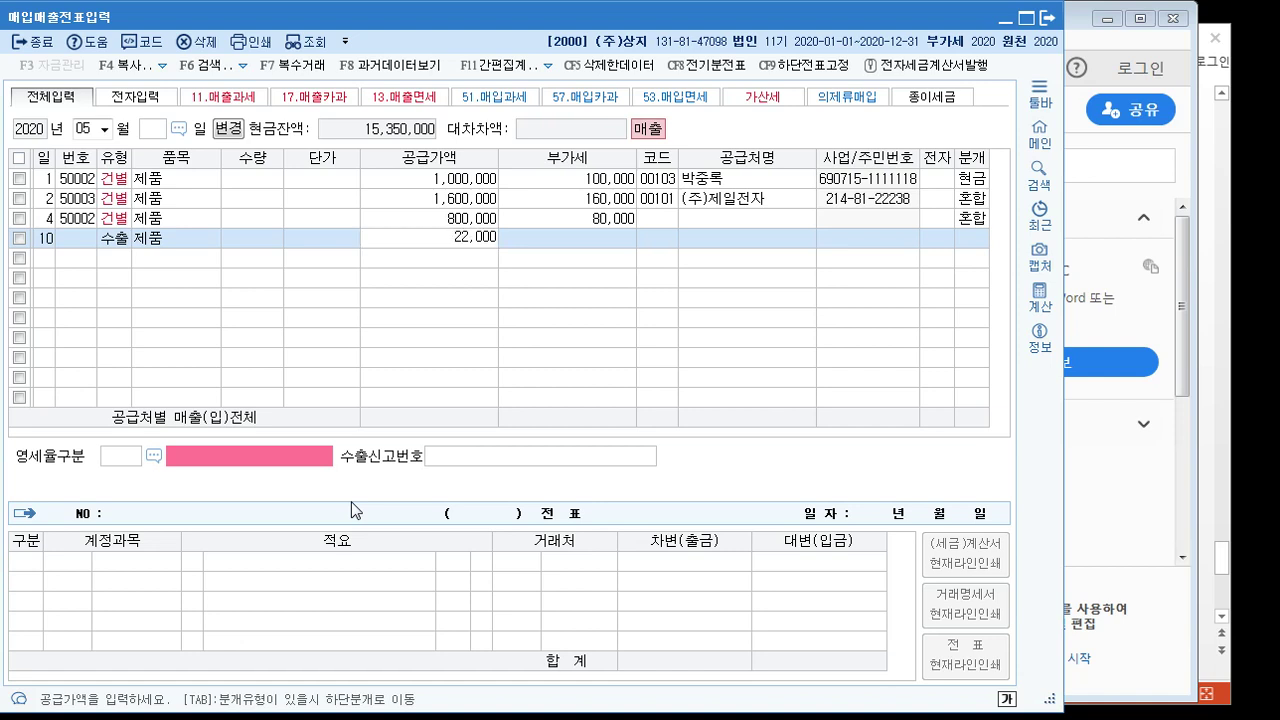
pyautogui.press('Return')
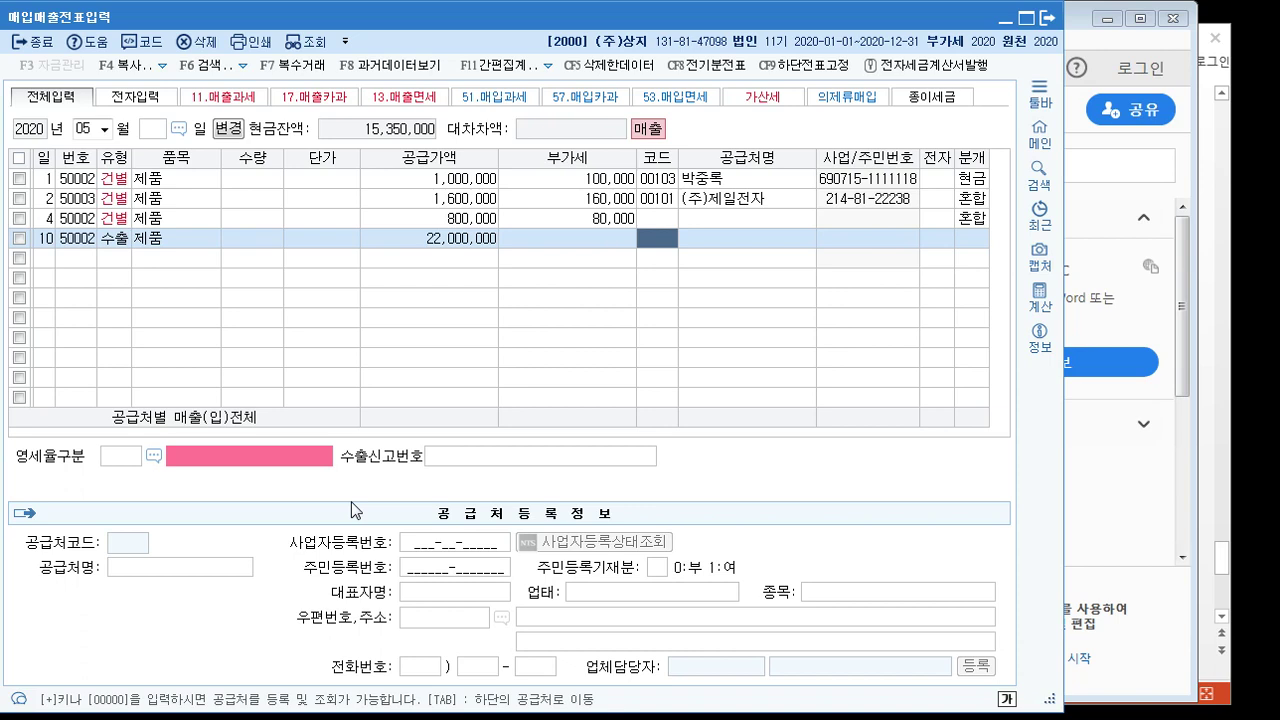
# Step: Look up the 거래처 list and assign JANG CO.LTD as the 공급처 of the day 10 voucher
pyautogui.click(148, 45)
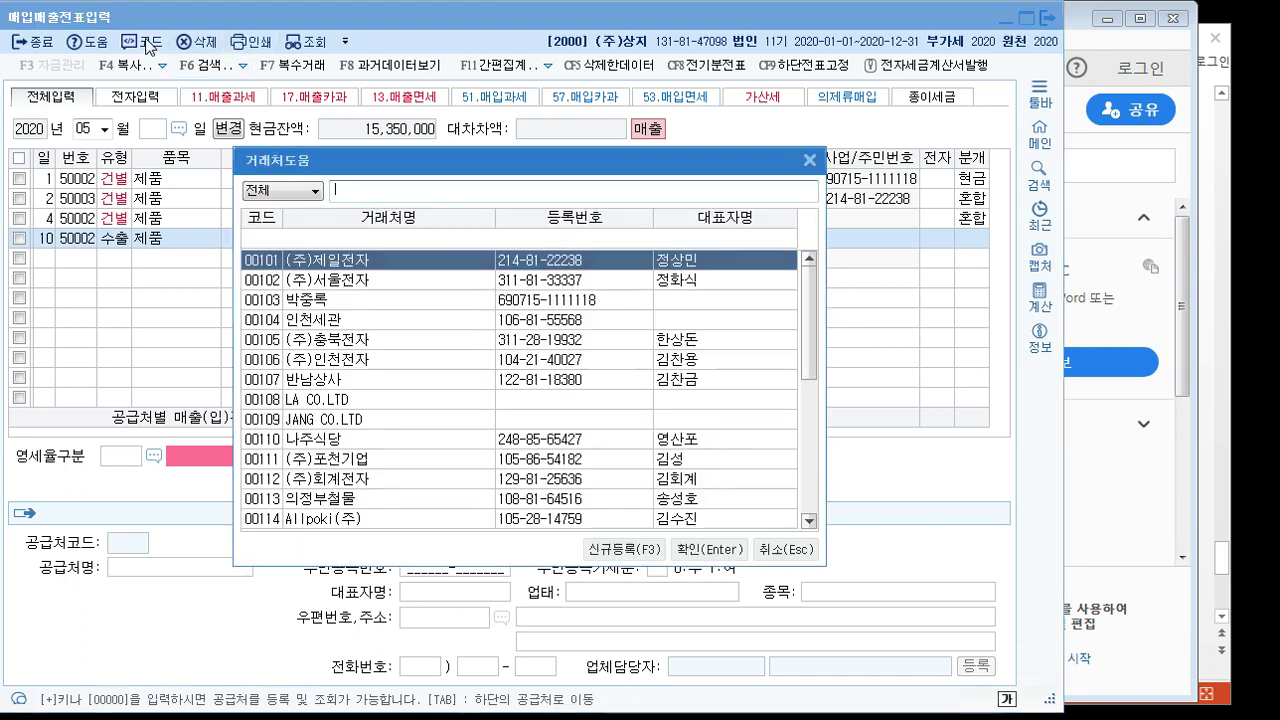
pyautogui.click(296, 421)
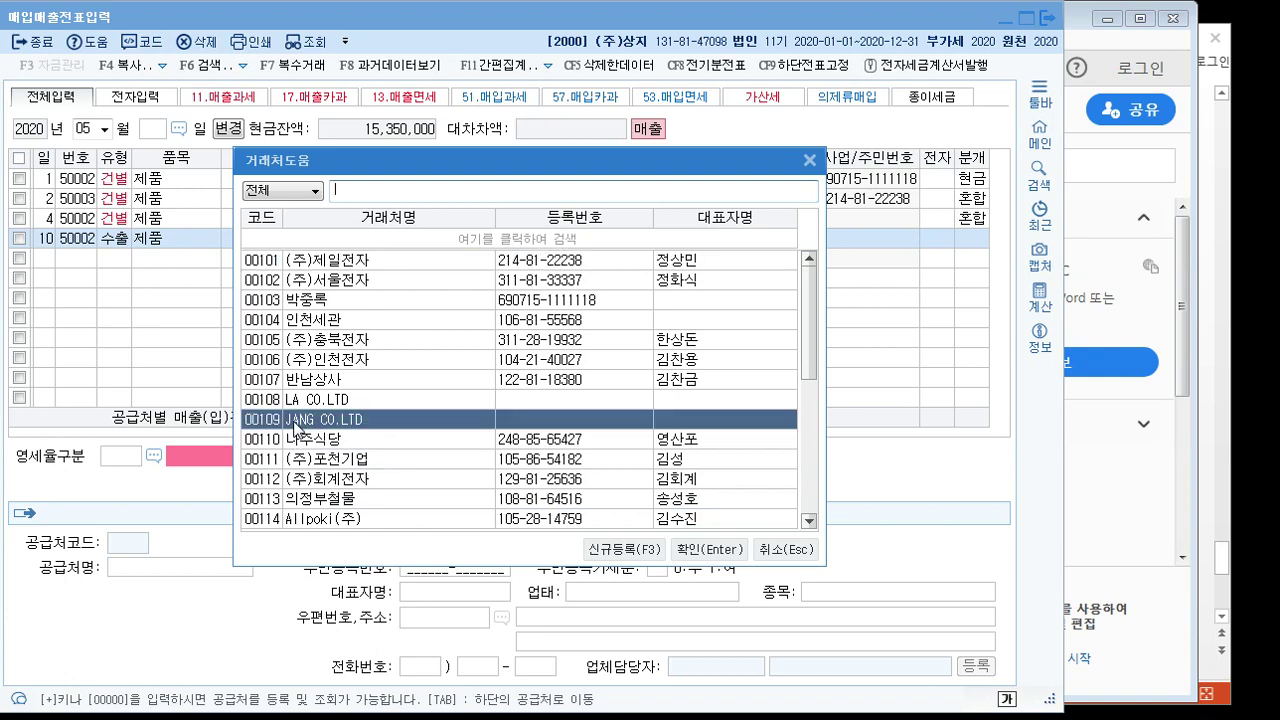
pyautogui.click(711, 551)
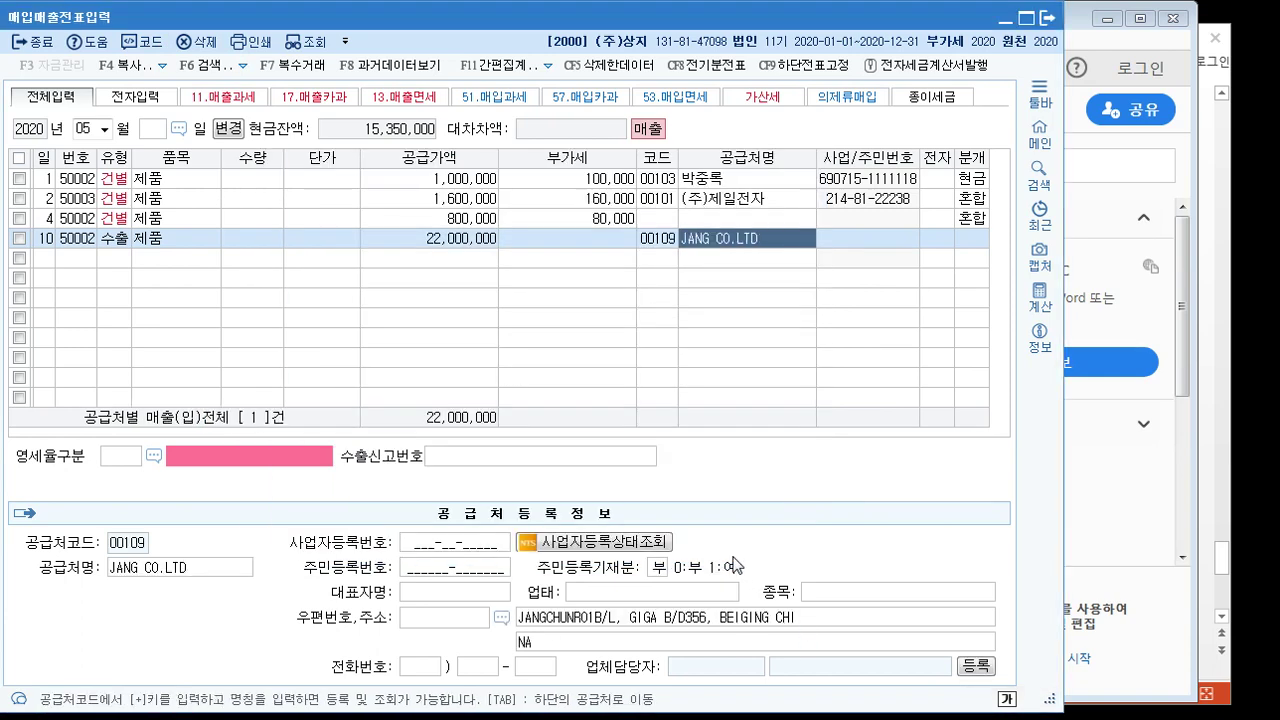
pyautogui.press('Return')
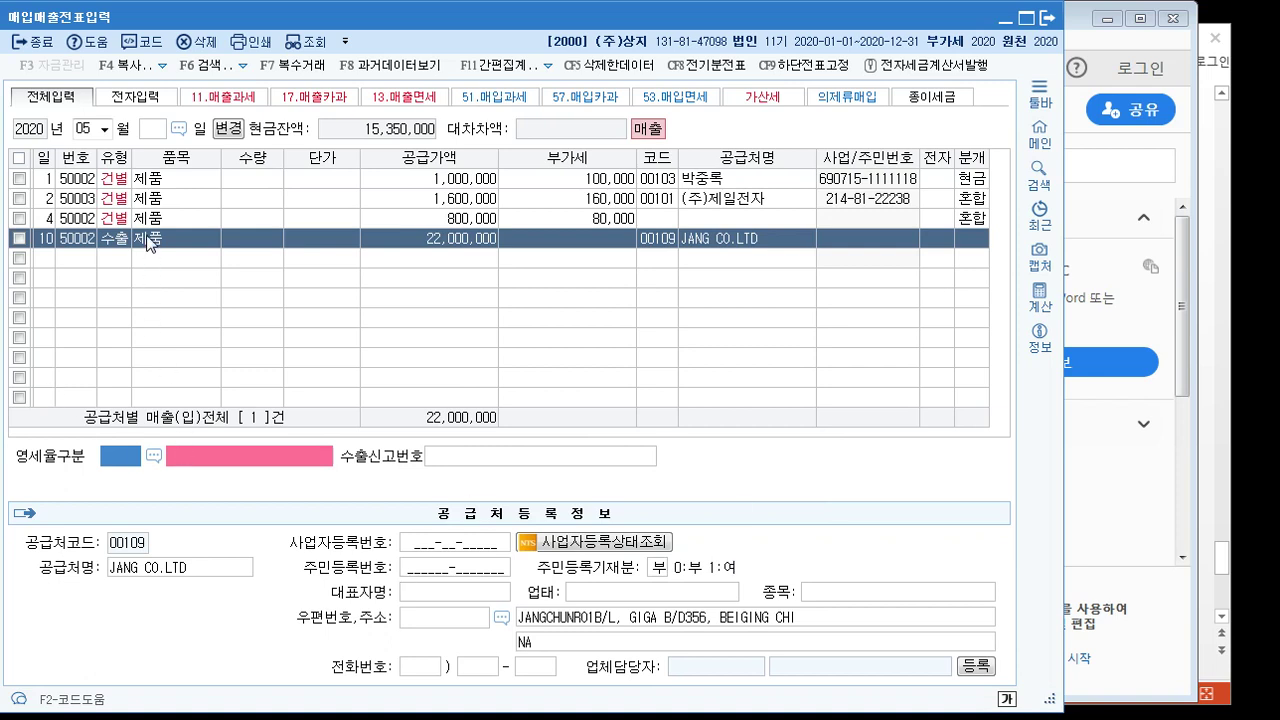
pyautogui.click(153, 455)
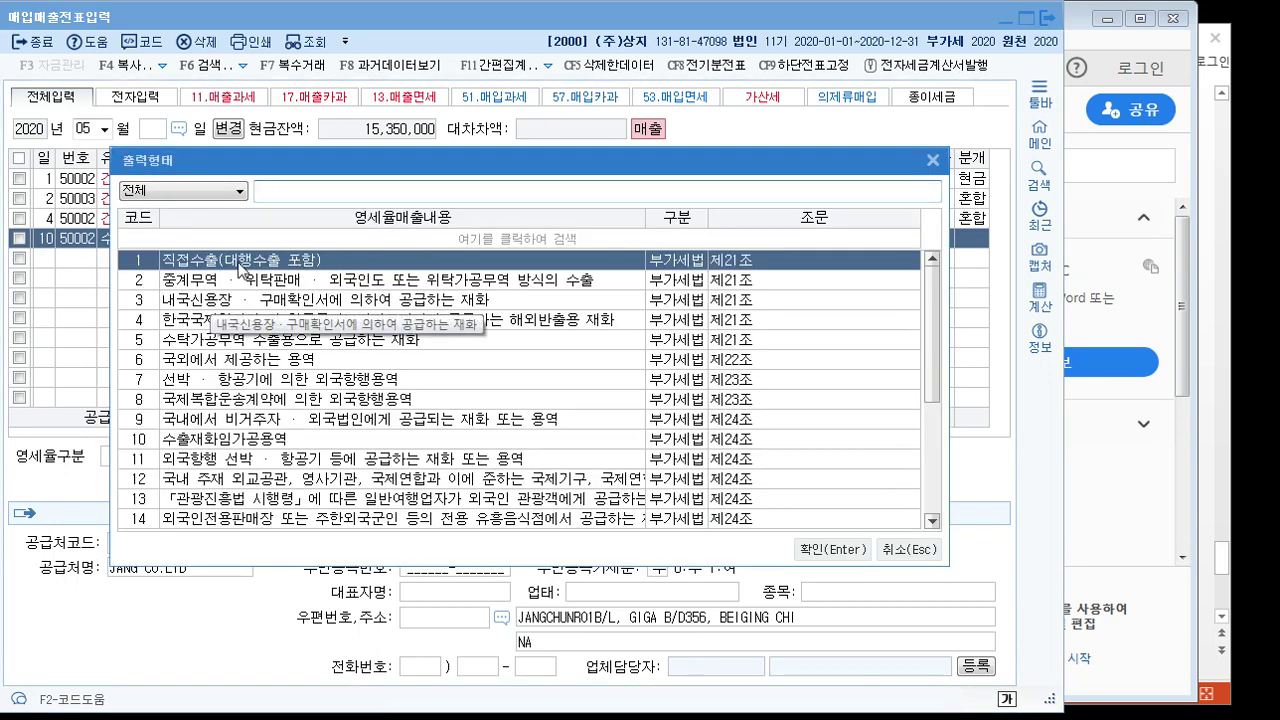
pyautogui.click(831, 547)
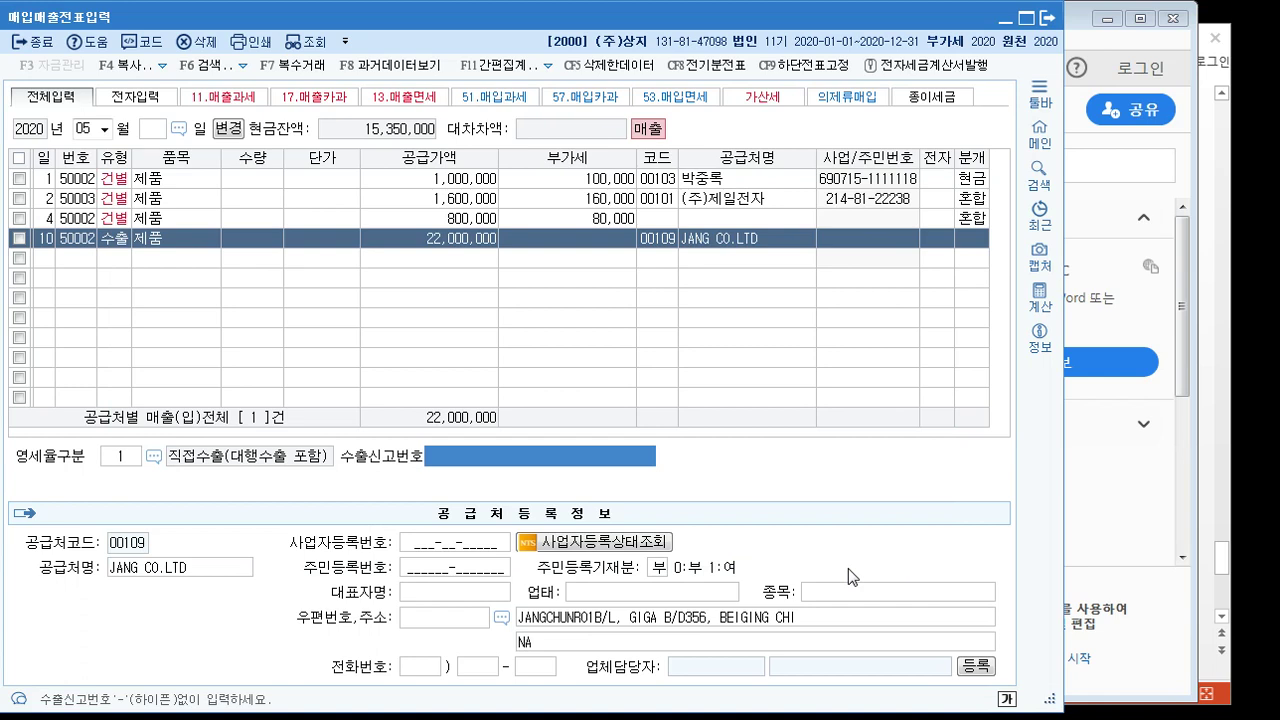
pyautogui.write('010')
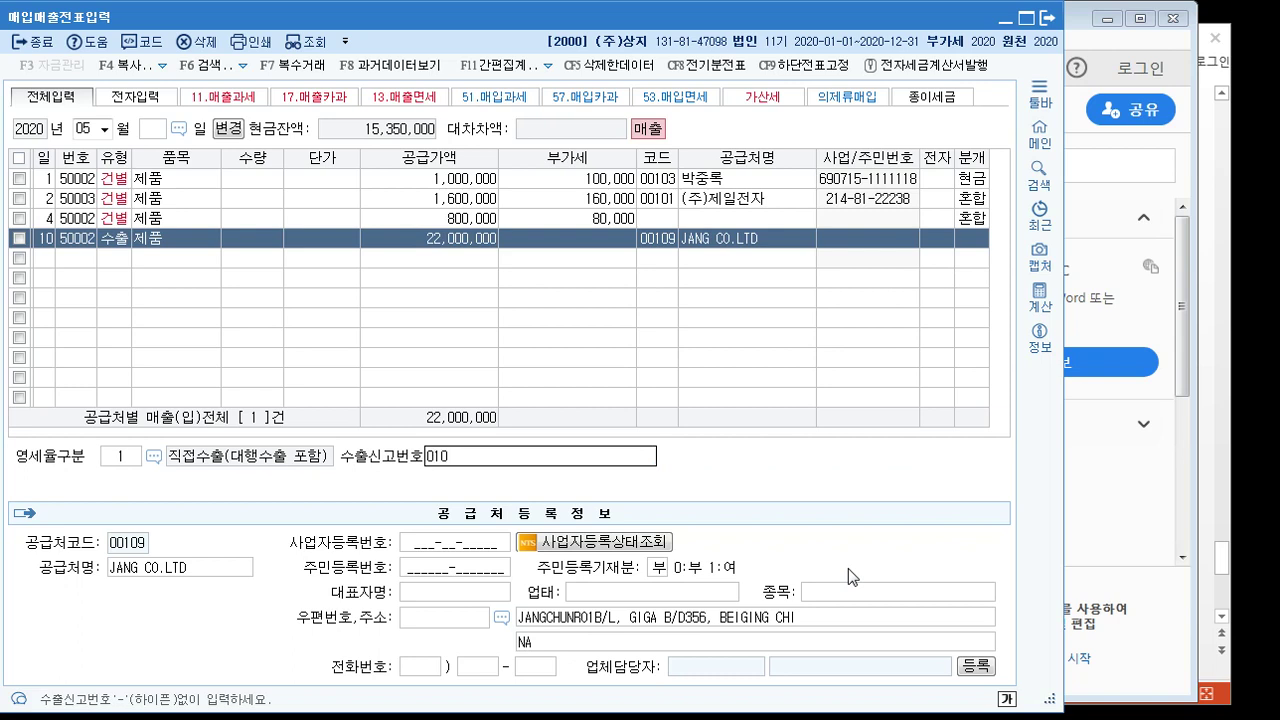
pyautogui.write('05')
pyautogui.write('23-')
pyautogui.write('00000')
pyautogui.write('10-2')
pyautogui.press('Return')
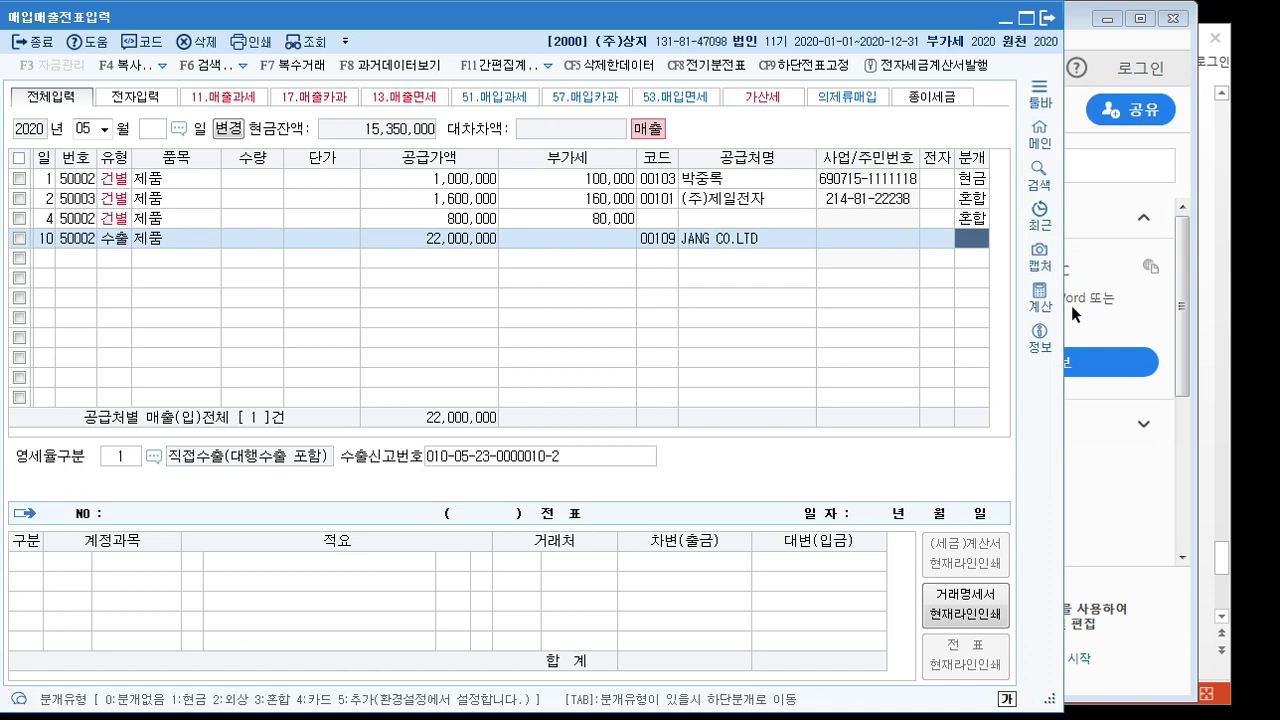
# Step: Set the day 10 export voucher's 분개 to 3 혼합 and accept its 제품매출 credit line of 22,000,000
pyautogui.write('3')
pyautogui.press('Return')
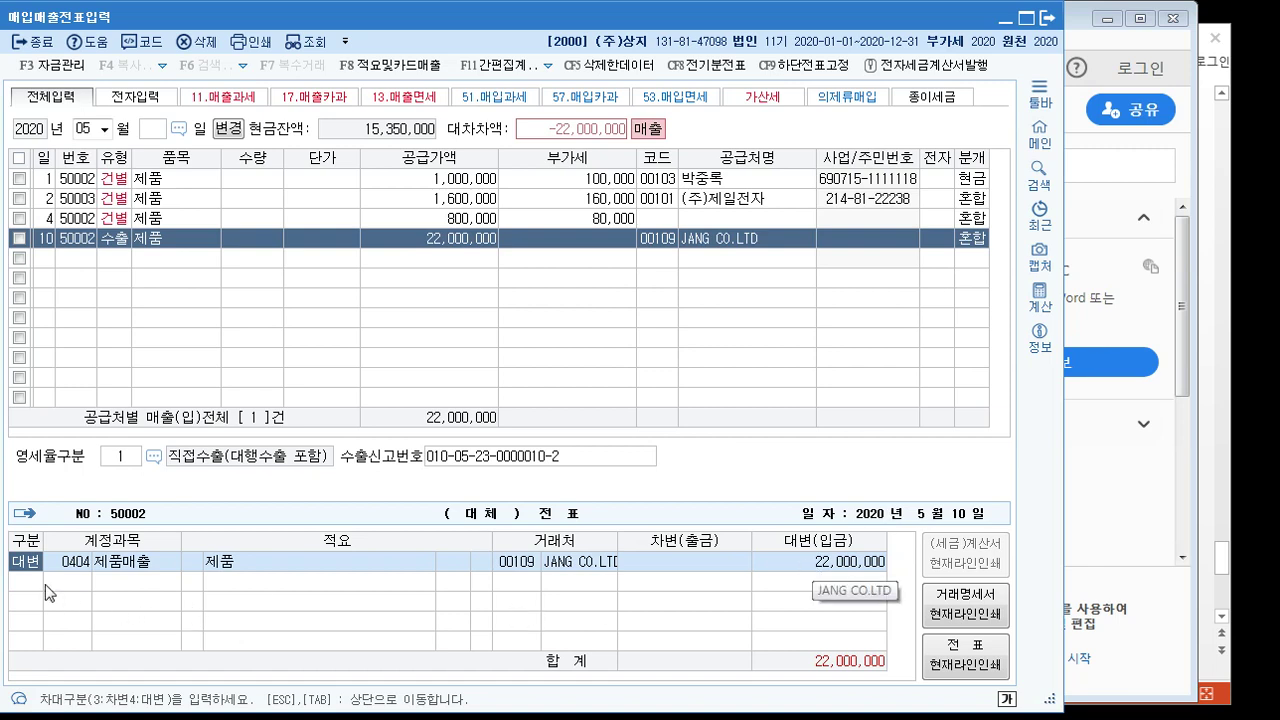
pyautogui.press('Return')
pyautogui.press('Return')
pyautogui.press('Return')
pyautogui.press('Return')
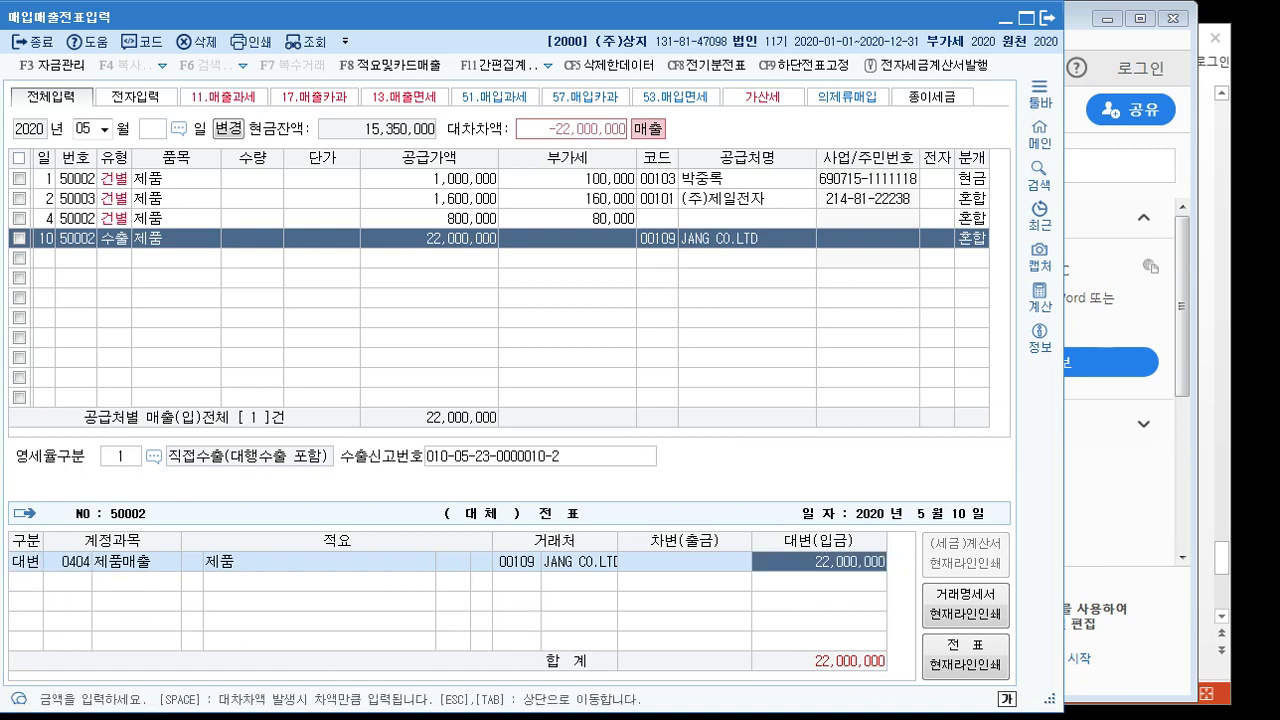
pyautogui.press('Return')
# Step: Add a 차변 line for account 0259 선수금 with JANG CO.LTD and set its amount to 17,000,000
pyautogui.write('3')
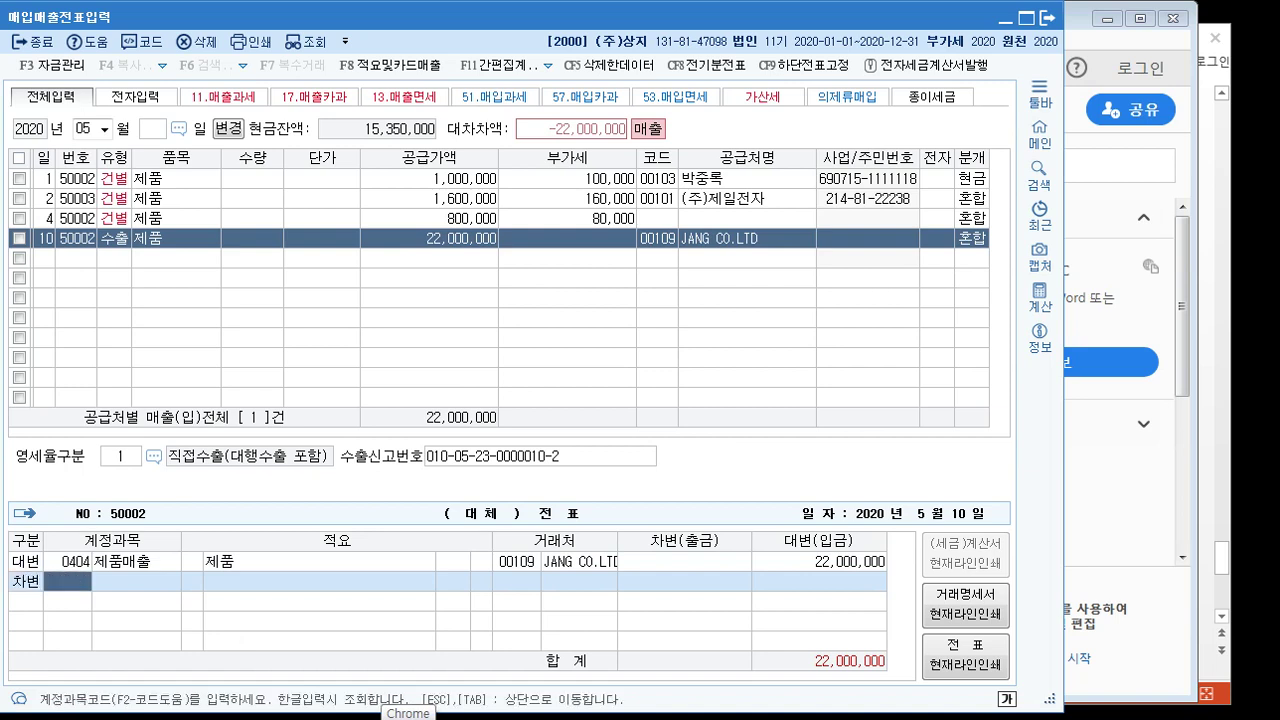
pyautogui.write('선수금')
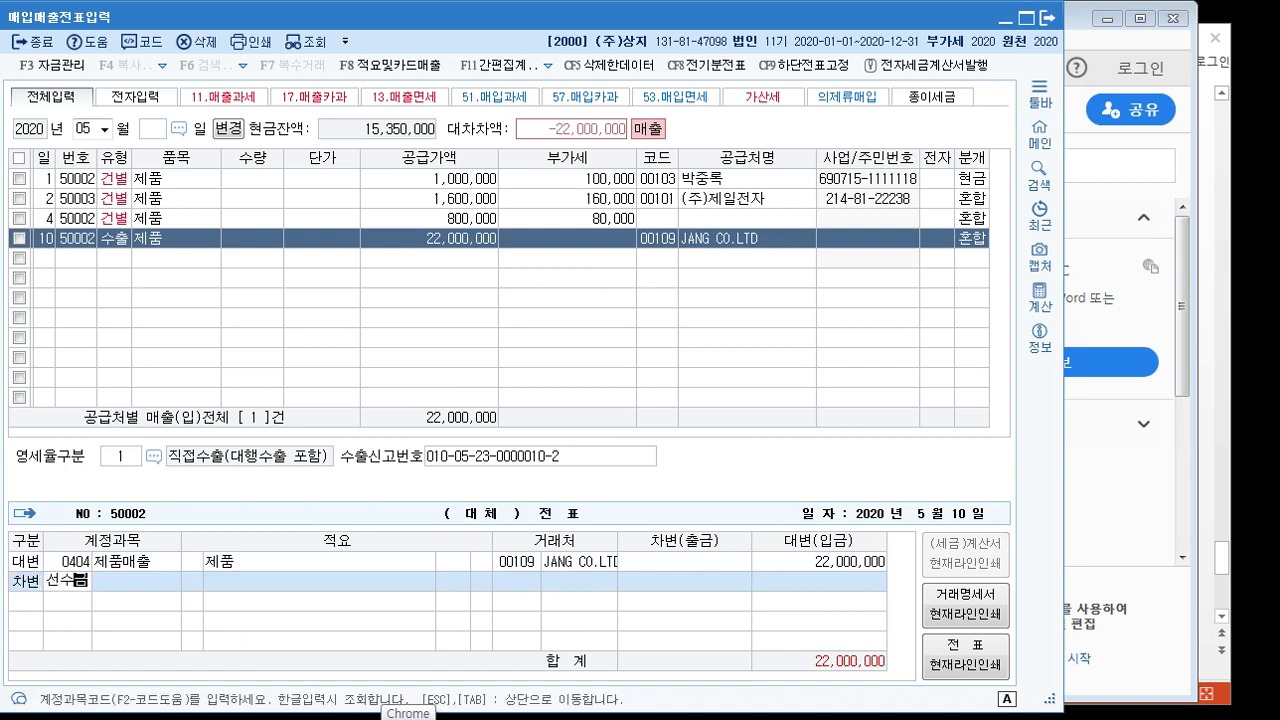
pyautogui.press('Return')
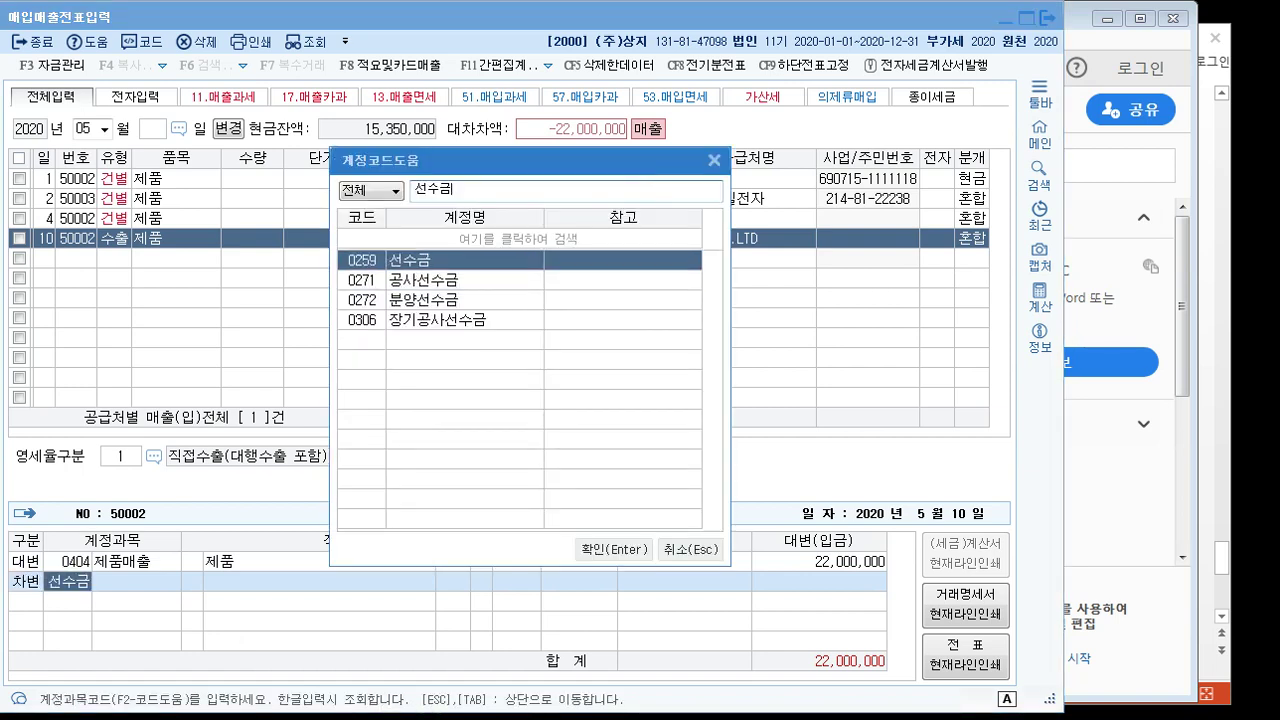
pyautogui.press('Return')
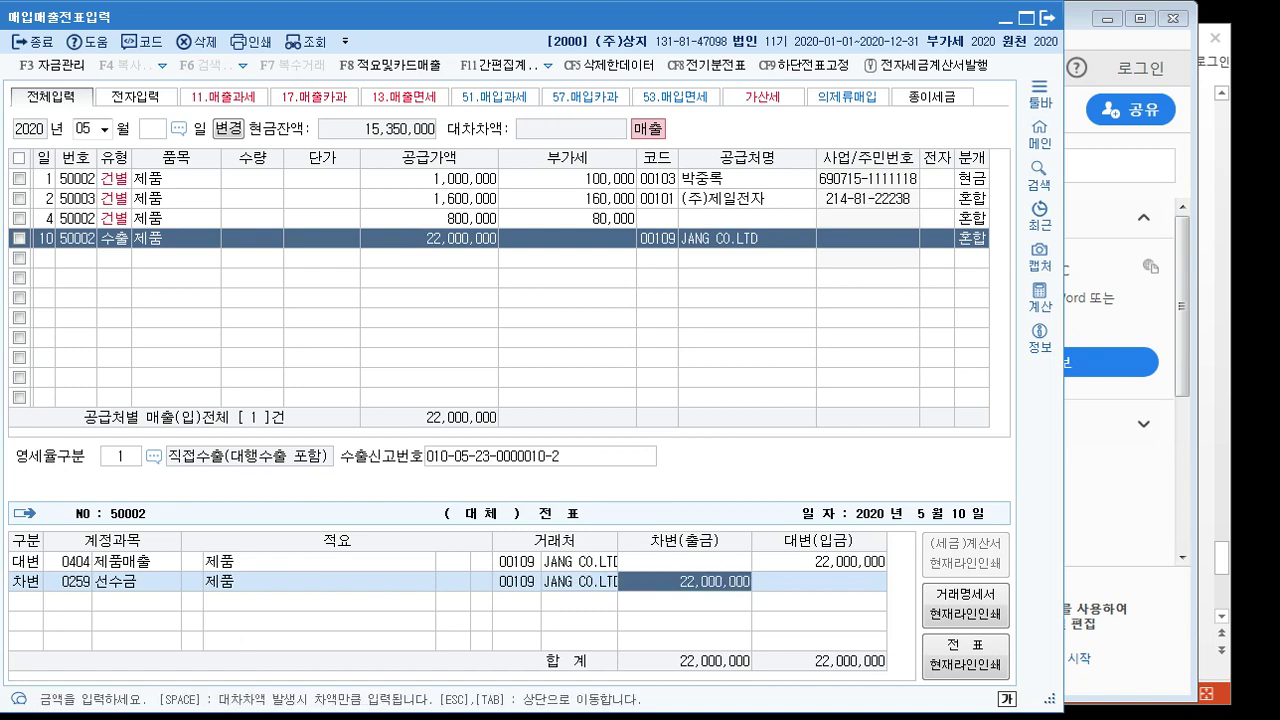
pyautogui.write('17000000')
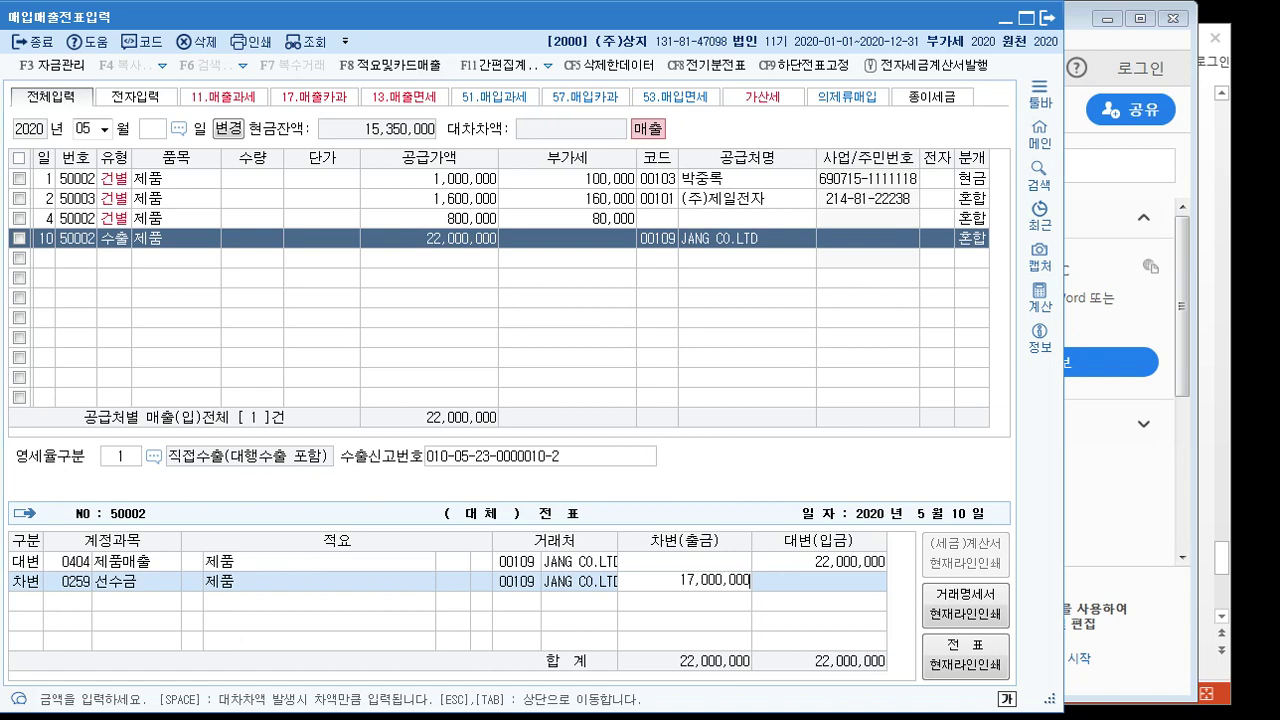
pyautogui.press('Return')
pyautogui.press('Return')
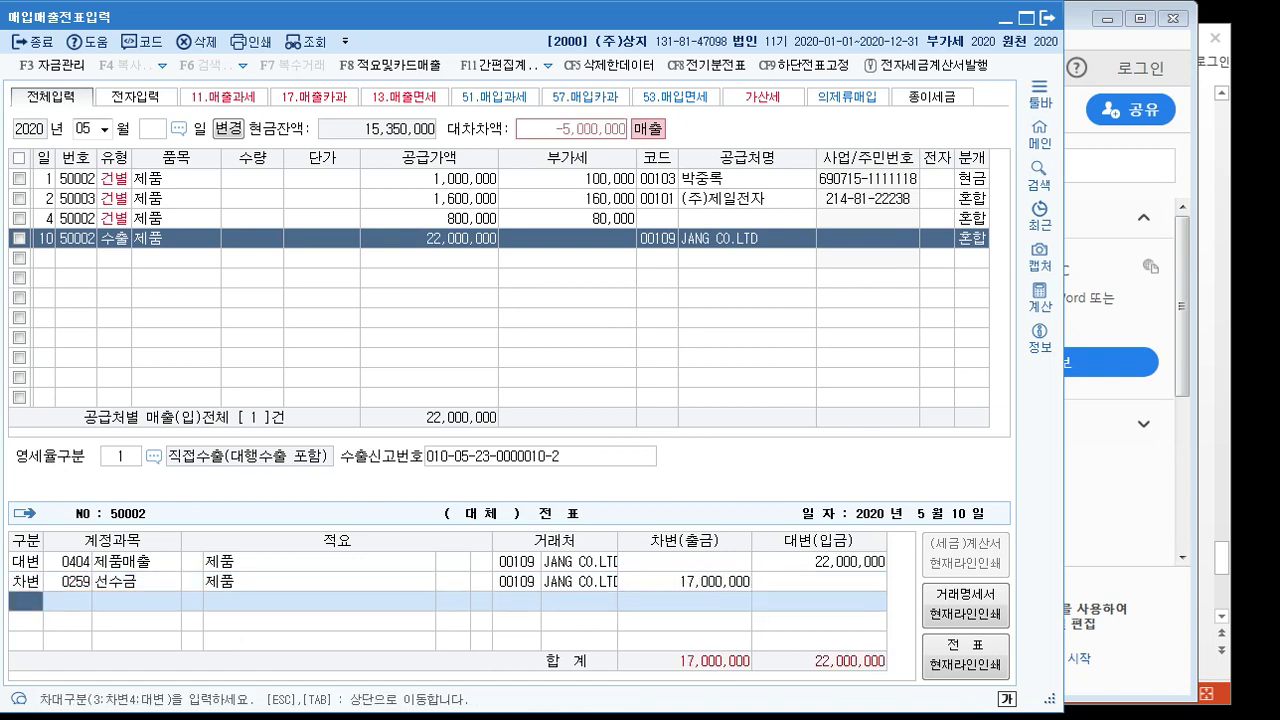
# Step: Add a 차변 line for account 108 외상매출금 with JANG CO.LTD for the remaining 5,000,000 and complete the day 10 voucher
pyautogui.write('3')
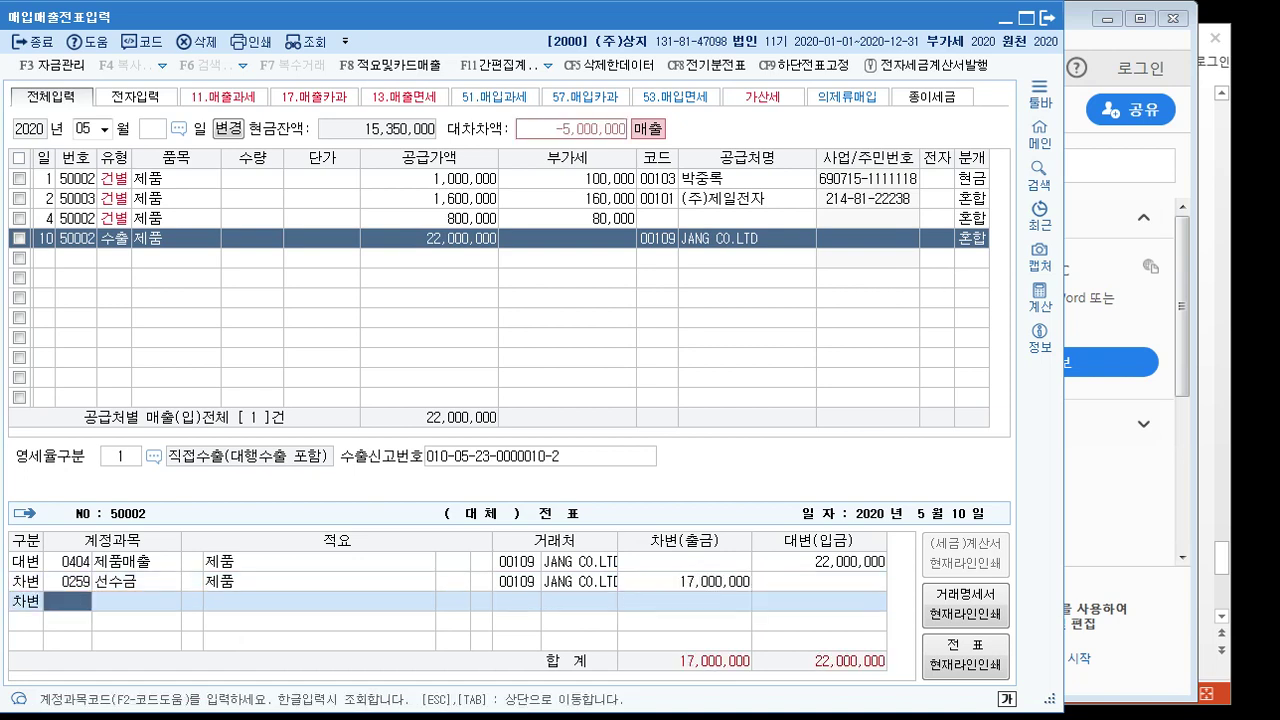
pyautogui.write('108')
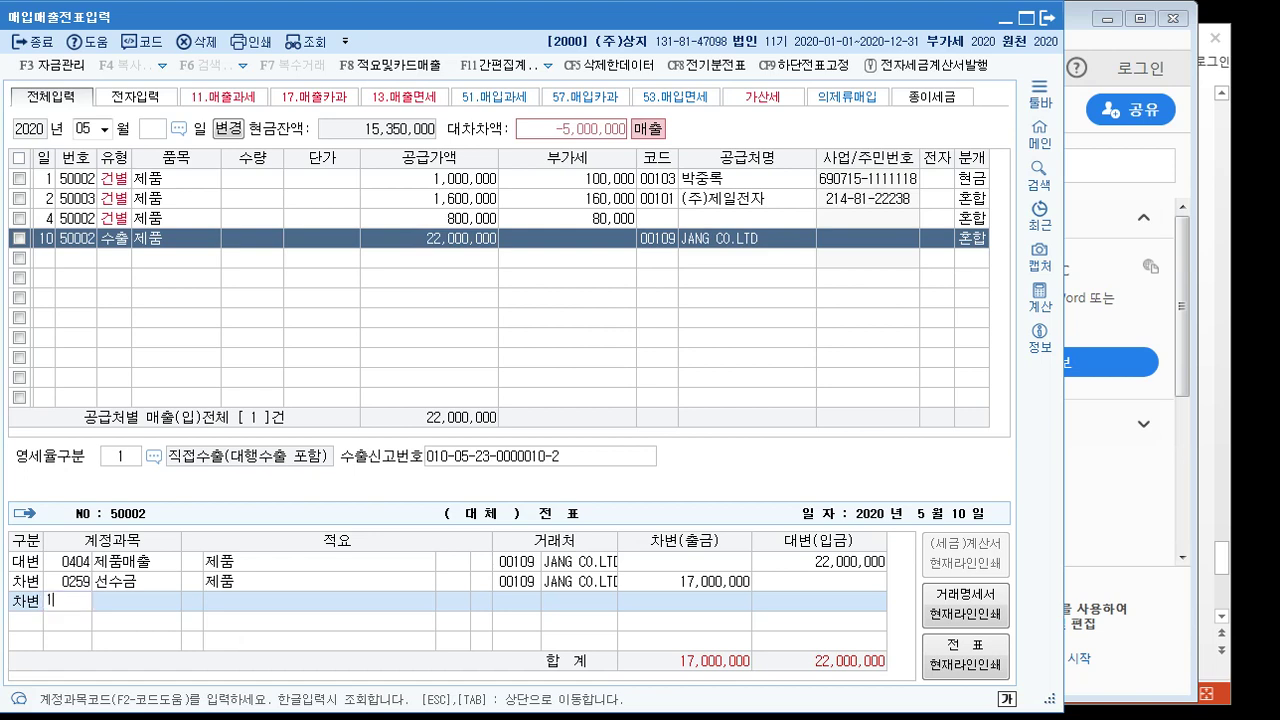
pyautogui.press('Return')
pyautogui.press('Left')
pyautogui.press('Left')
pyautogui.press('Left')
pyautogui.press('Left')
pyautogui.press('Left')
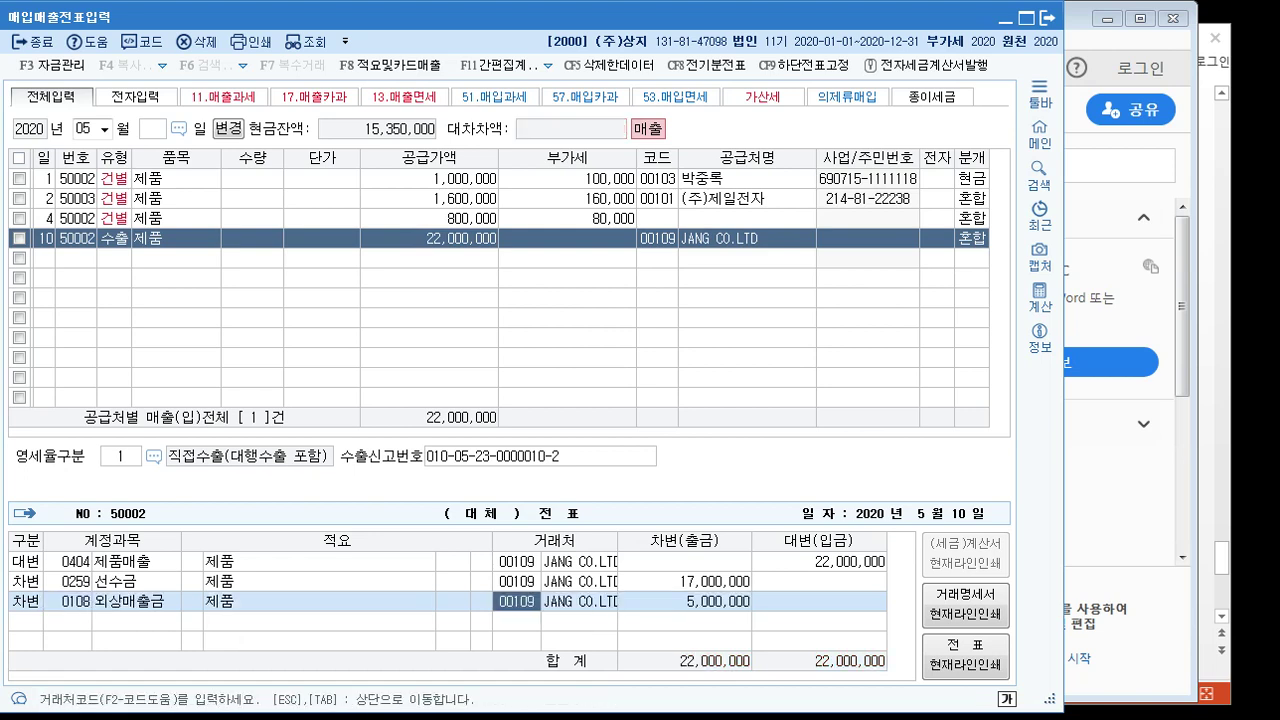
pyautogui.press('Right')
pyautogui.press('Right')
pyautogui.press('Right')
pyautogui.press('Right')
pyautogui.press('Right')
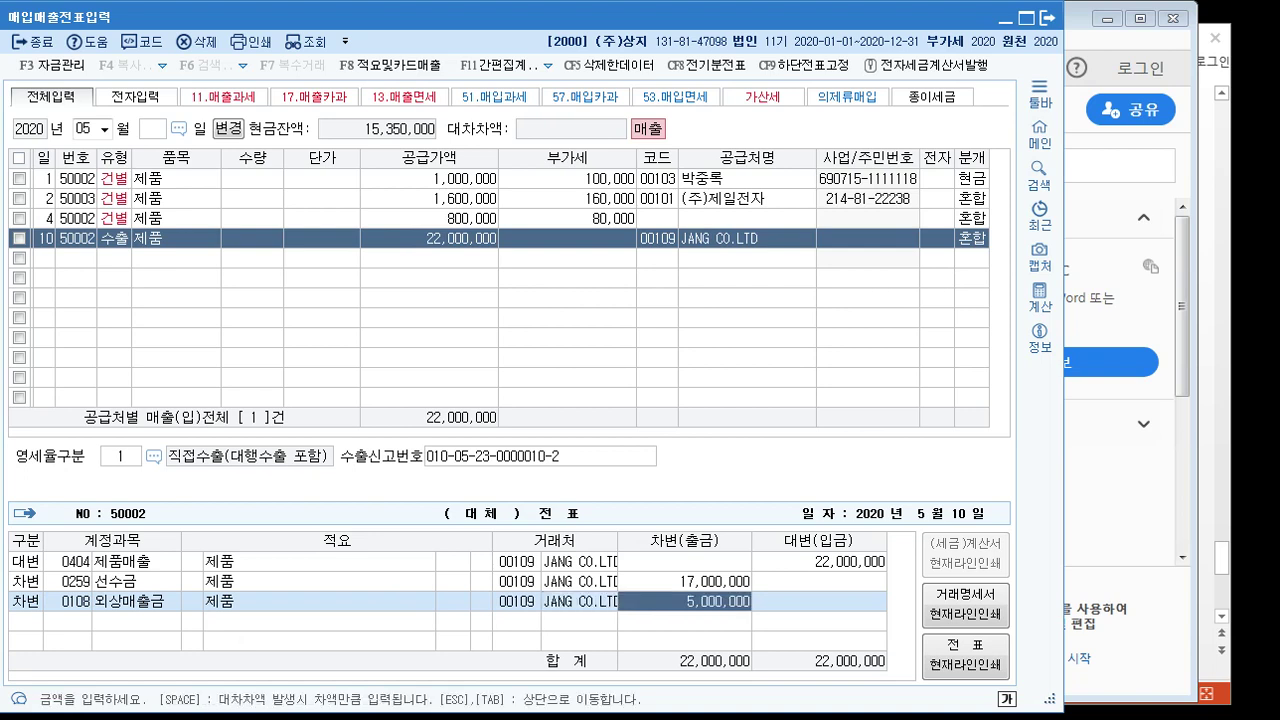
pyautogui.press('Return')
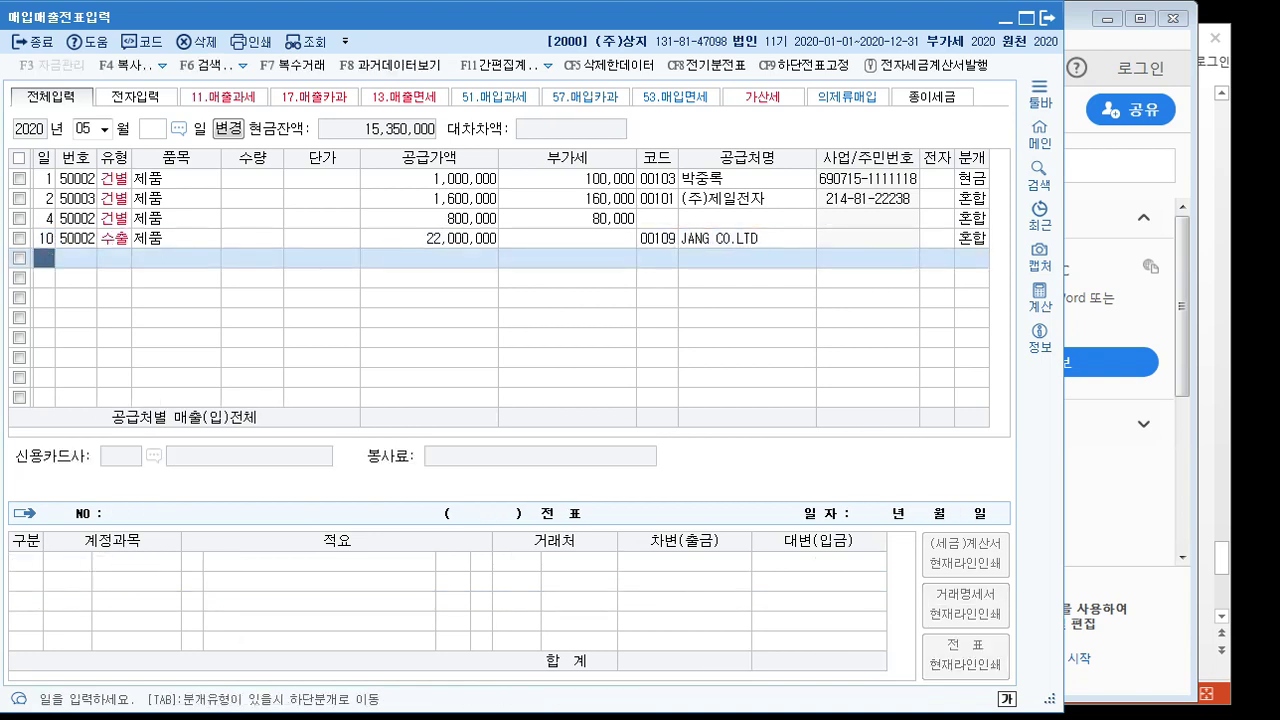
pyautogui.press('Up')
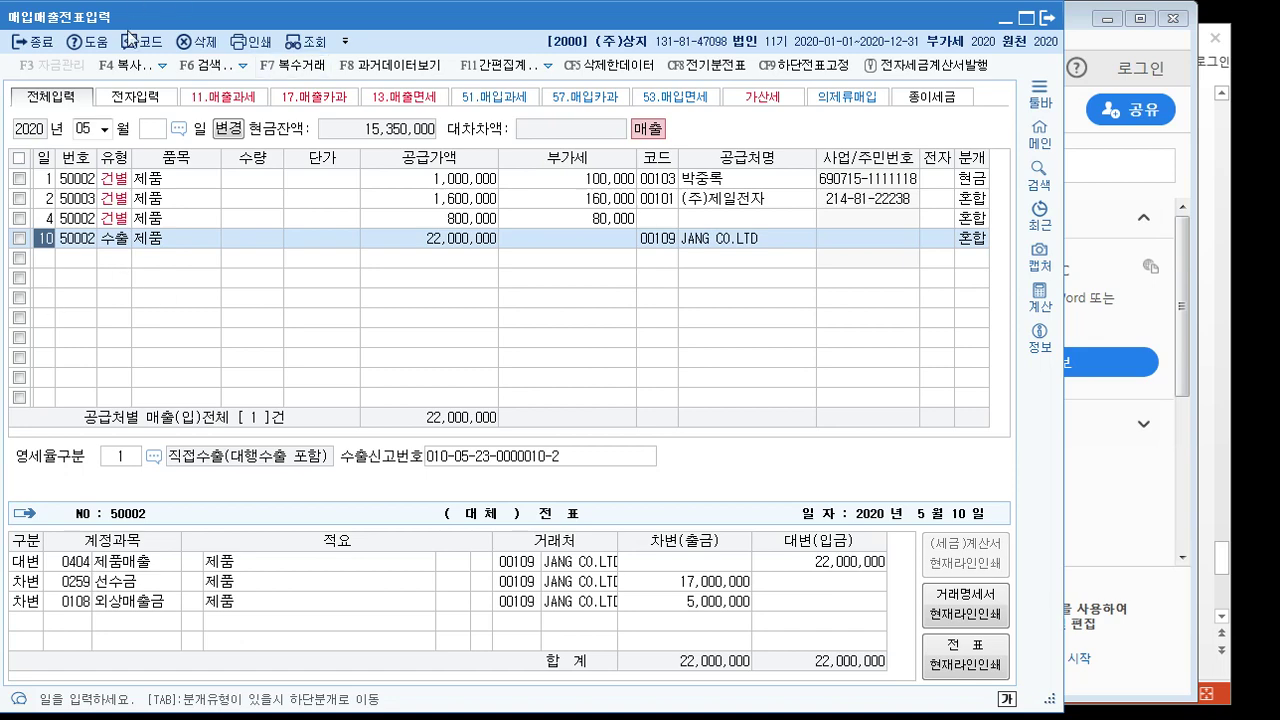
# Step: Put the voucher and textbook windows aside and open 수출실적명세서 from KcLep's 부가가치 section
pyautogui.click(1006, 19)
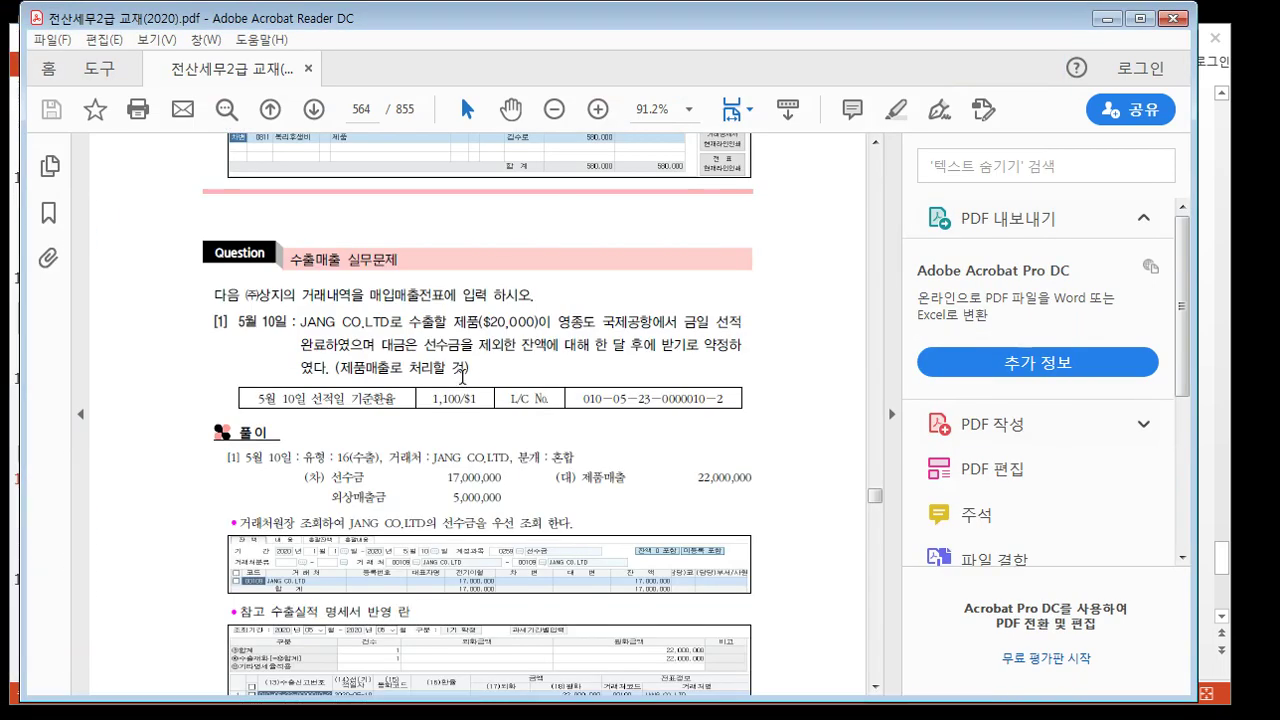
pyautogui.click(1107, 19)
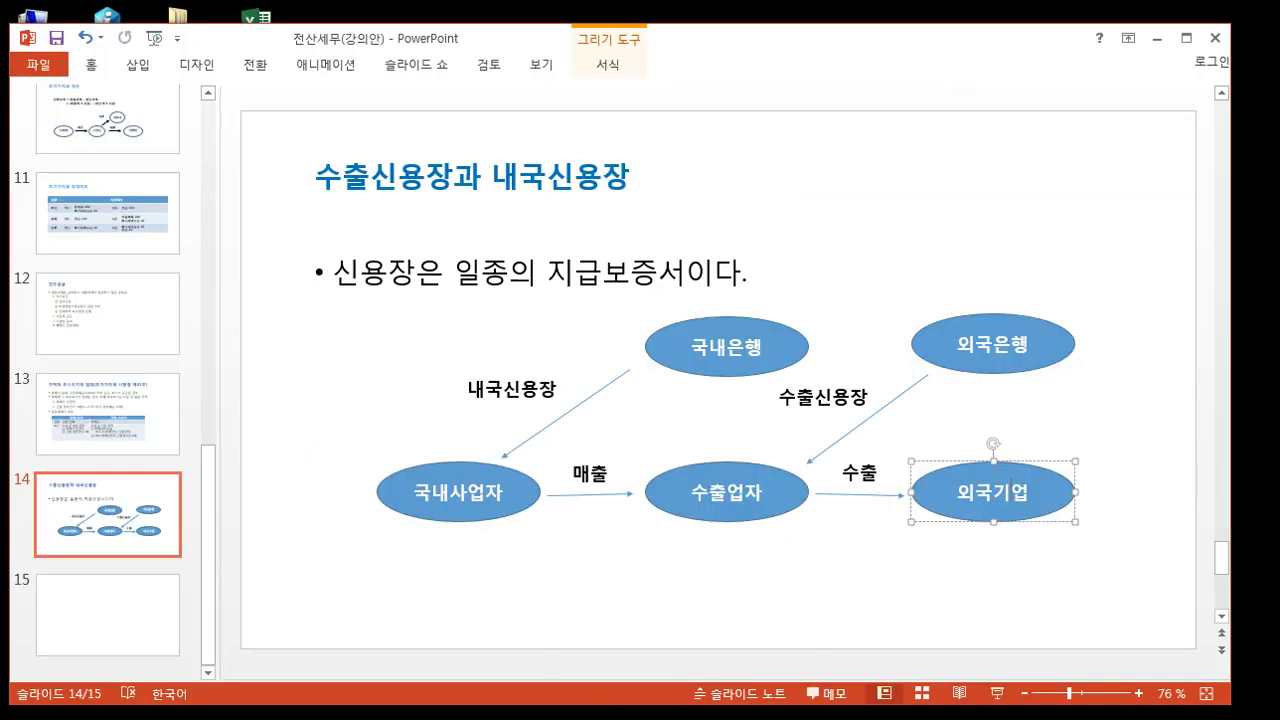
pyautogui.click(717, 705)
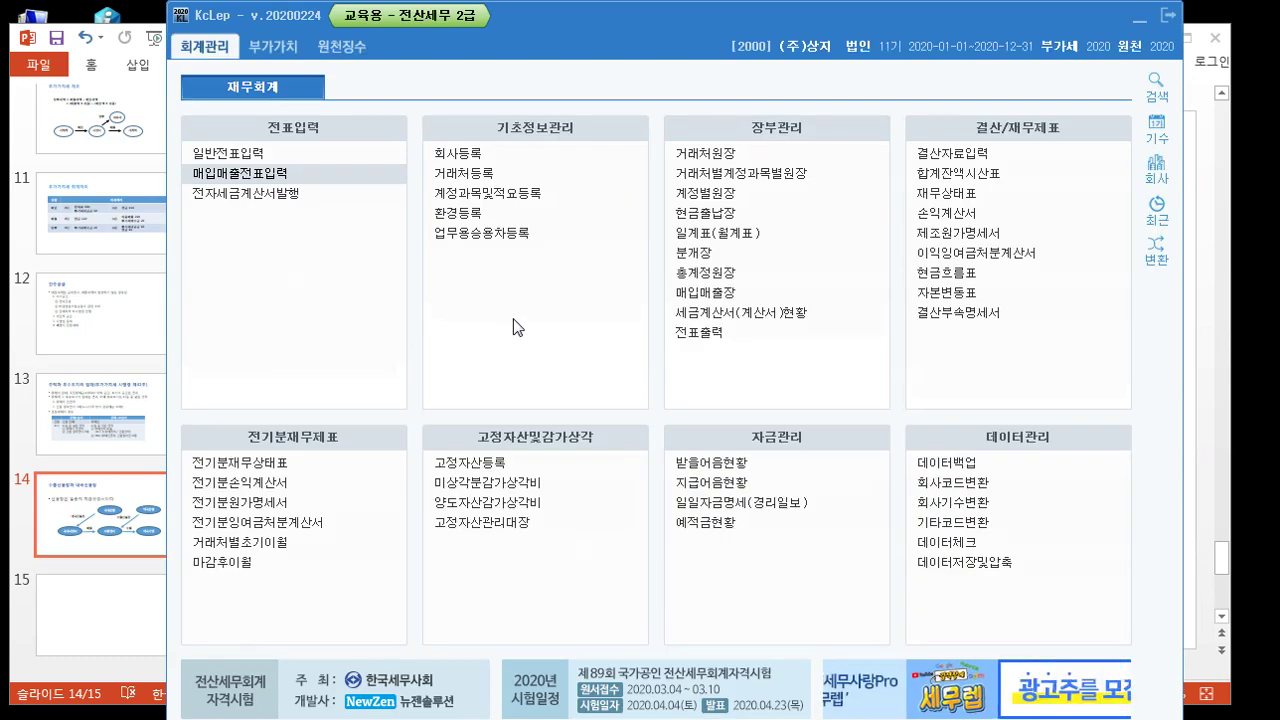
pyautogui.click(273, 46)
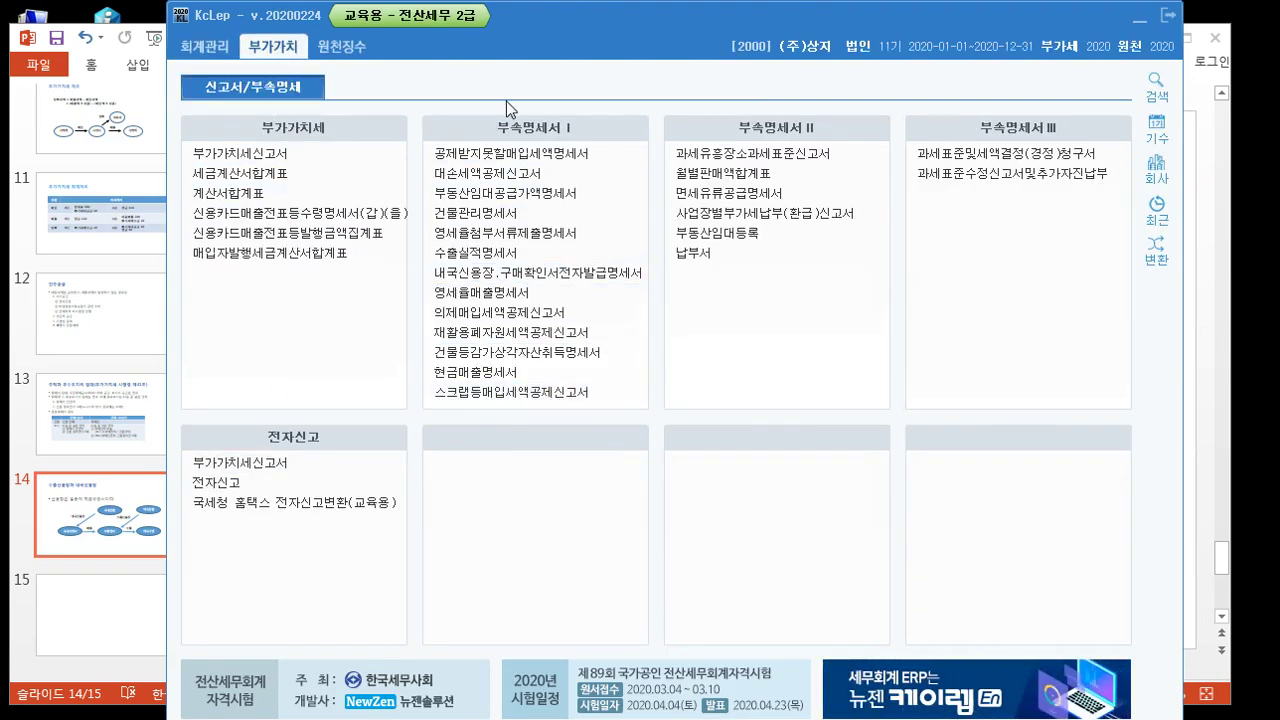
pyautogui.click(497, 255)
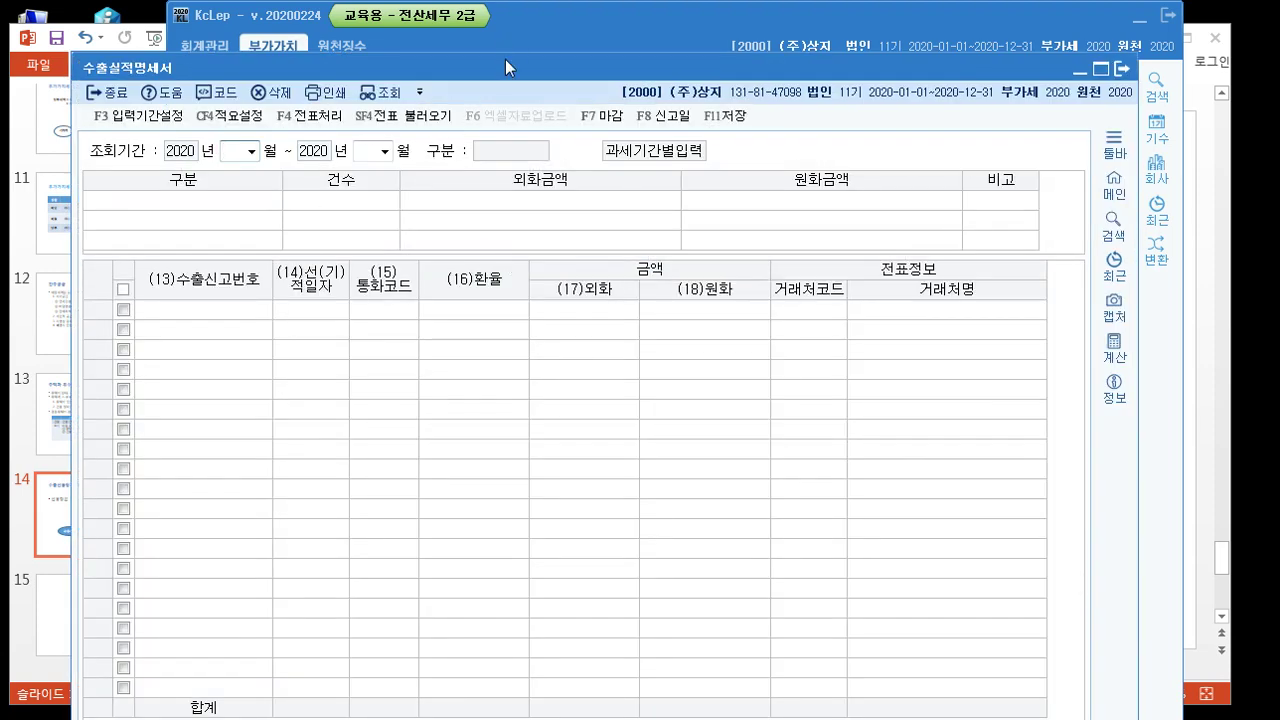
pyautogui.moveTo(505, 61); pyautogui.dragTo(505, 26)
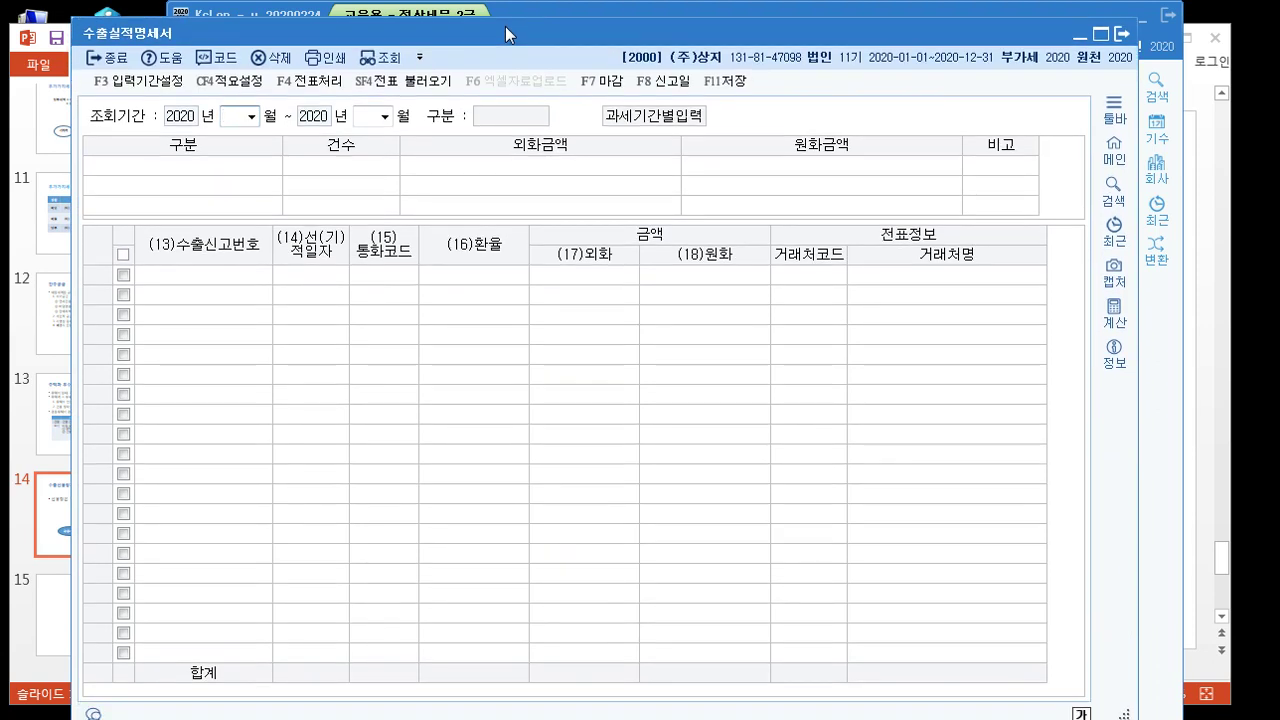
# Step: Set the 조회기간 of 수출실적명세서 to 2020년 05월 through 2020년 05월
pyautogui.click(251, 119)
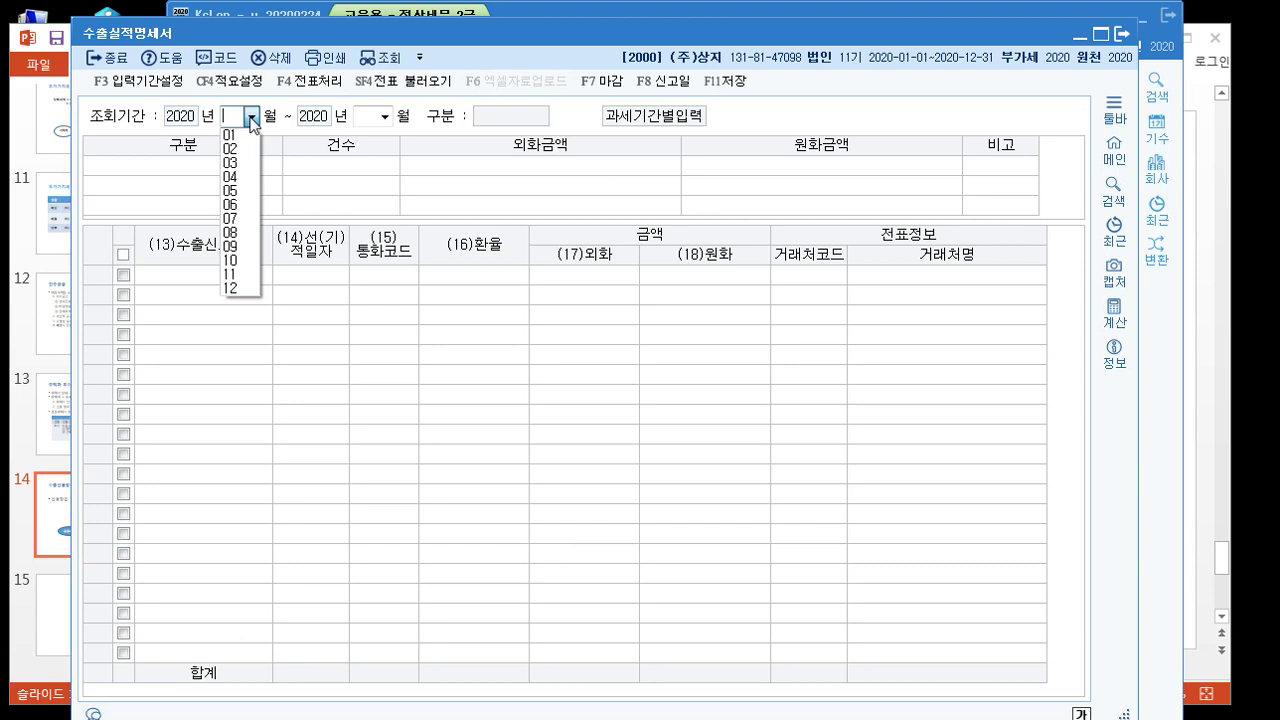
pyautogui.click(245, 190)
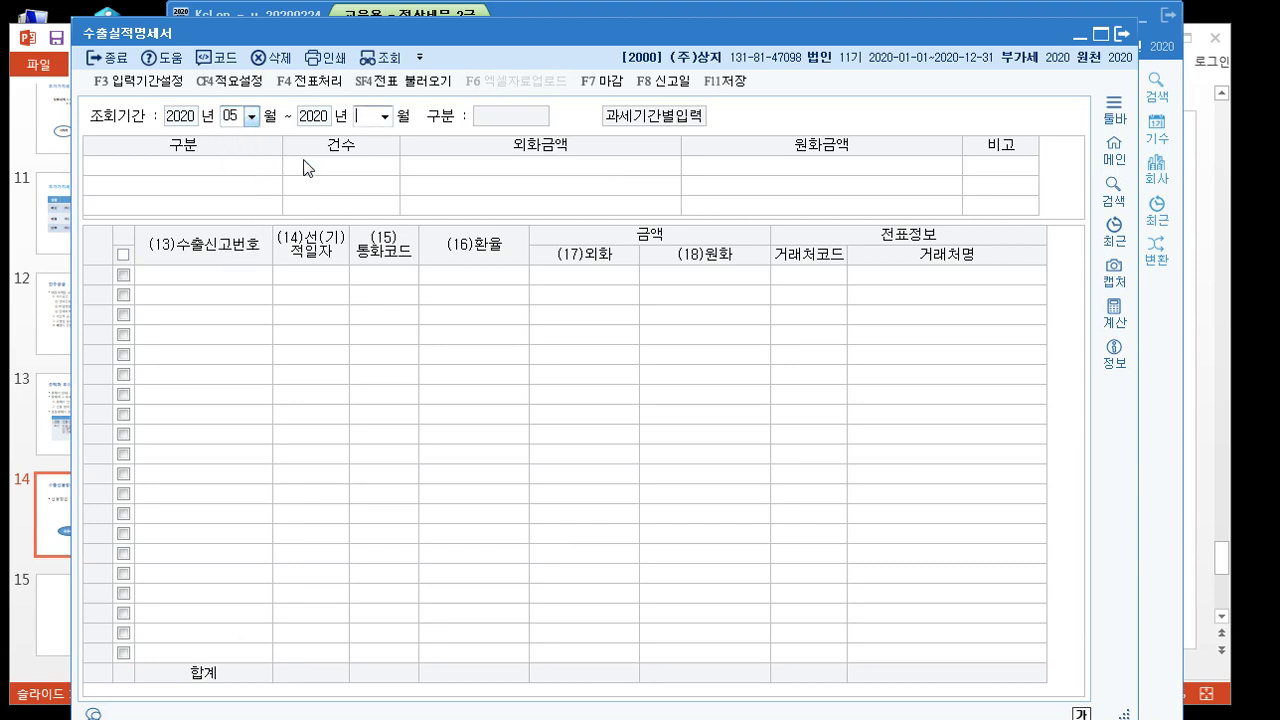
pyautogui.click(385, 116)
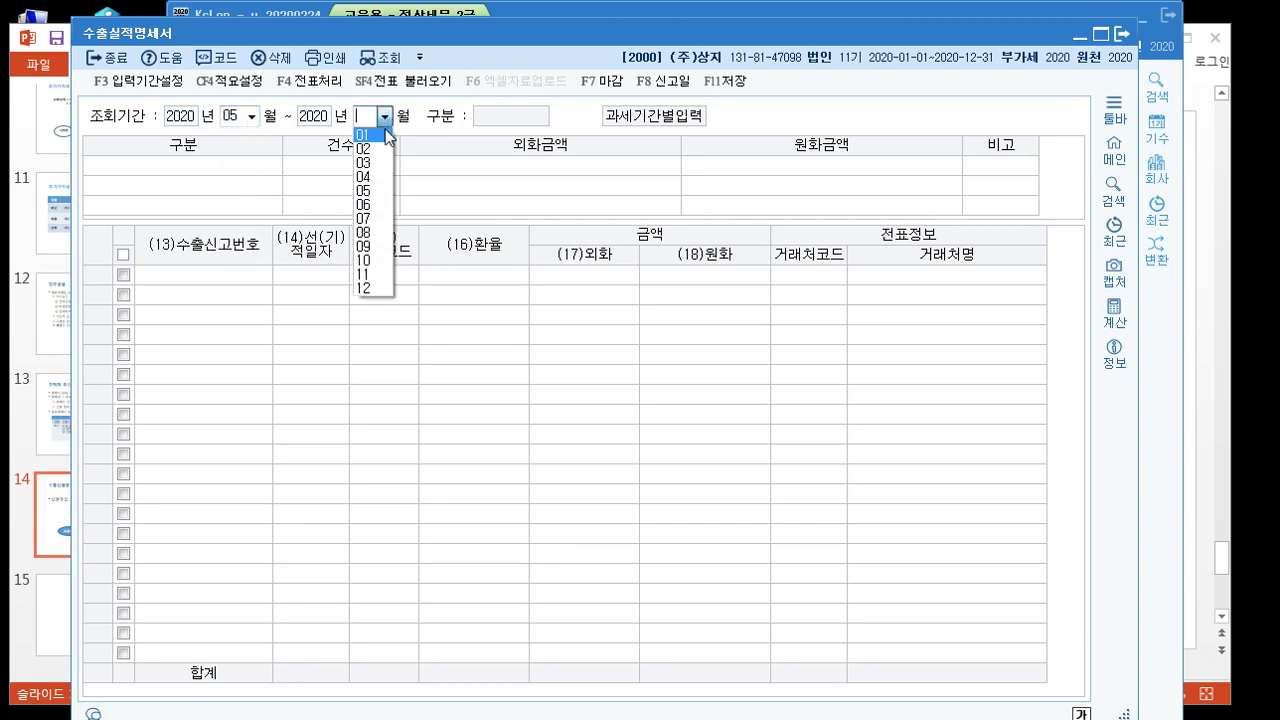
pyautogui.click(378, 198)
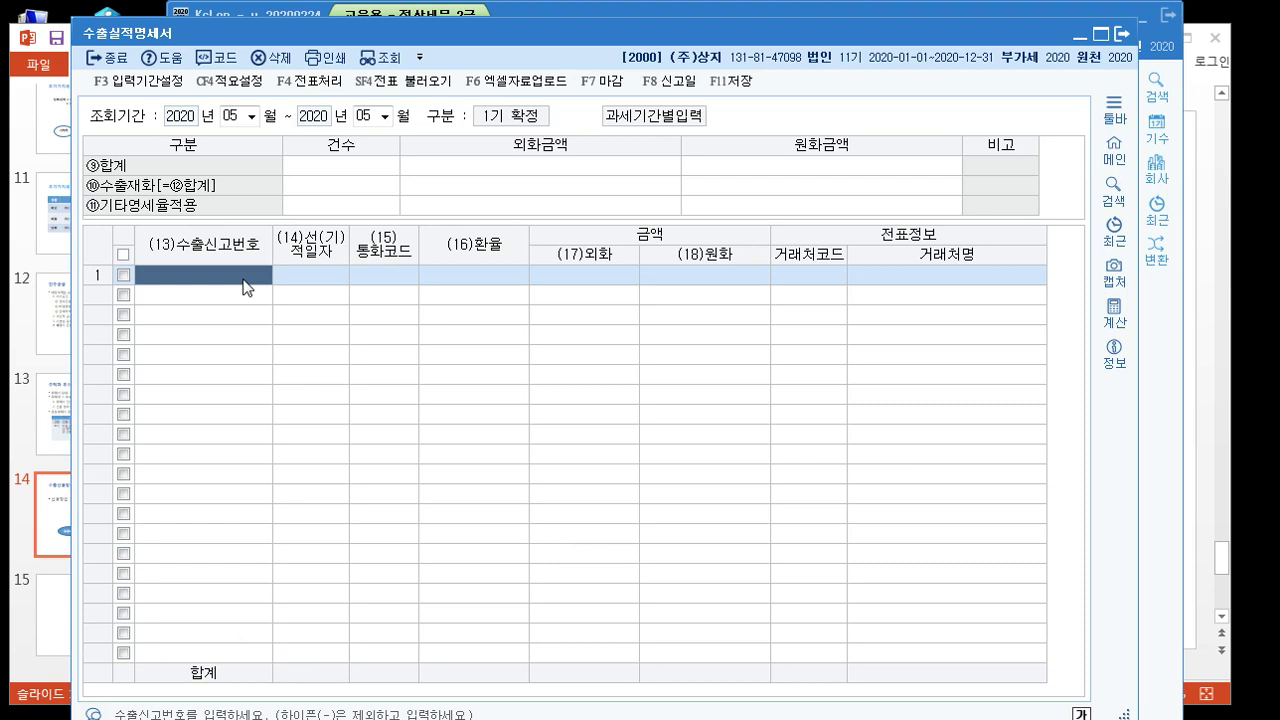
pyautogui.write('010')
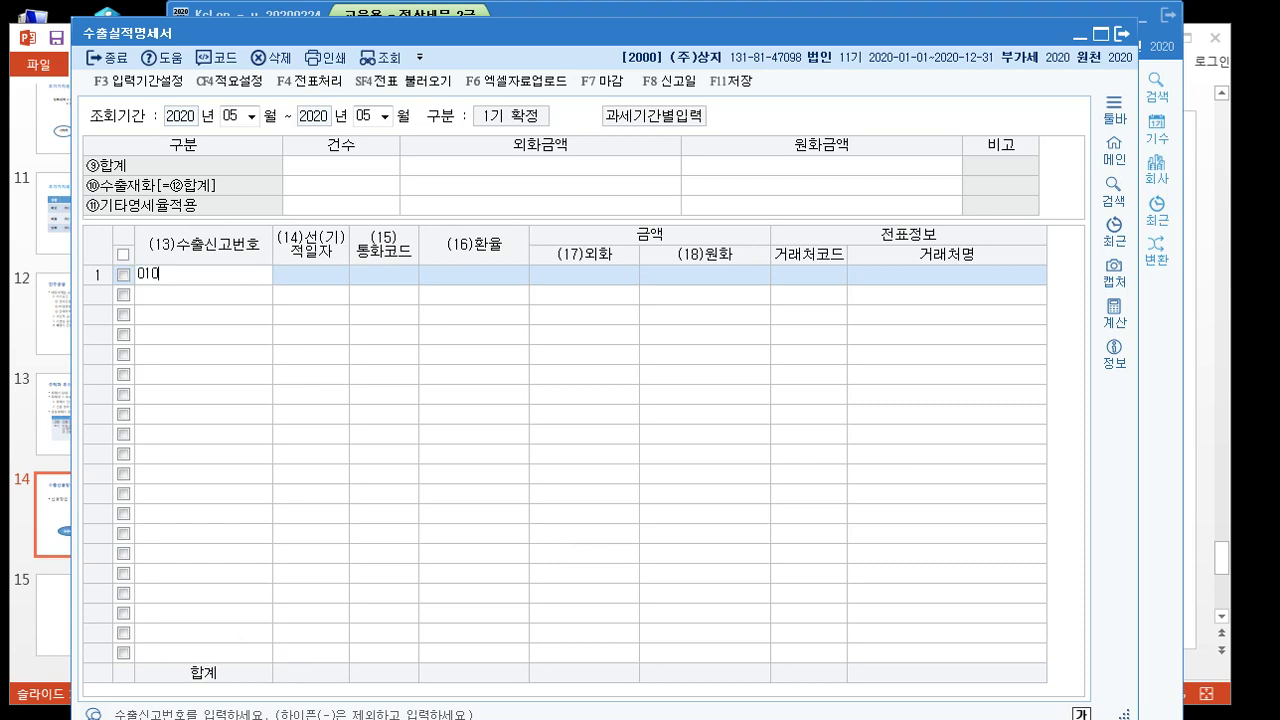
pyautogui.write('-05-')
pyautogui.write('23-0000010-')
pyautogui.write('2')
pyautogui.press('Return')
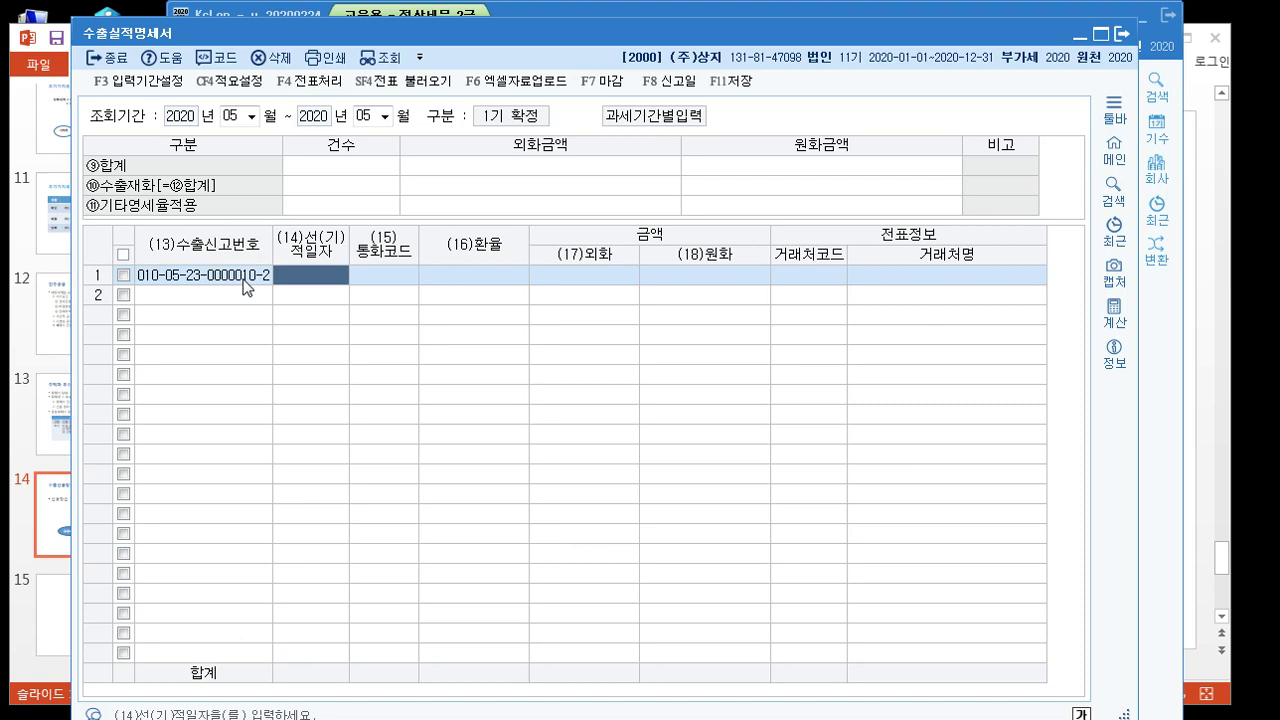
pyautogui.write('2020-05-')
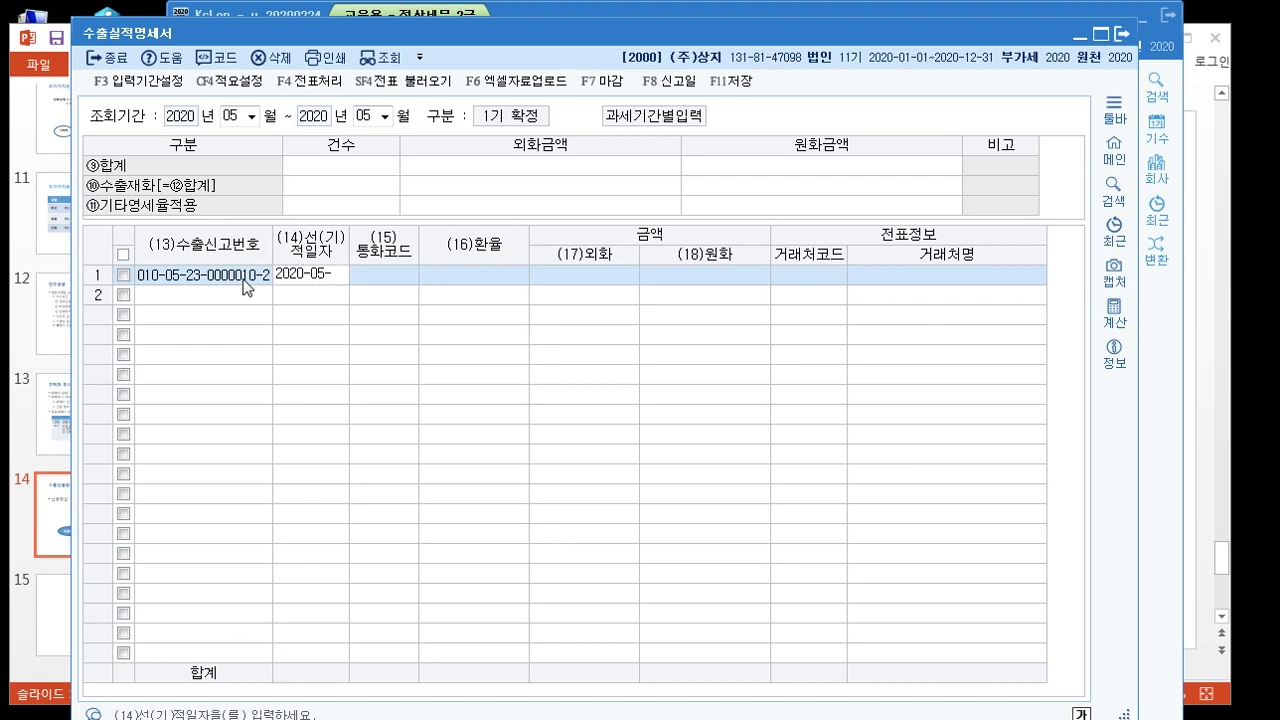
pyautogui.write('10')
pyautogui.press('Return')
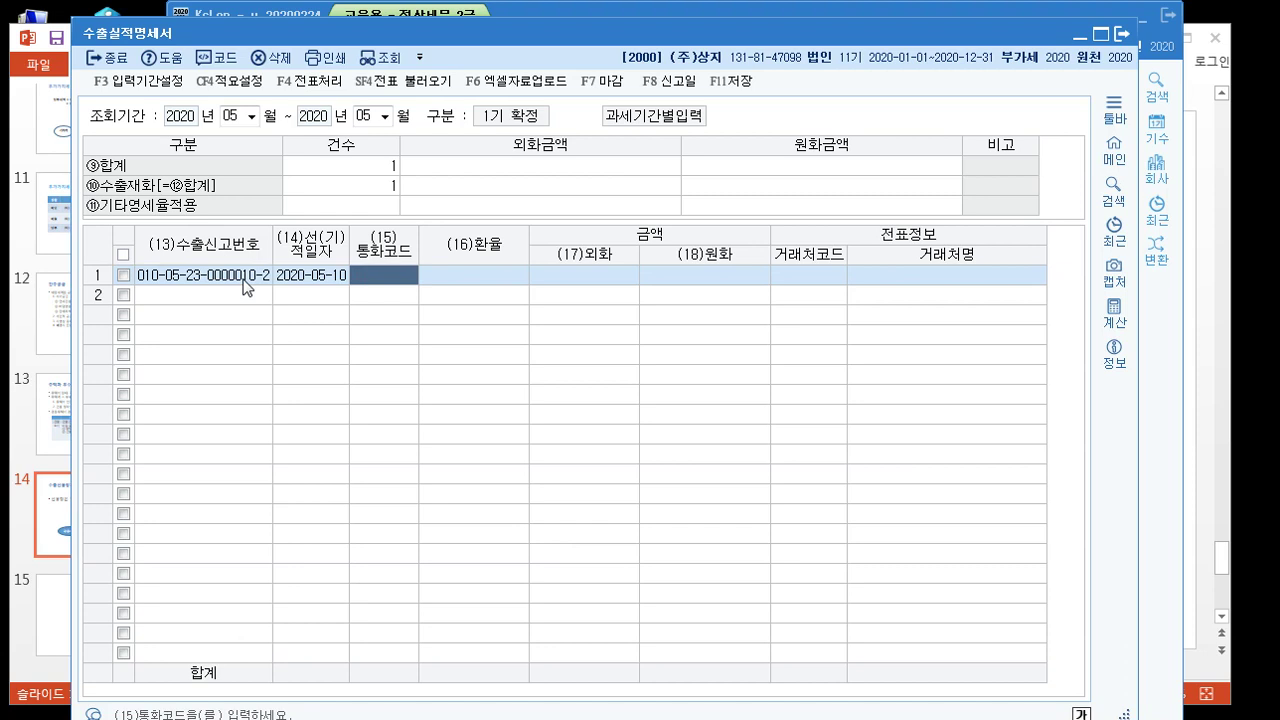
# Step: Look up 미국 in the currency code list and assign USD as the 통화코드 of the export line
pyautogui.click(225, 62)
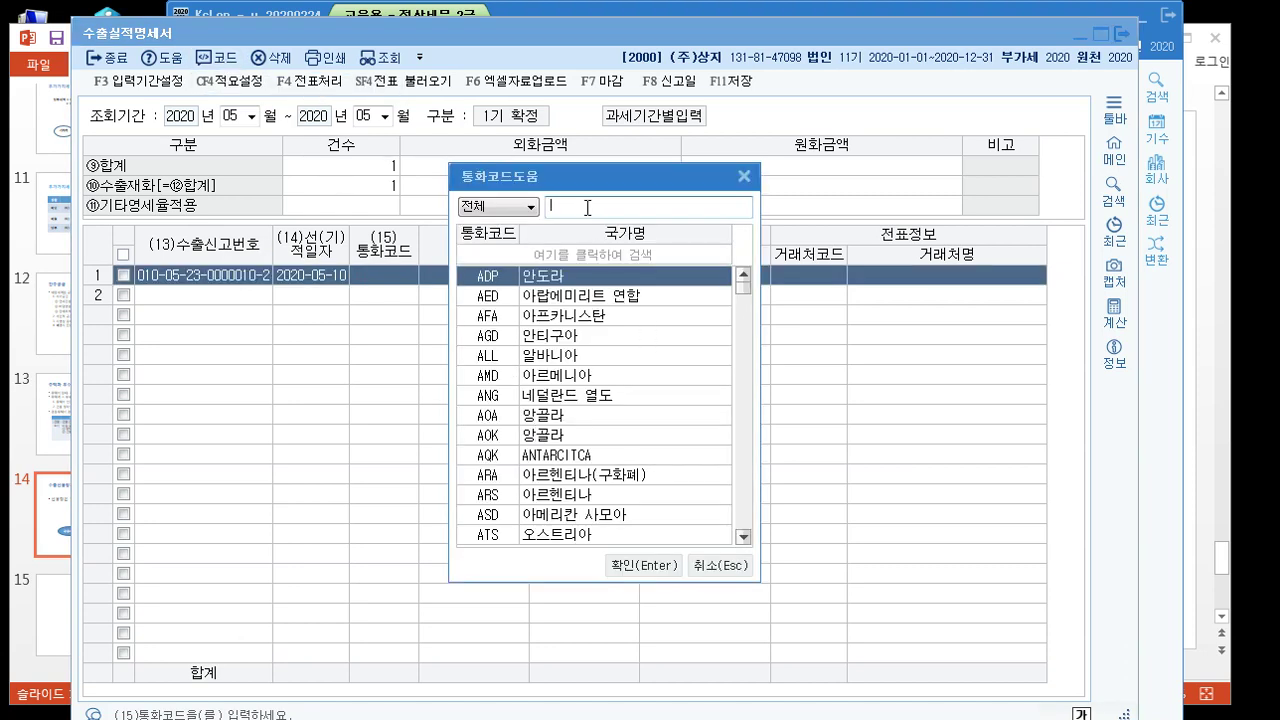
pyautogui.write('미국')
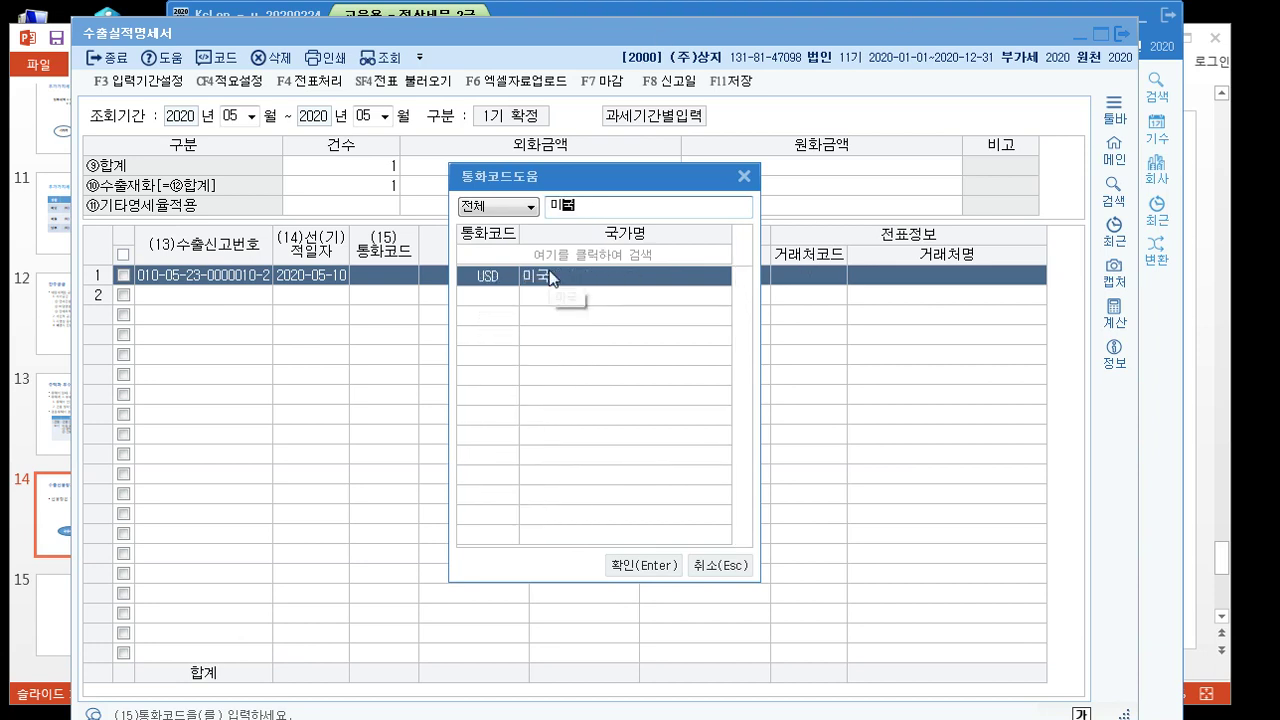
pyautogui.click(640, 565)
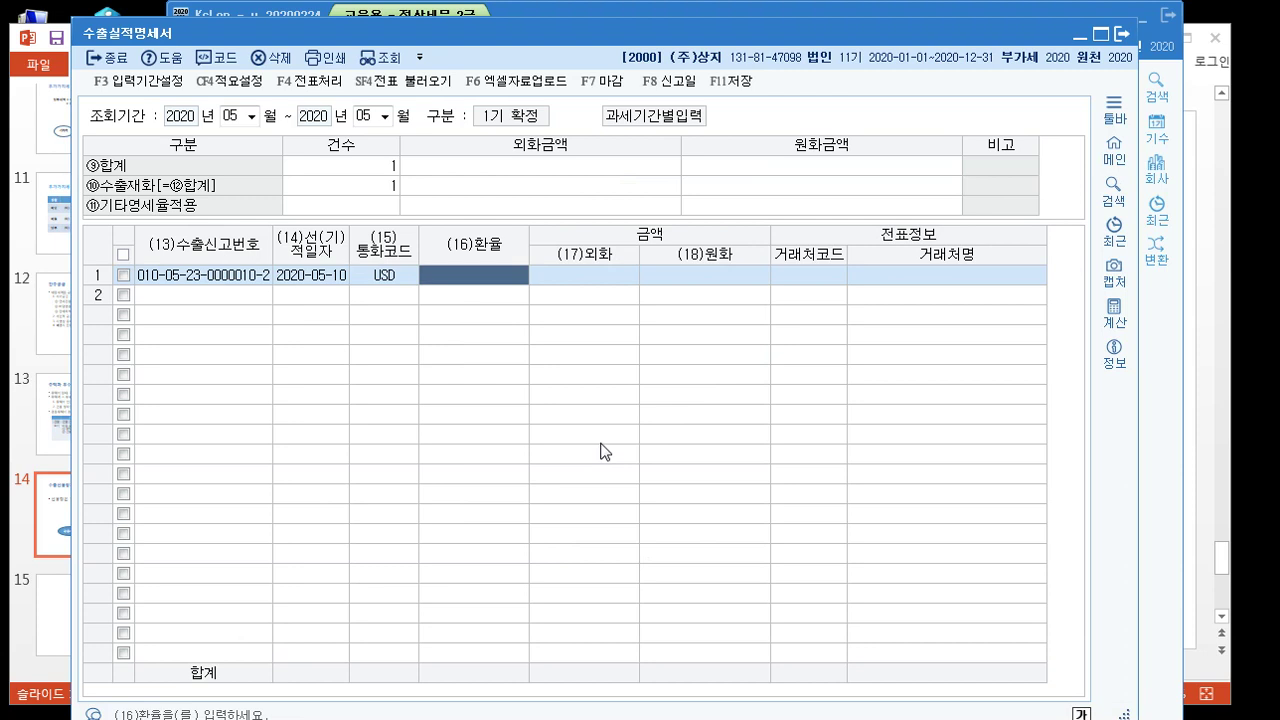
# Step: Set the export line's 환율 to 1,100 and its 외화 amount to 20,000, accepting the calculated 원화 amount
pyautogui.write('1100')
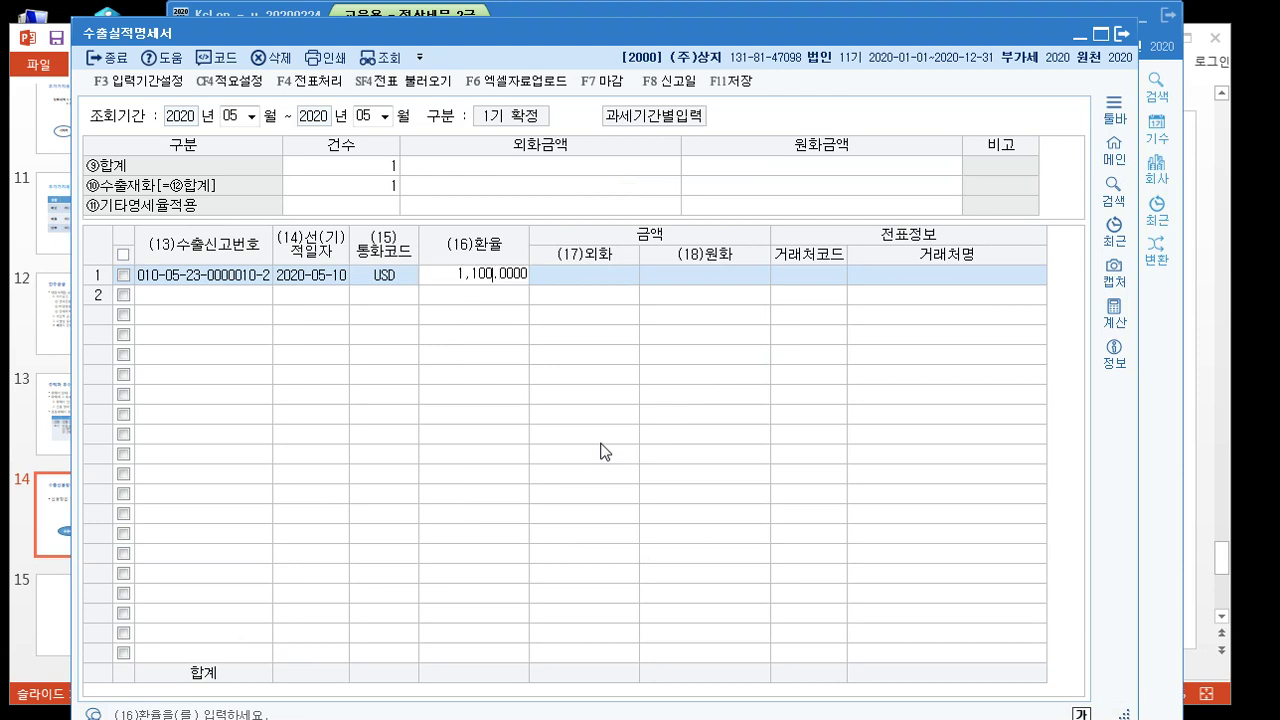
pyautogui.press('Return')
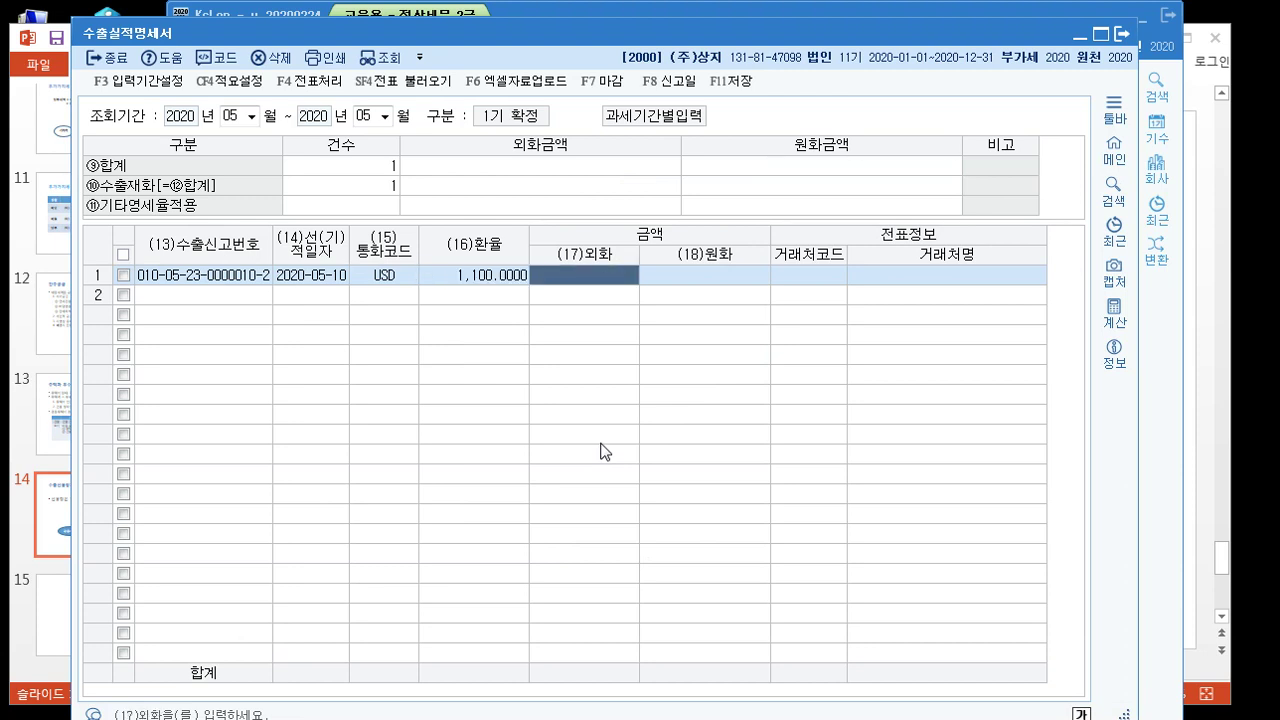
pyautogui.write('20,000')
pyautogui.press('Return')
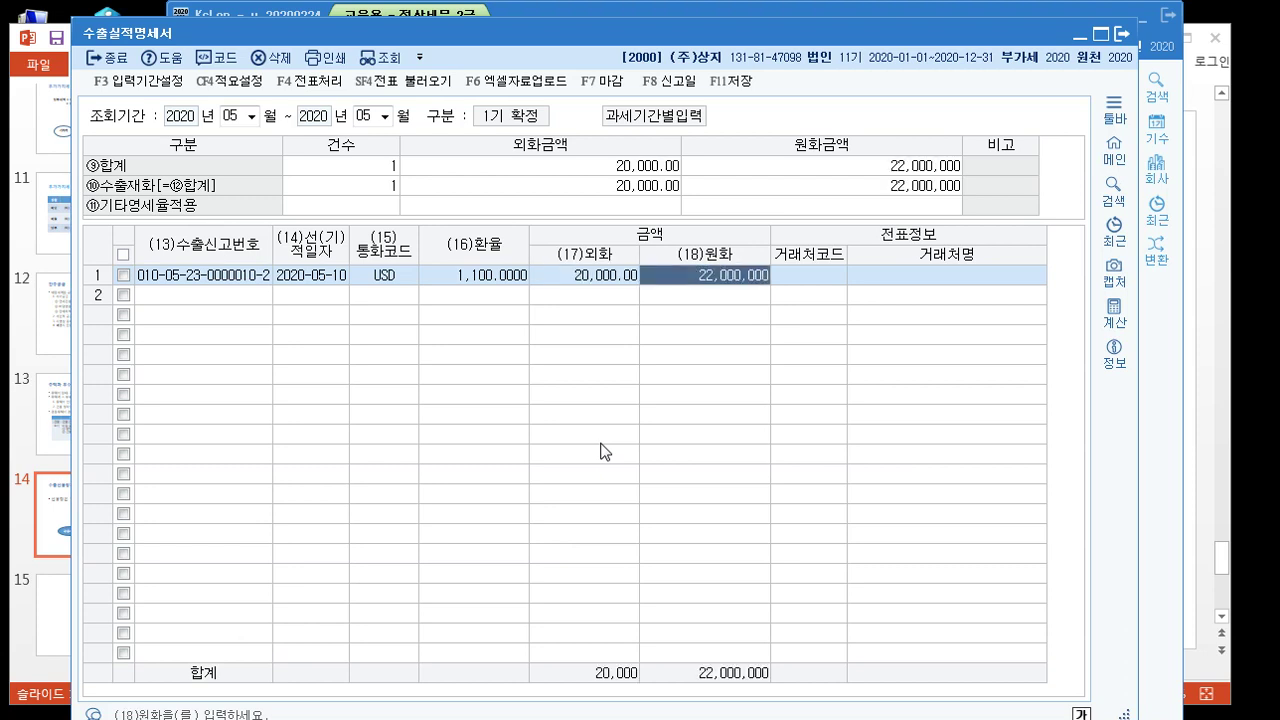
pyautogui.press('Return')
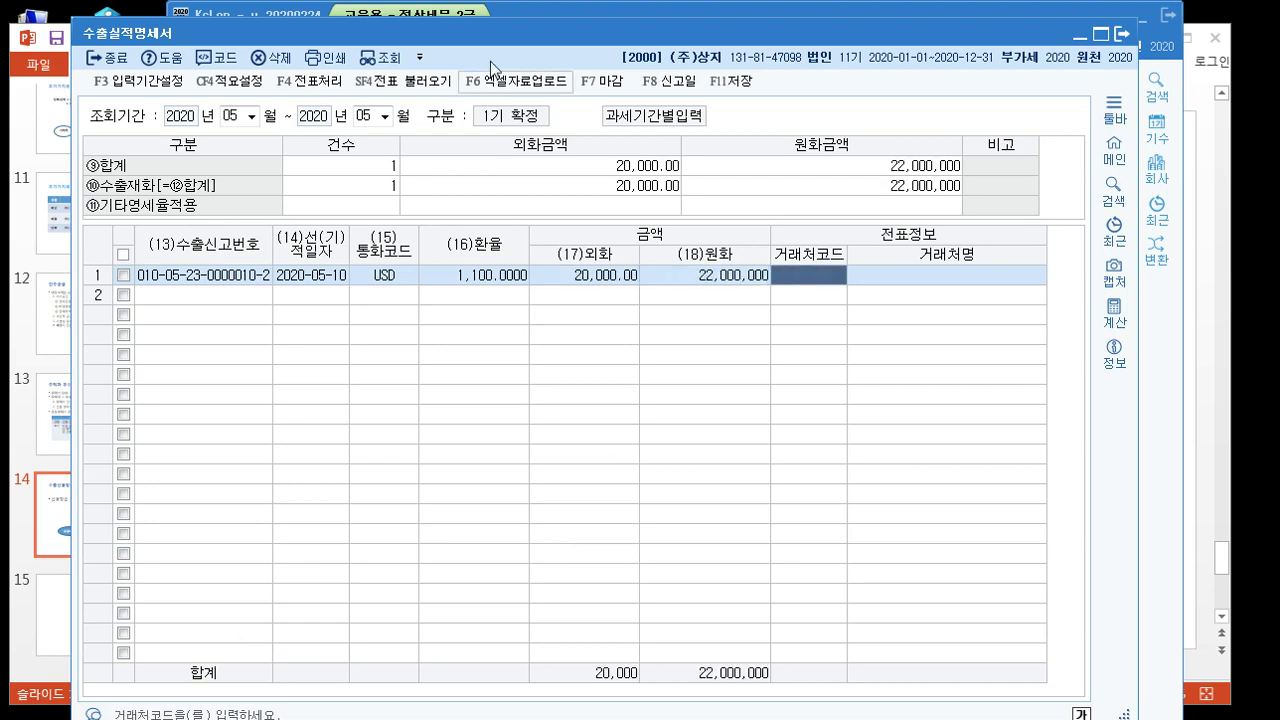
# Step: Look up the 거래처 list and assign 00109 JANG CO.LTD as the 거래처 of the export line
pyautogui.click(226, 68)
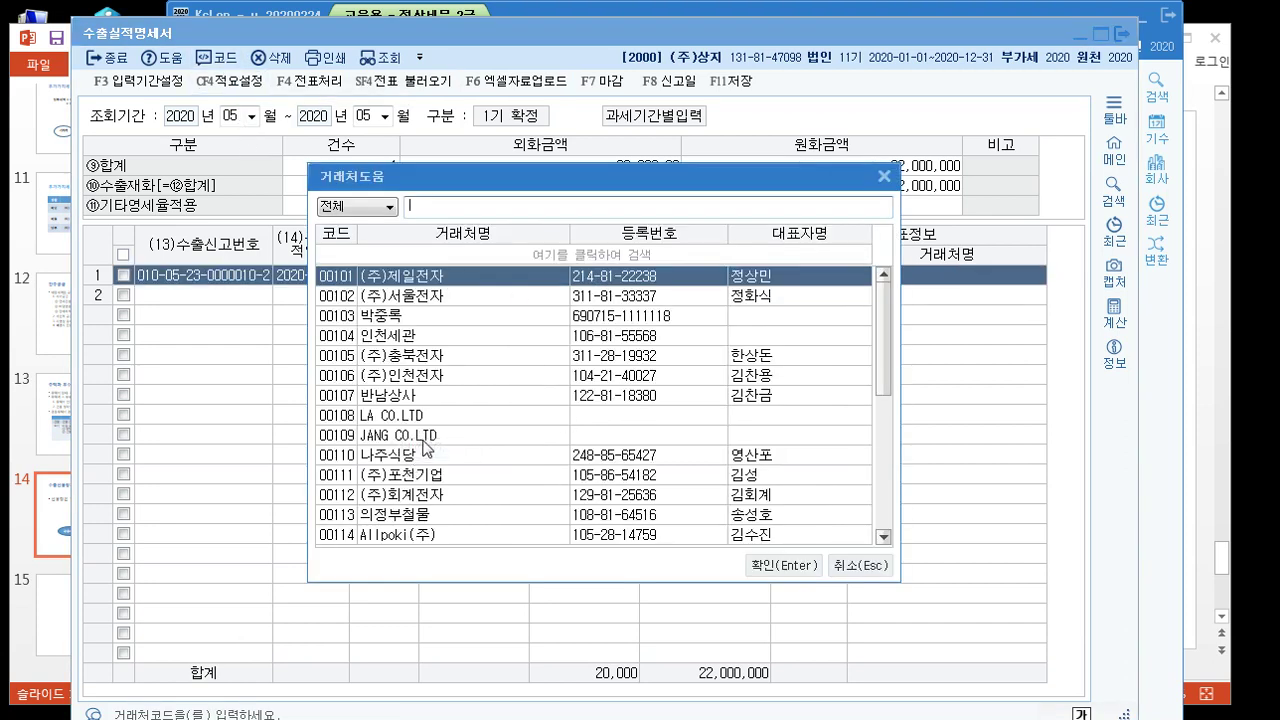
pyautogui.click(420, 436)
pyautogui.click(772, 565)
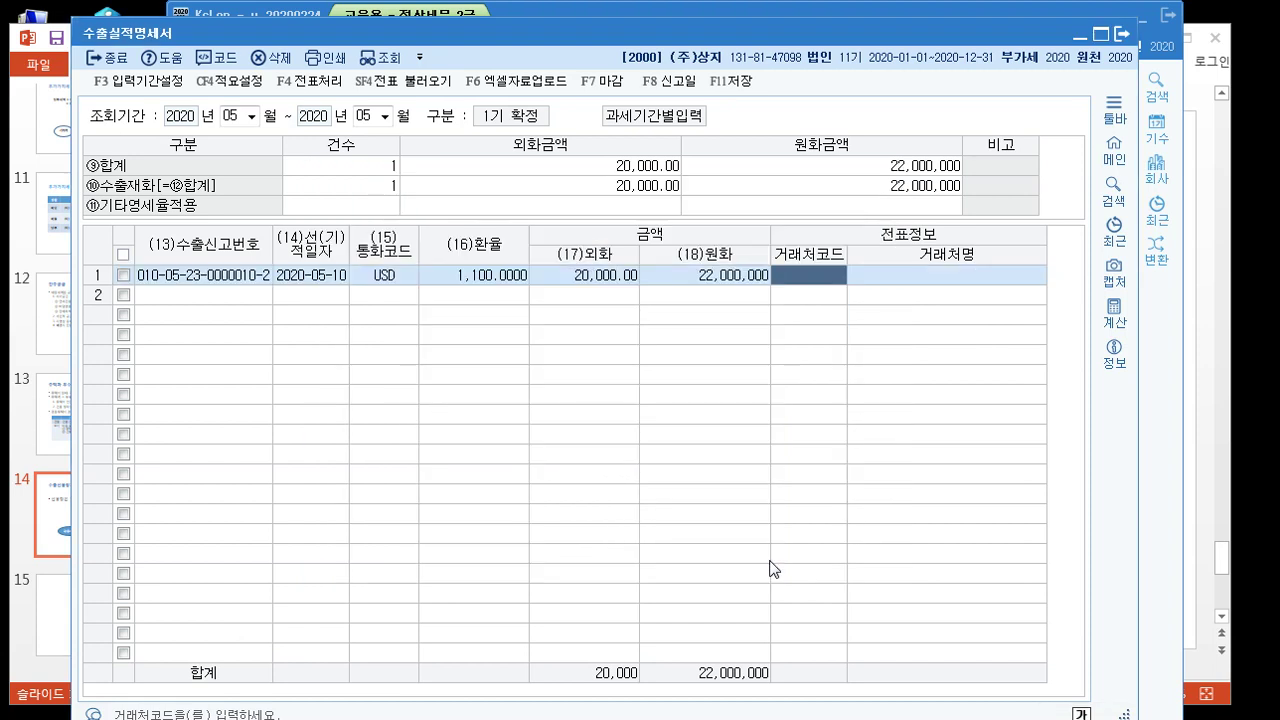
pyautogui.press('Return')
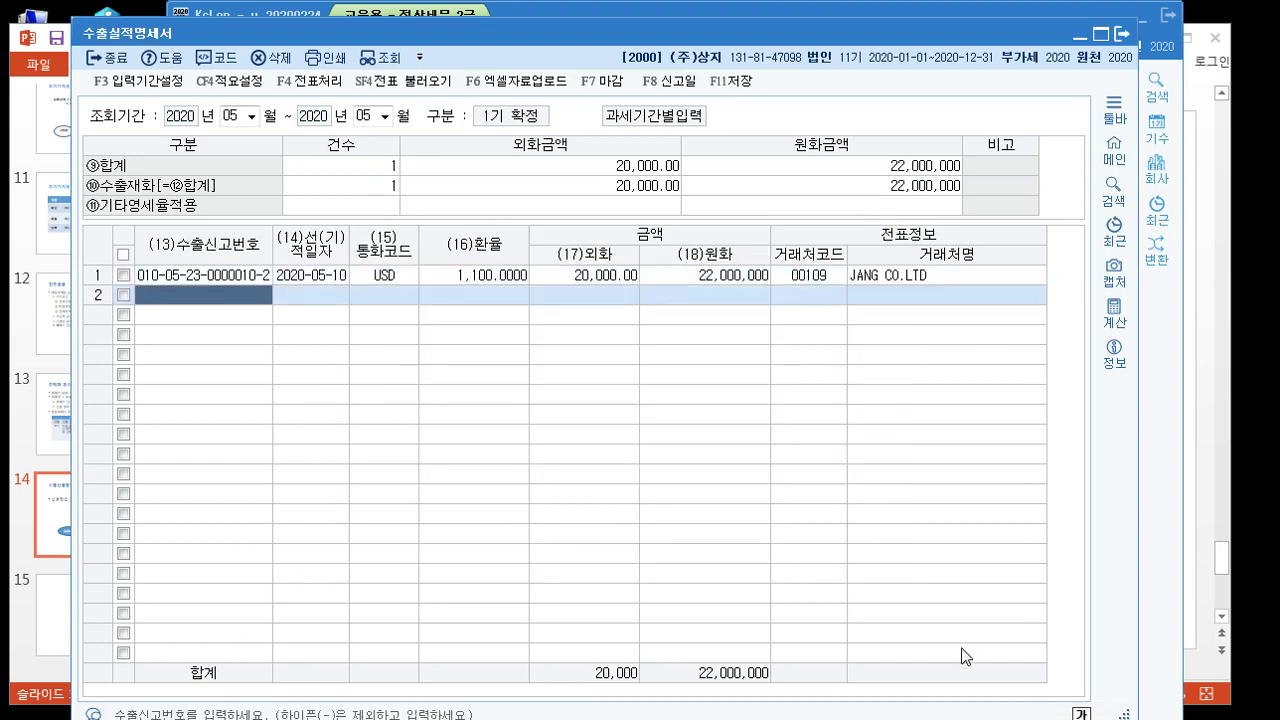
pyautogui.press('Up')
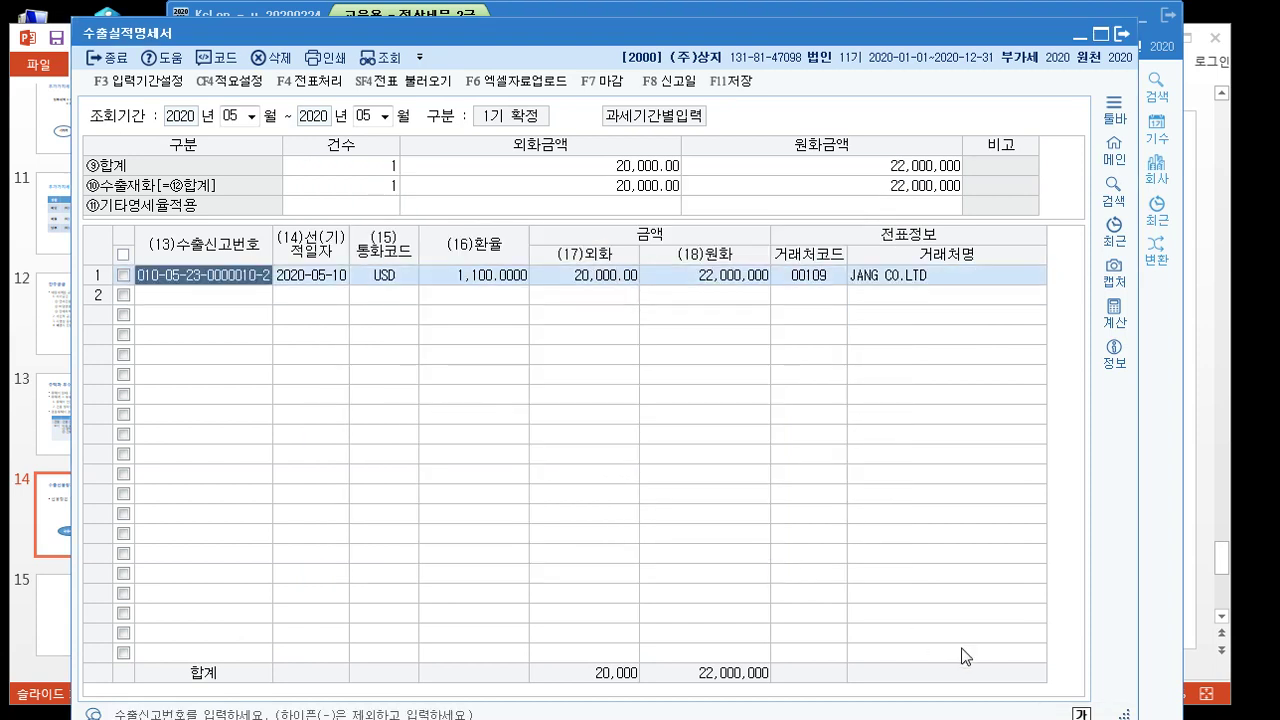